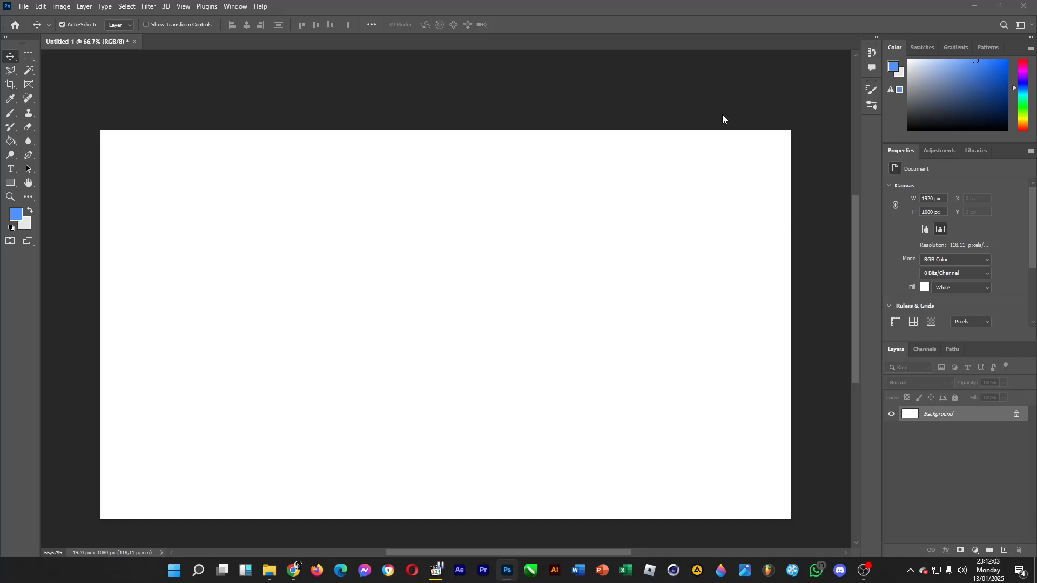
Draw a light blue rectangle about 330 × 136 px on the upper canvas and round its corners to about 38 px.
click(10, 184)
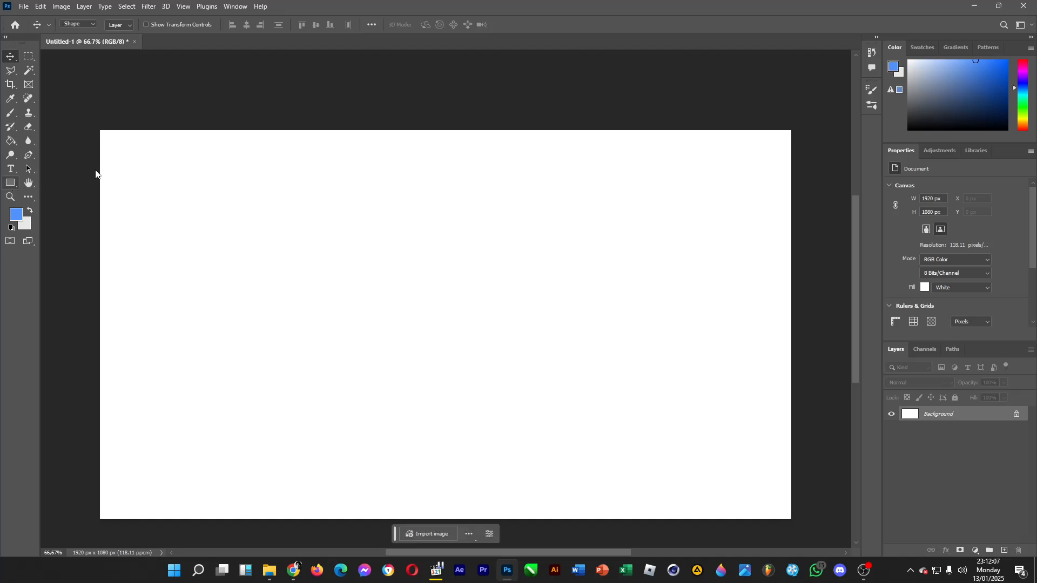
drag(300, 170, 418, 218)
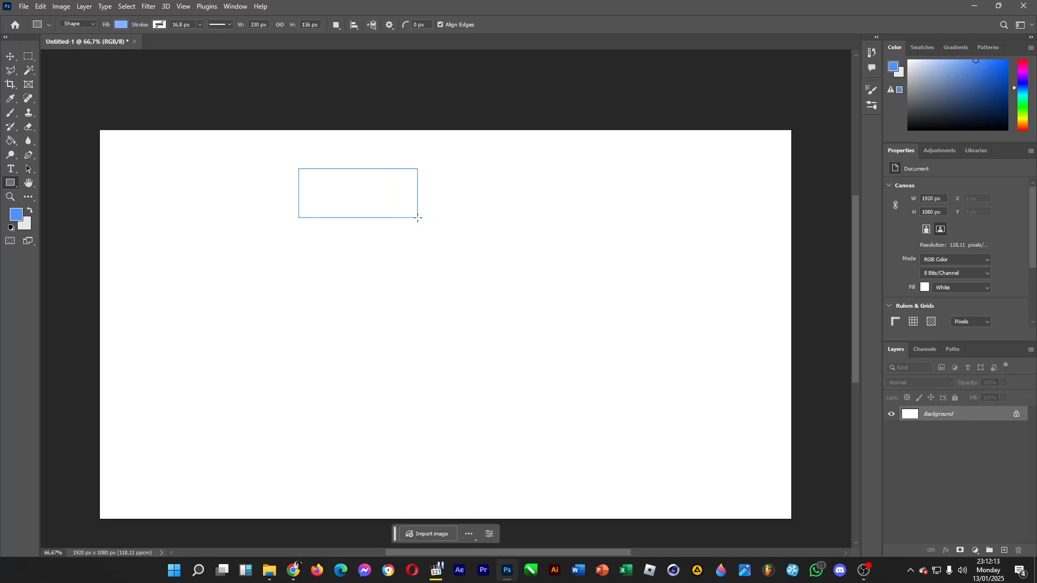
drag(311, 182, 312, 174)
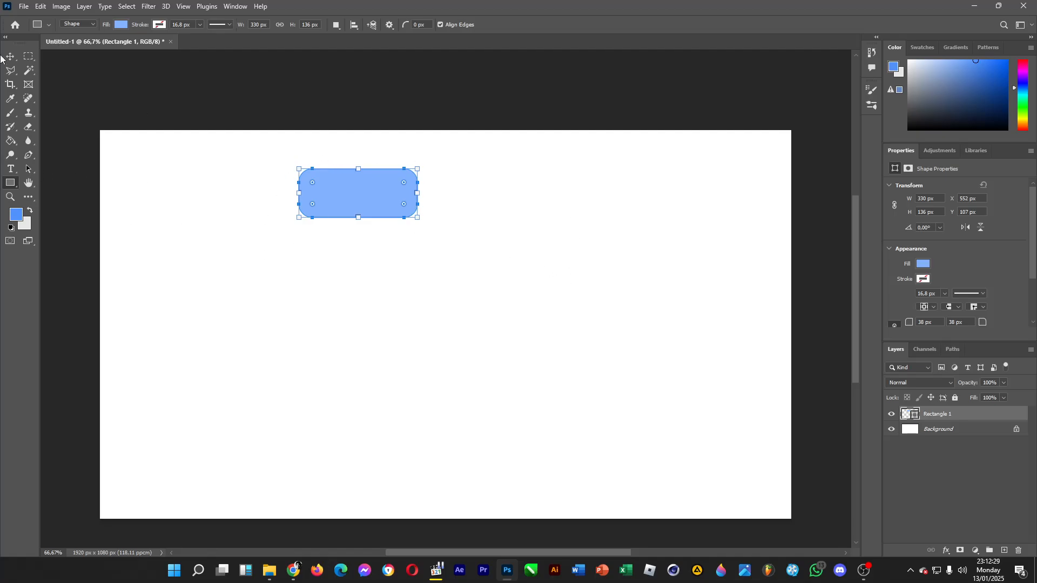
Draw a second rectangle about 397 × 243 px over the first, fill it with #3c85ff and place it behind the light blue one.
drag(286, 166, 429, 253)
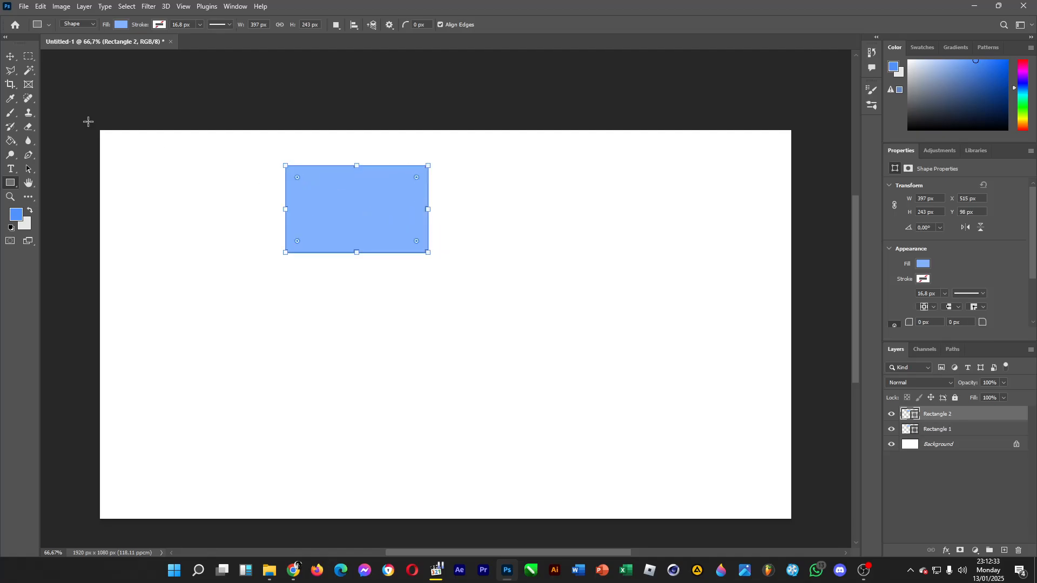
click(122, 26)
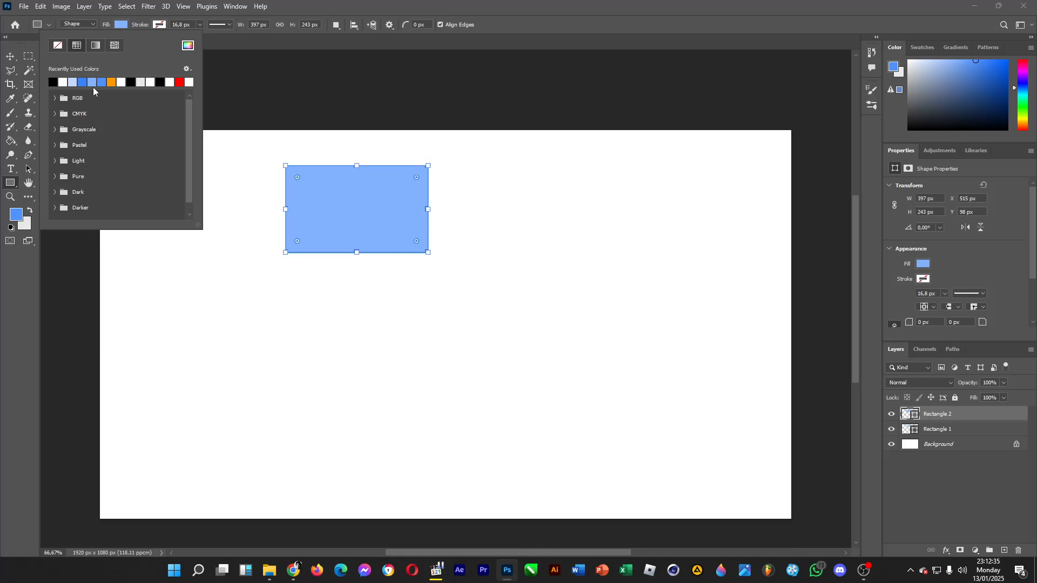
click(89, 82)
click(664, 5)
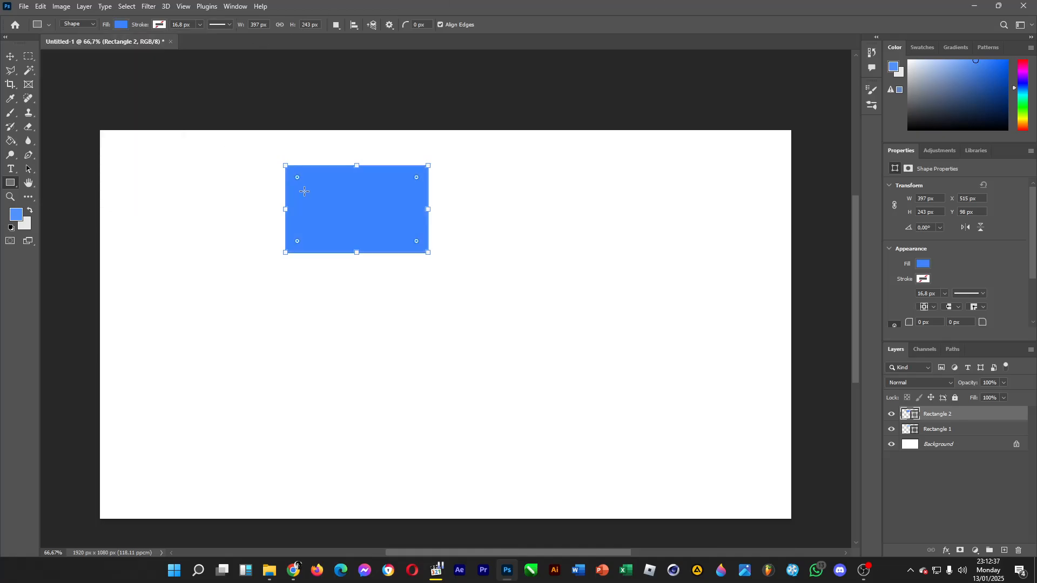
drag(959, 414, 964, 437)
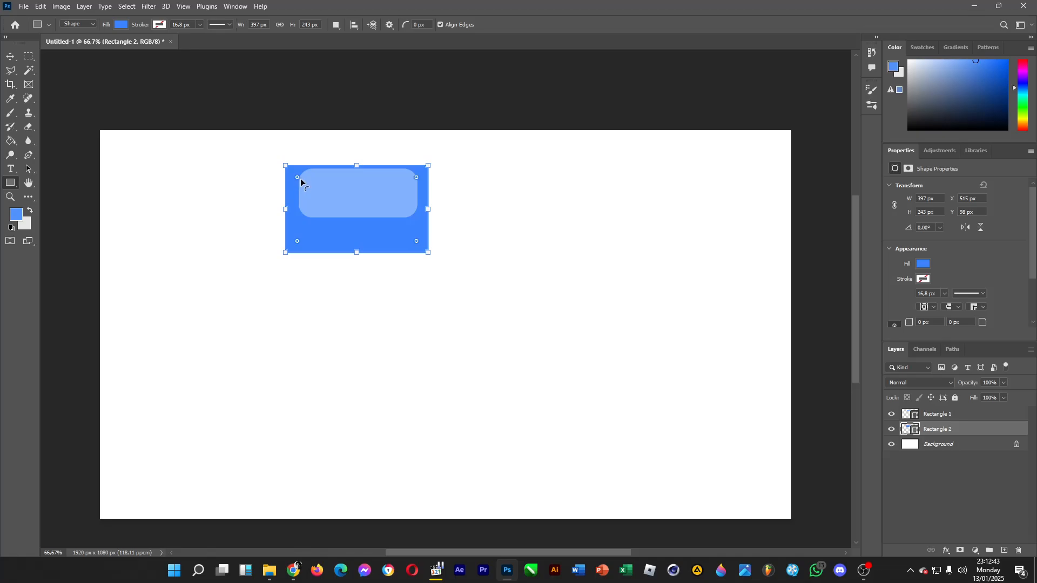
Round the darker rectangle's corners to about 48 px and align it with the light blue rectangle's top edge and centre.
drag(297, 178, 303, 182)
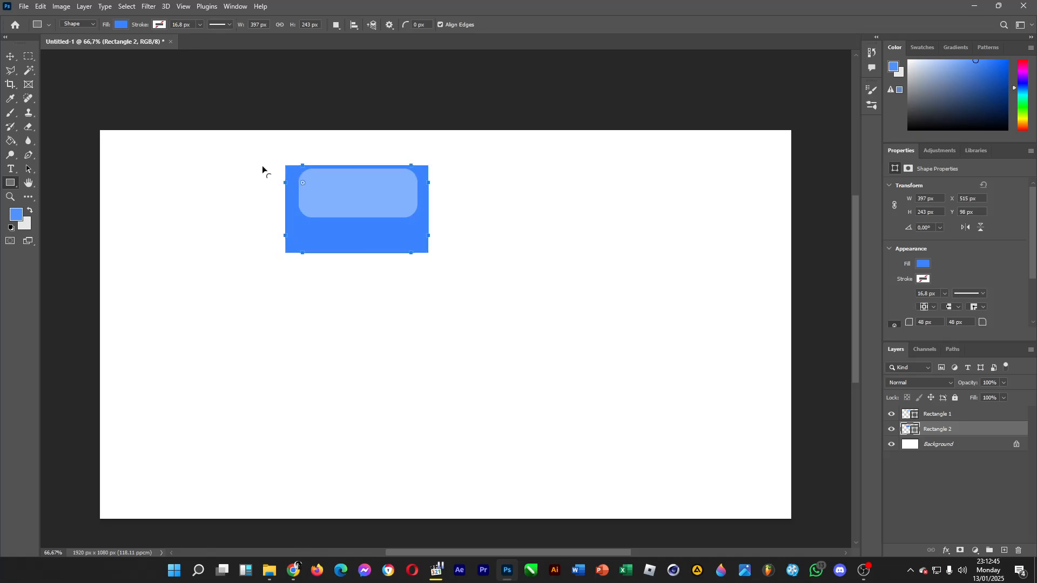
click(10, 56)
drag(359, 235, 365, 240)
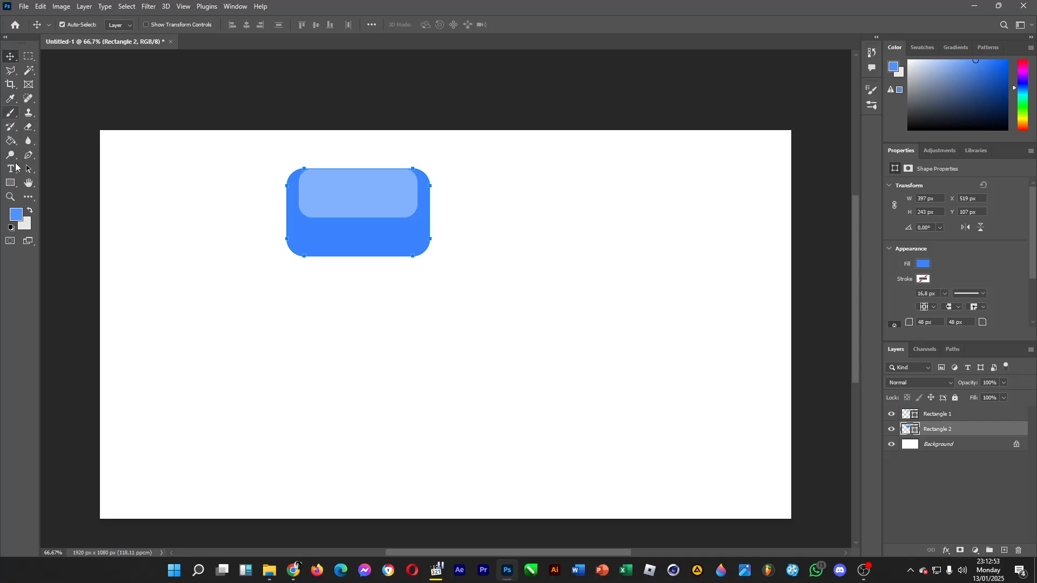
Draw a third rectangle about 447 × 618 px between the two existing shapes and fill it with pale blue #c0d8ff.
click(11, 183)
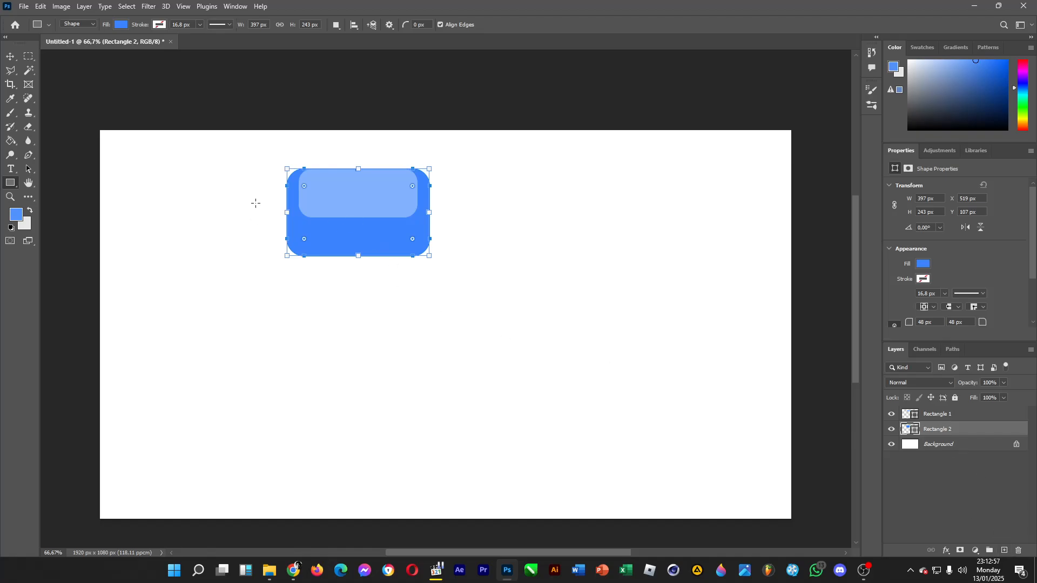
drag(273, 197, 434, 418)
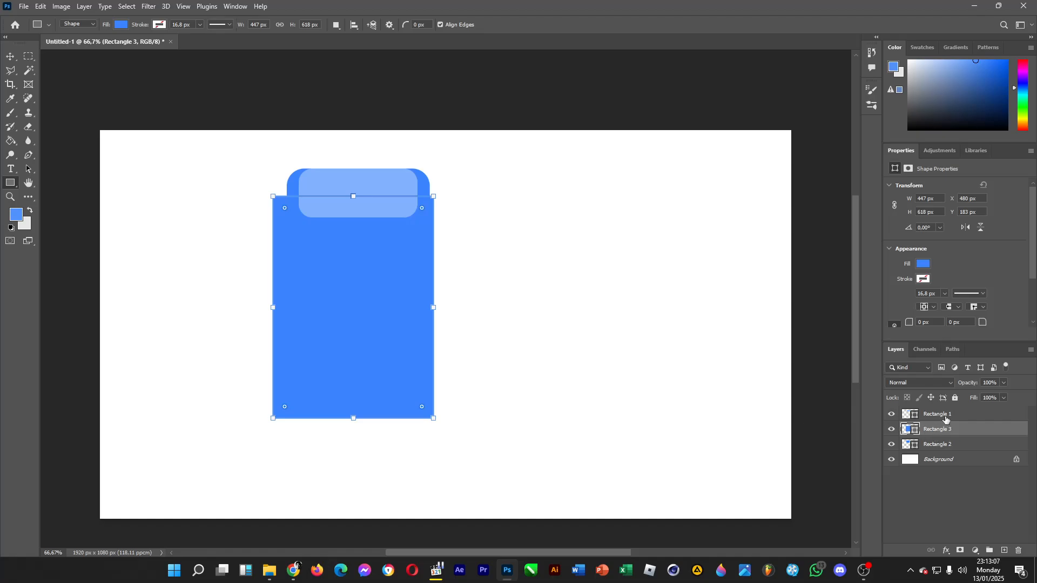
click(120, 25)
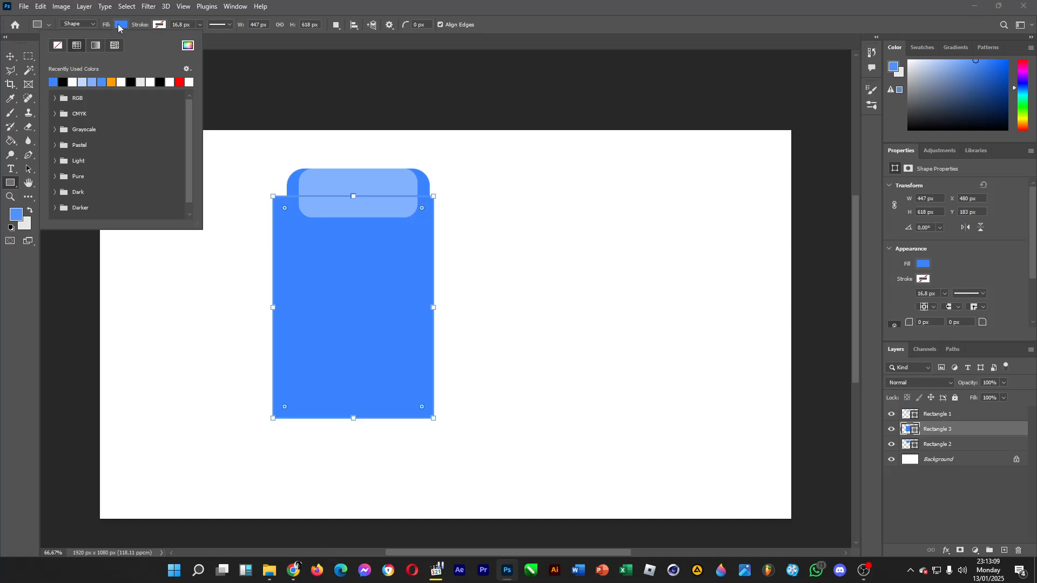
click(188, 45)
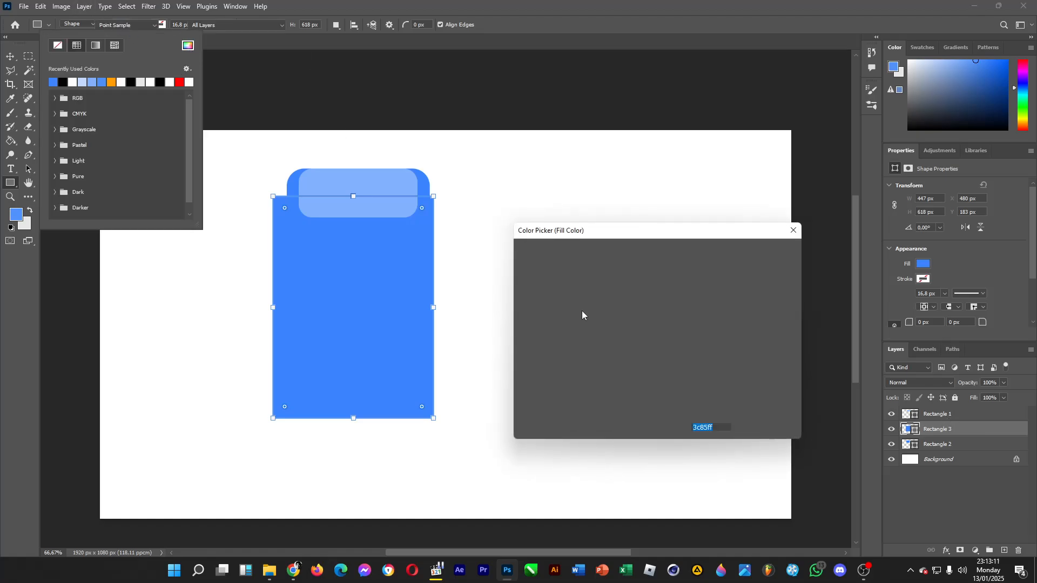
mouse_move(583, 315)
mouse_down()
mouse_move(567, 247)
mouse_move(553, 243)
mouse_up()
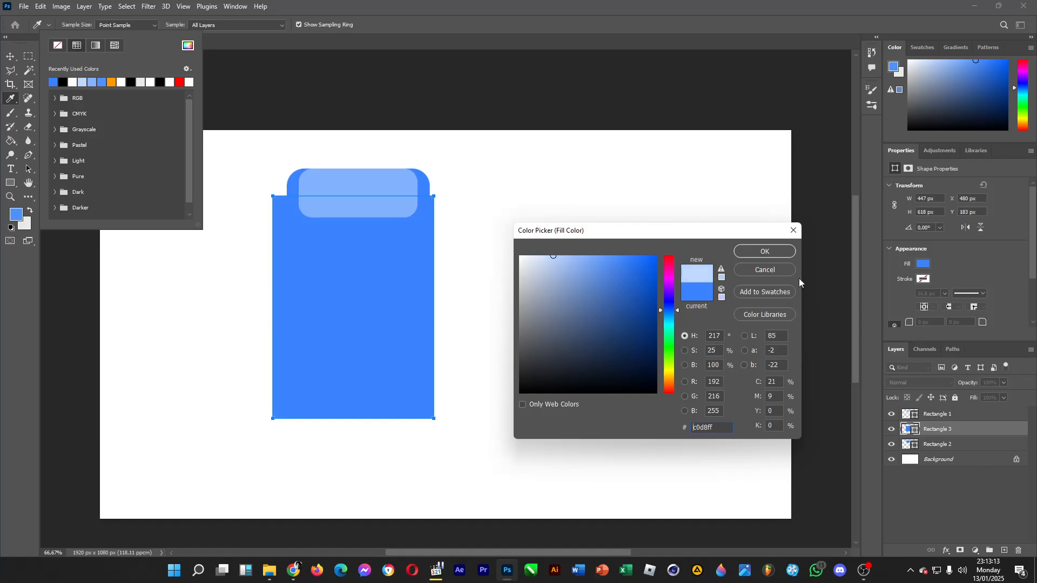
click(767, 251)
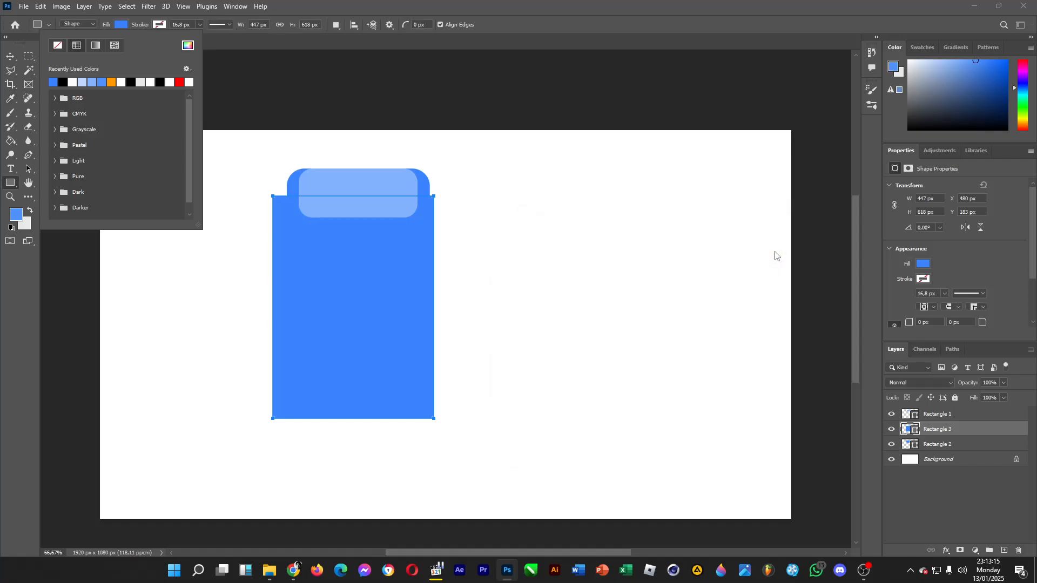
Round the pale blue rectangle's corners to about 39 px and centre it horizontally under the two header shapes.
click(283, 209)
mouse_move(285, 208)
mouse_down()
mouse_move(294, 211)
mouse_move(283, 204)
mouse_up()
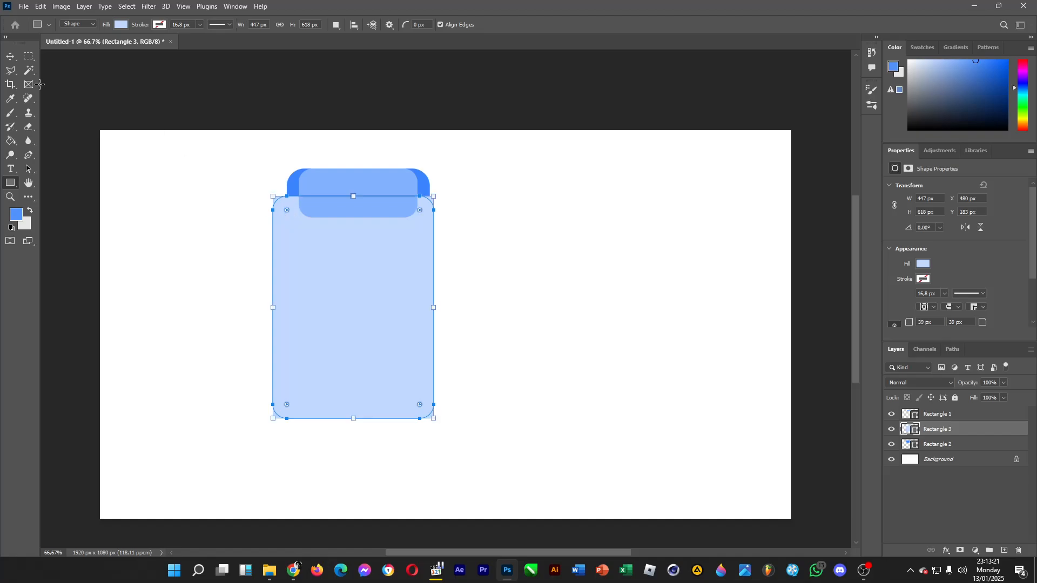
key(v)
drag(374, 258, 382, 290)
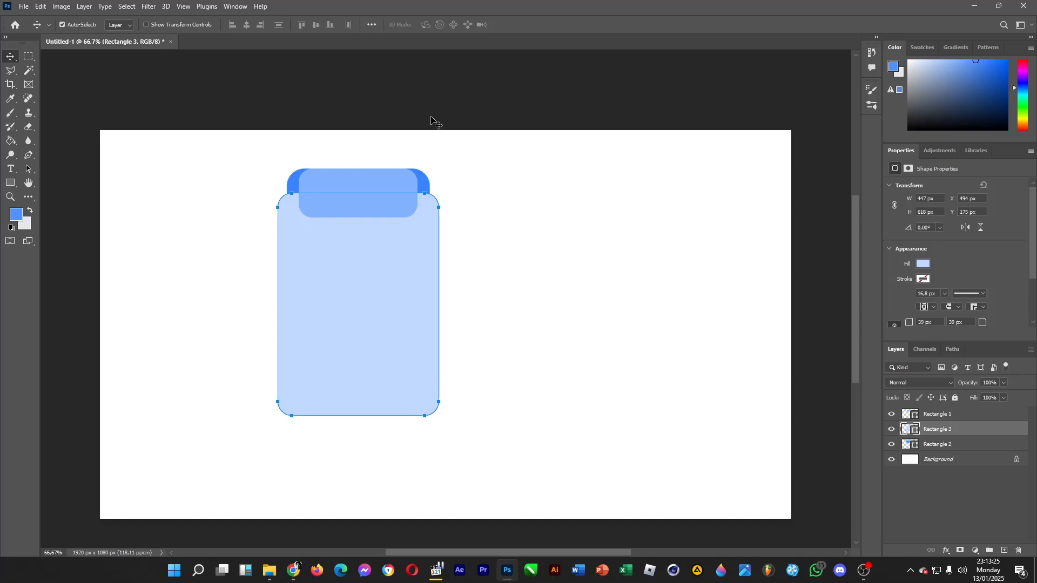
Scale the three rectangles together proportionally to about 120% and move them to the left part of the canvas.
drag(487, 92, 233, 462)
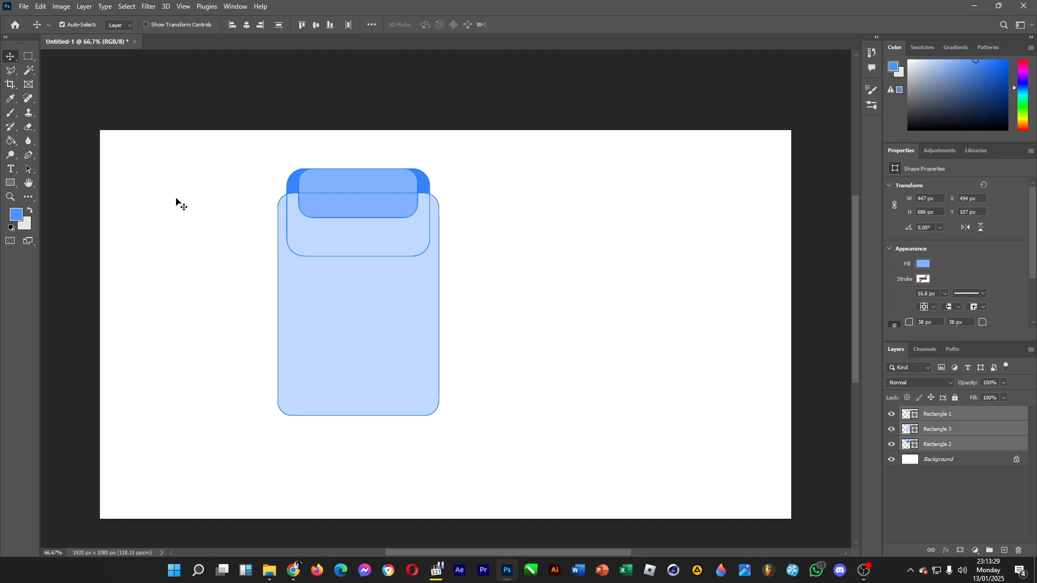
drag(244, 116, 533, 466)
key(ctrl)
key(ctrl+t)
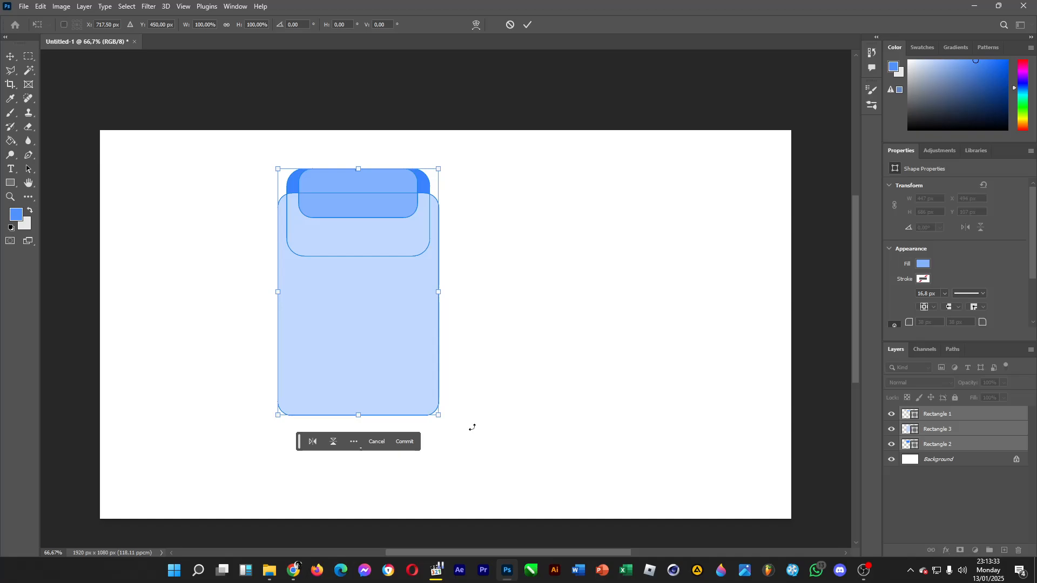
drag(439, 415, 471, 463)
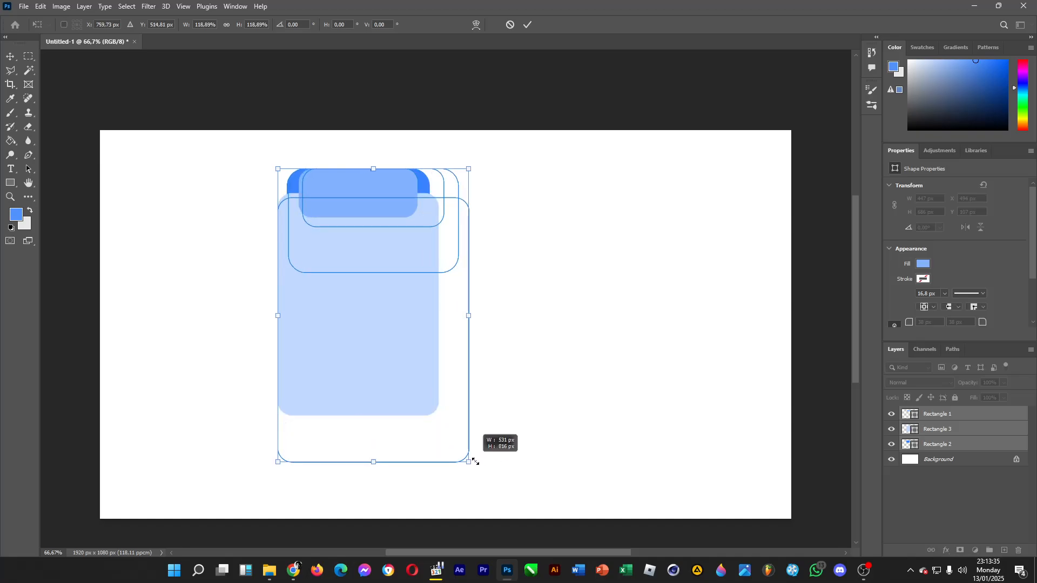
drag(469, 316, 405, 320)
key(ctrl+z)
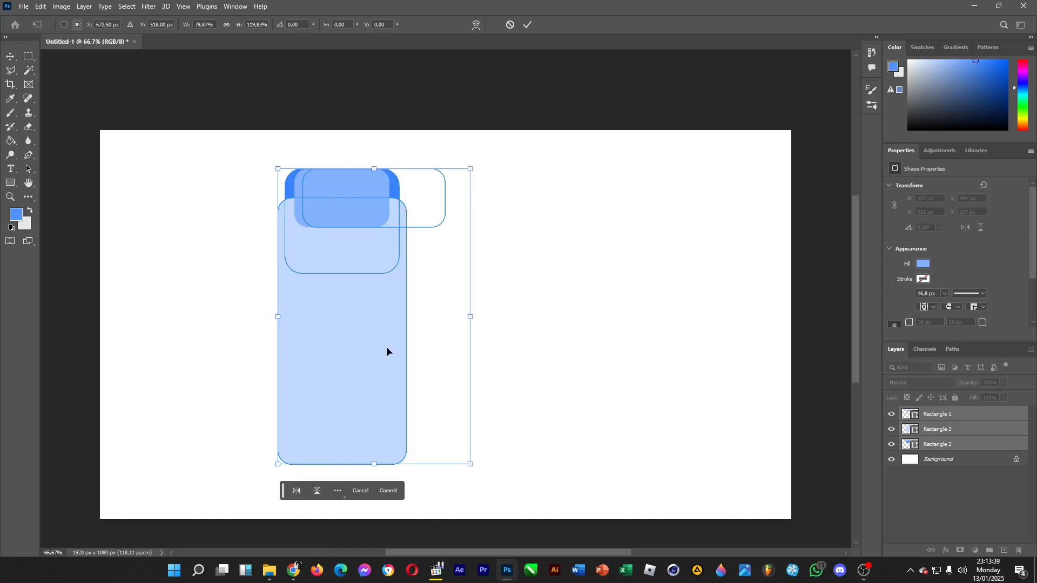
drag(412, 363, 270, 363)
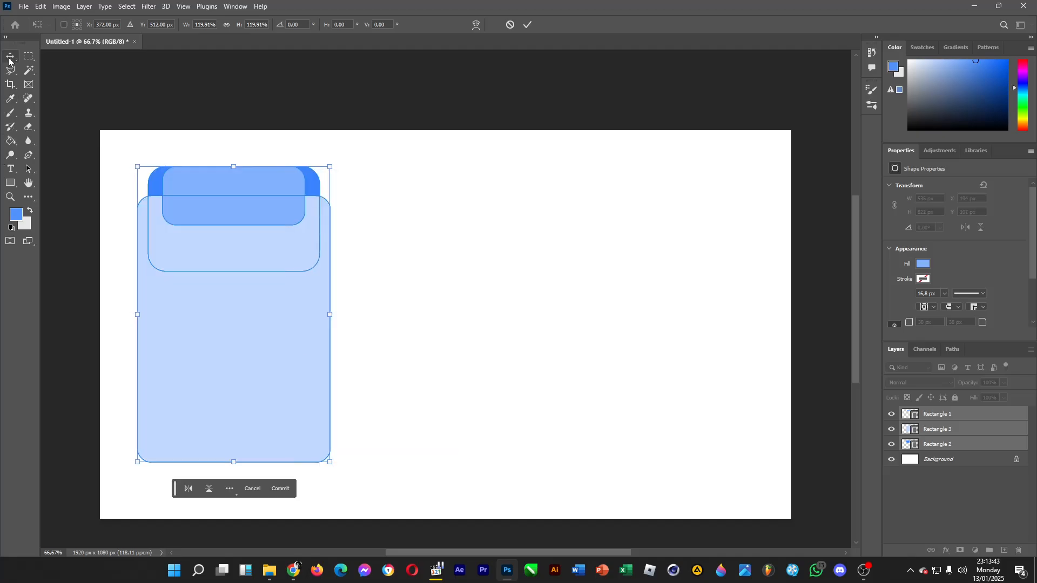
key(Return)
click(708, 315)
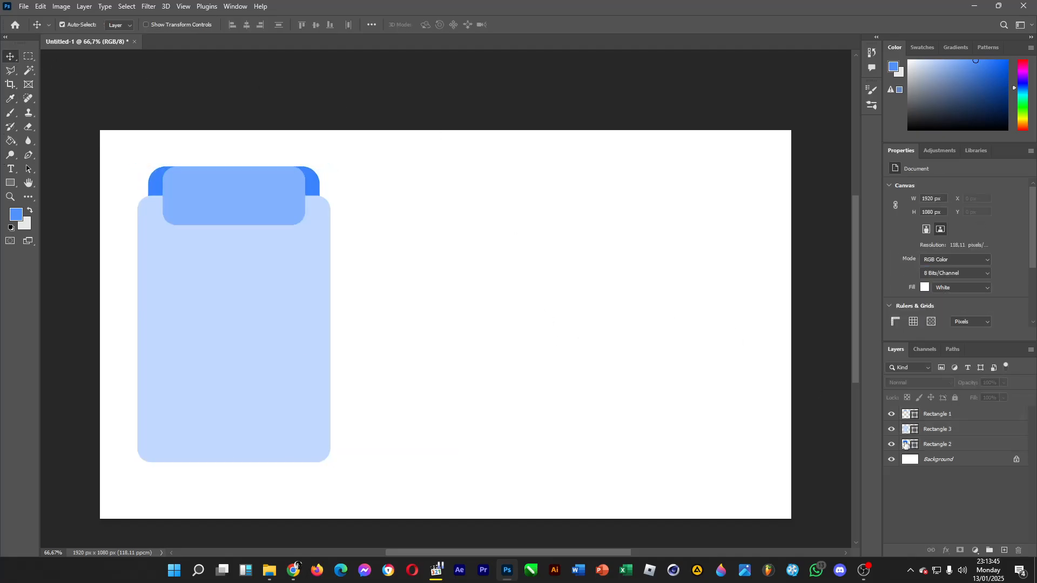
click(944, 443)
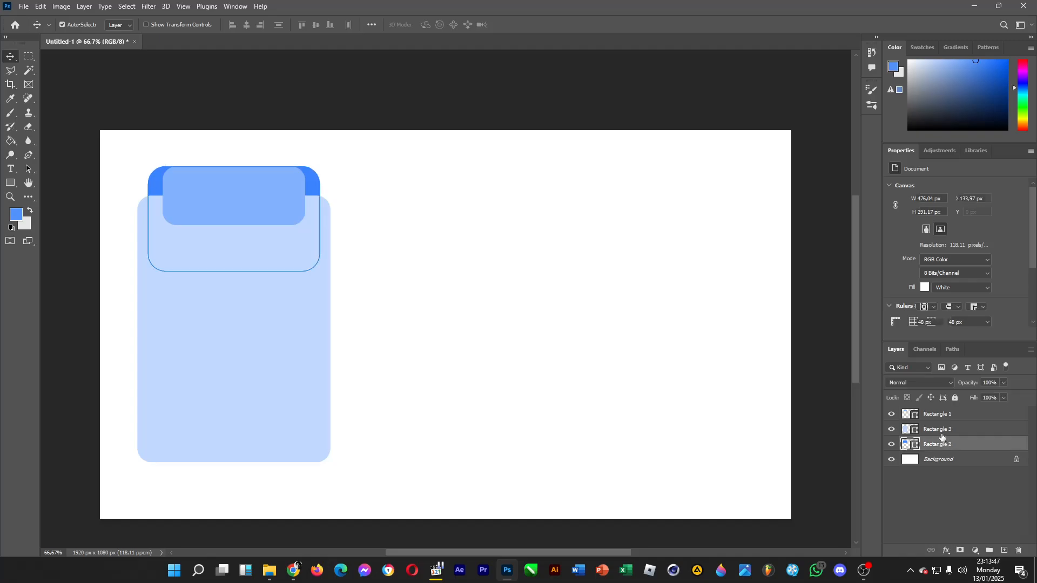
click(977, 510)
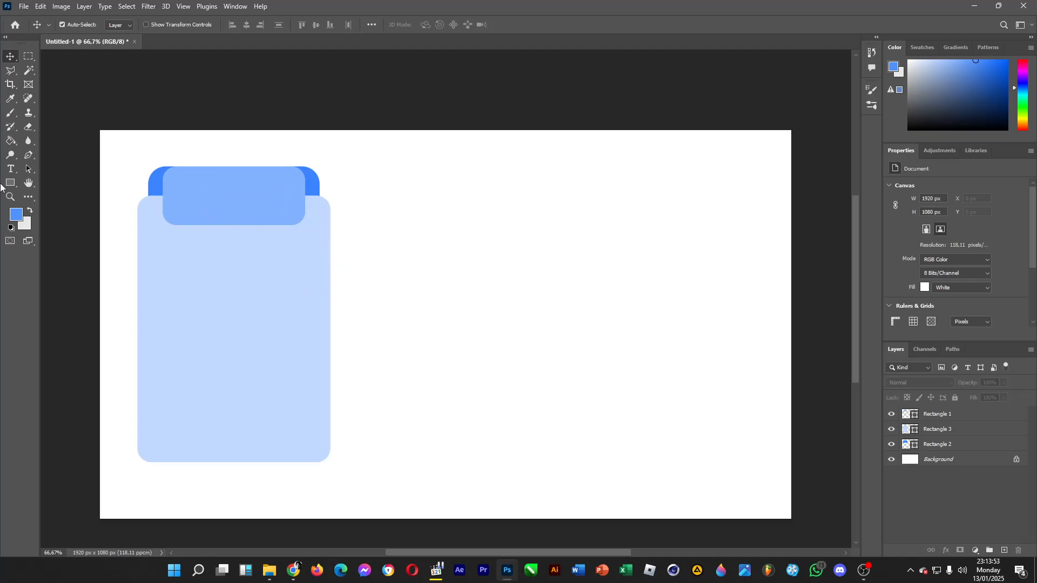
Add the text "Basic" in Inter Bold on the empty canvas beside the card.
click(10, 169)
click(482, 279)
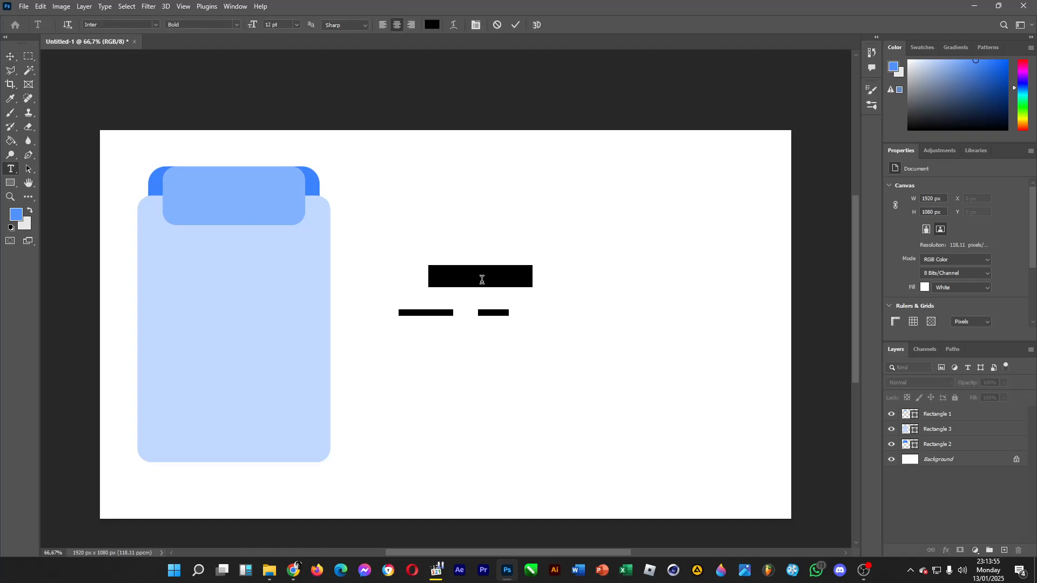
text(Basic)
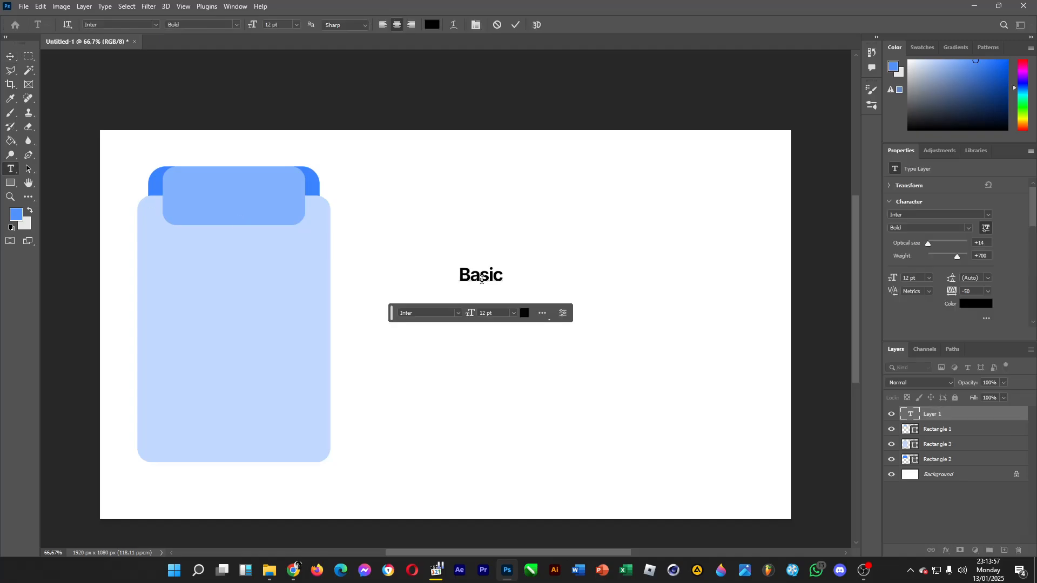
Set the "Basic" text's font size to 24 pt.
drag(460, 278, 506, 277)
click(236, 24)
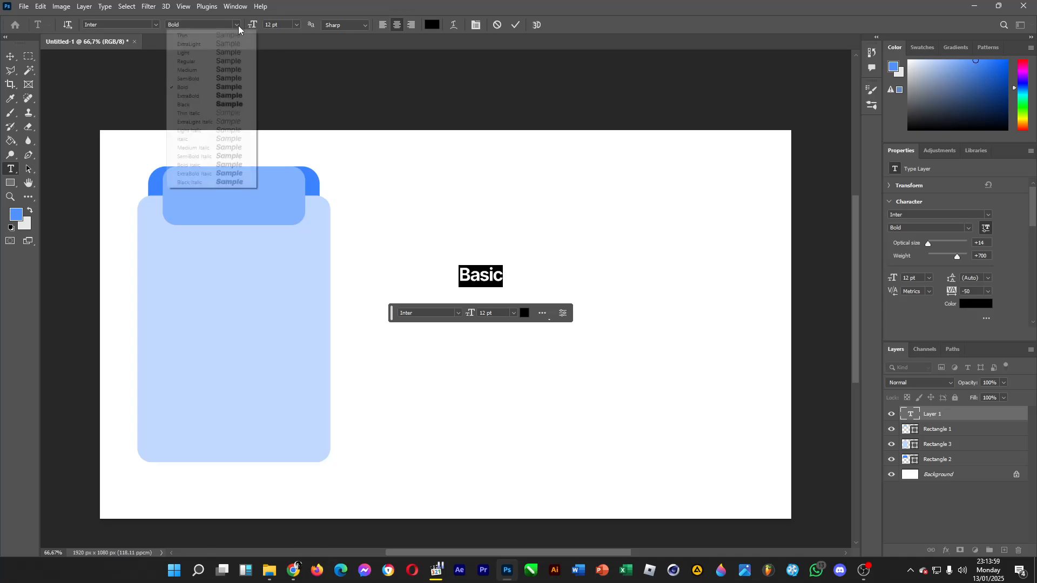
click(297, 25)
click(296, 25)
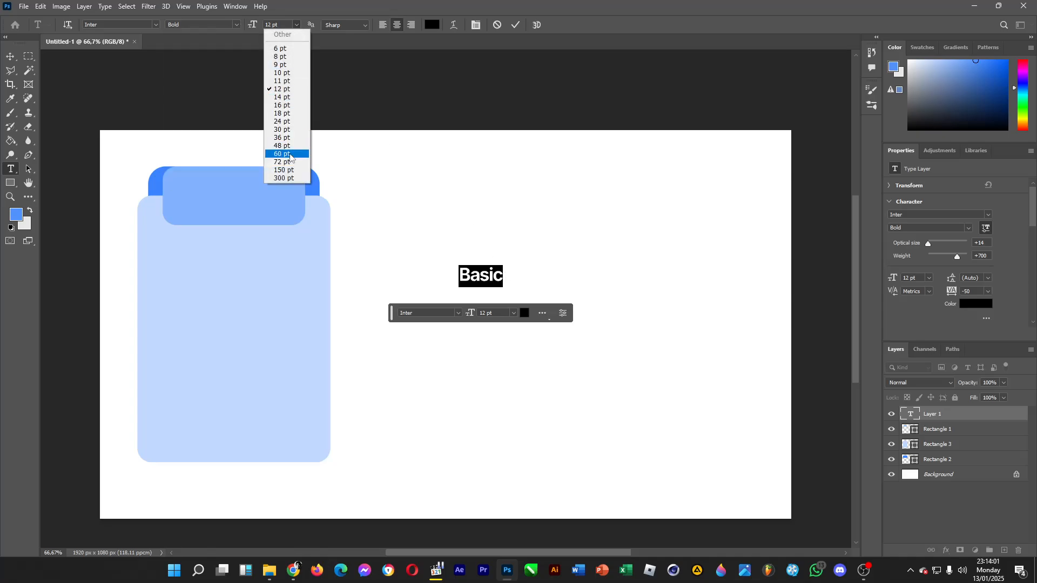
click(280, 113)
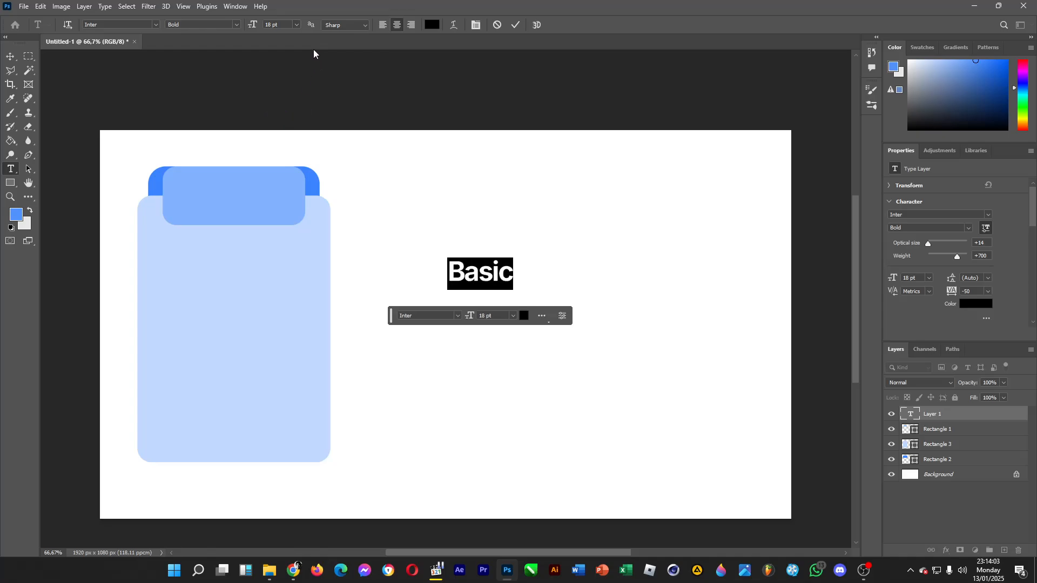
click(296, 25)
click(280, 128)
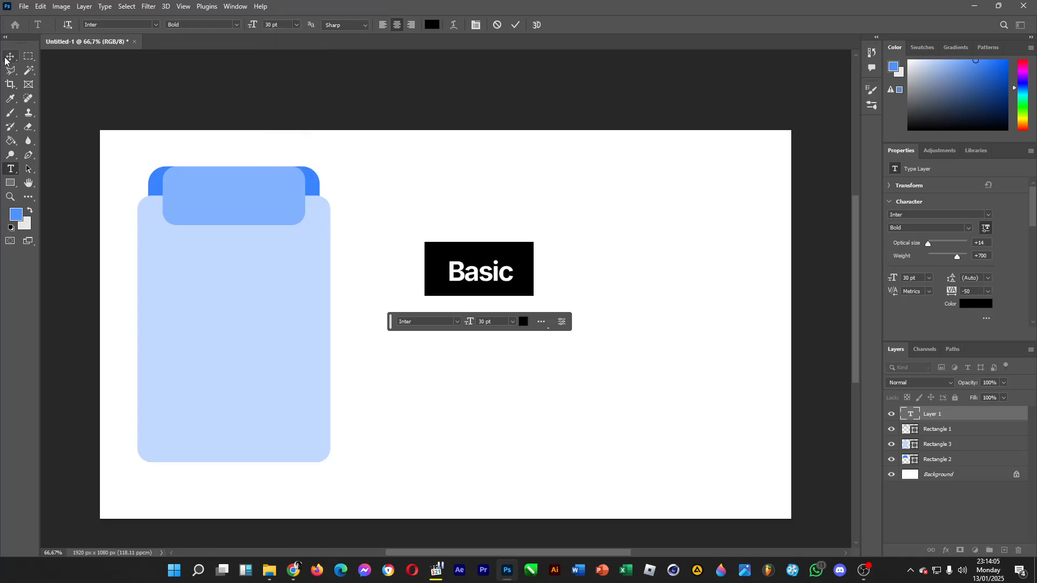
click(297, 25)
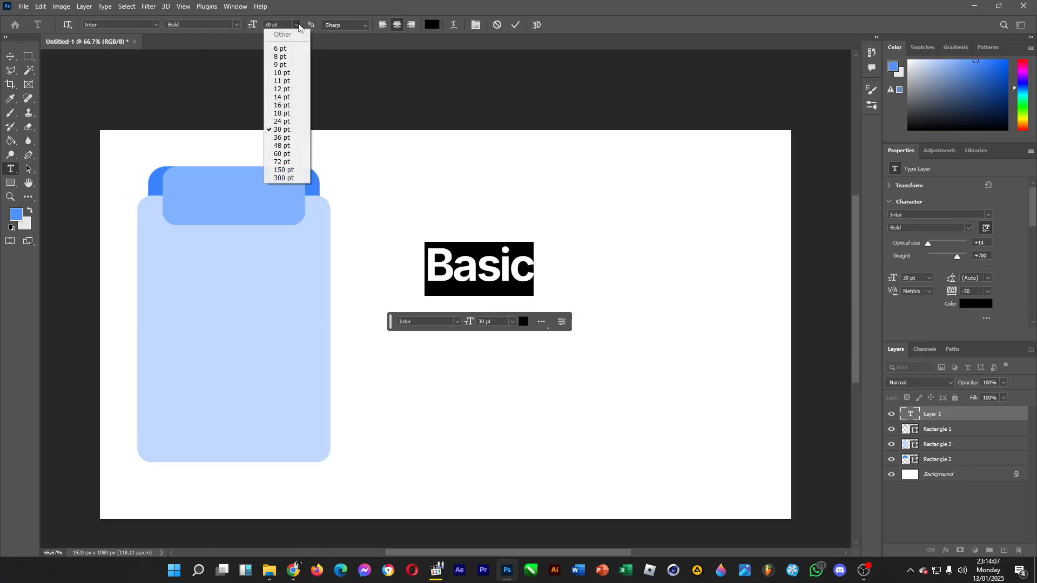
click(275, 122)
Change the "Basic" text's color to white (#ffffff).
click(16, 215)
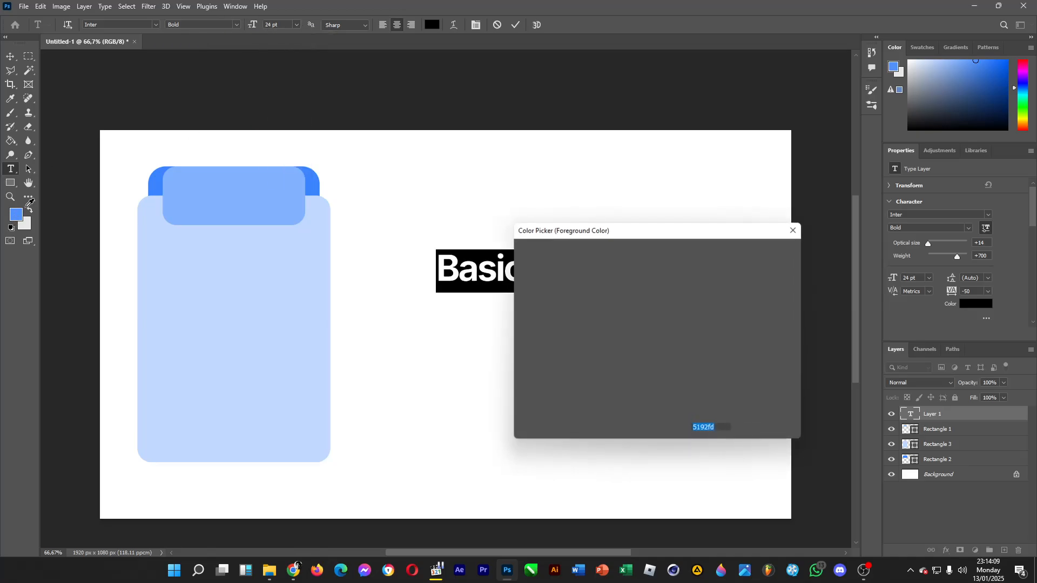
click(470, 212)
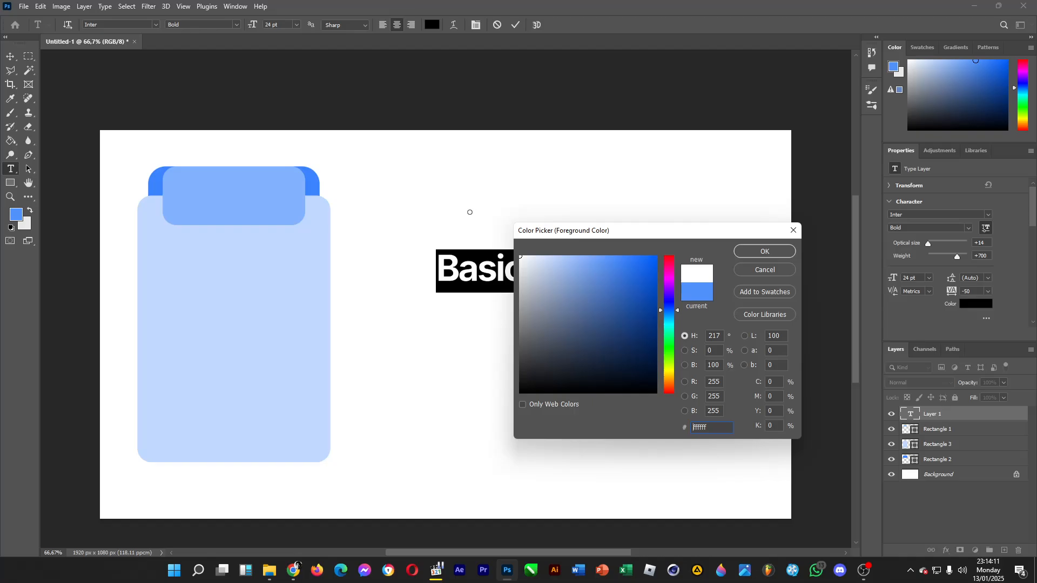
click(754, 253)
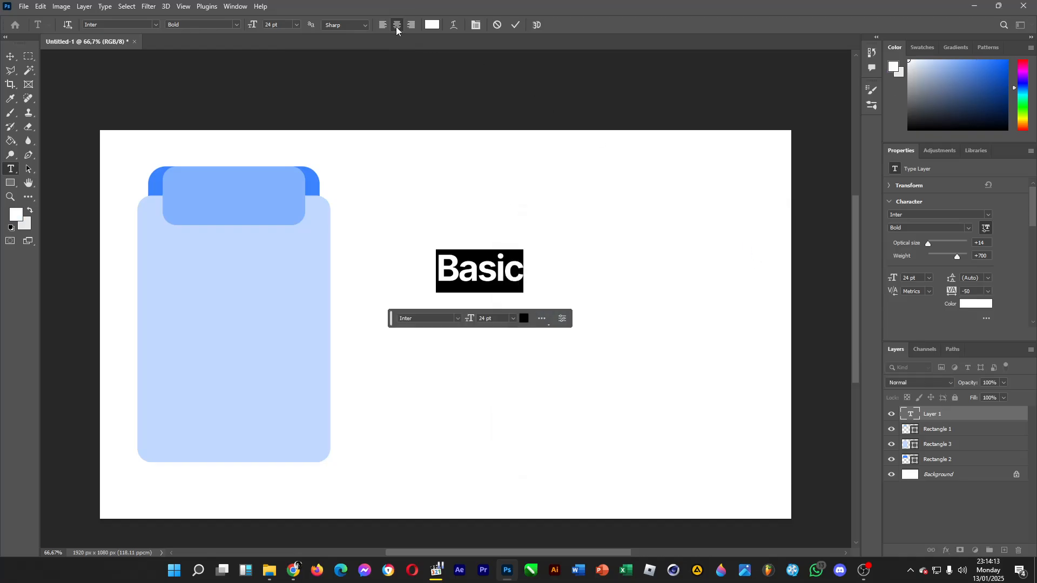
Move the white "Basic" text onto the small rounded rectangle at the top of the card.
click(10, 56)
drag(278, 200, 239, 190)
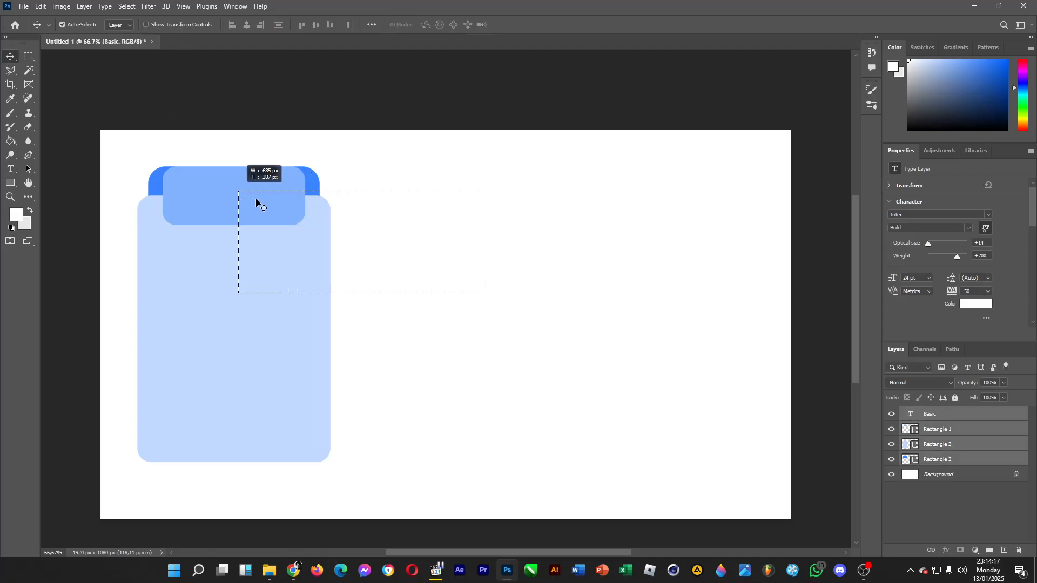
click(965, 511)
click(925, 416)
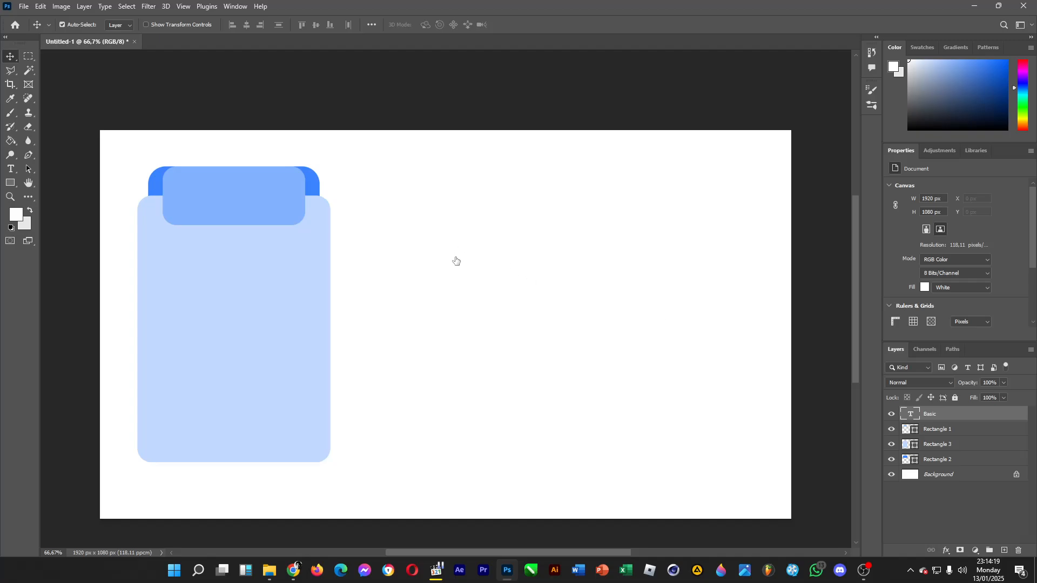
drag(443, 274, 255, 204)
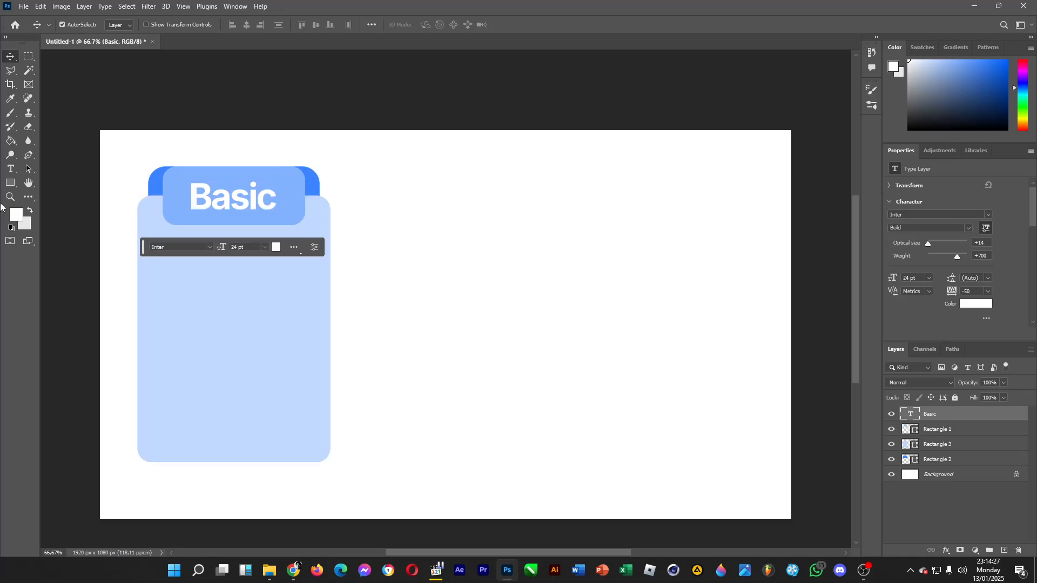
Set the "Basic" text's font size to 18 pt and center it on the card's small header rectangle.
click(12, 171)
drag(195, 194, 278, 197)
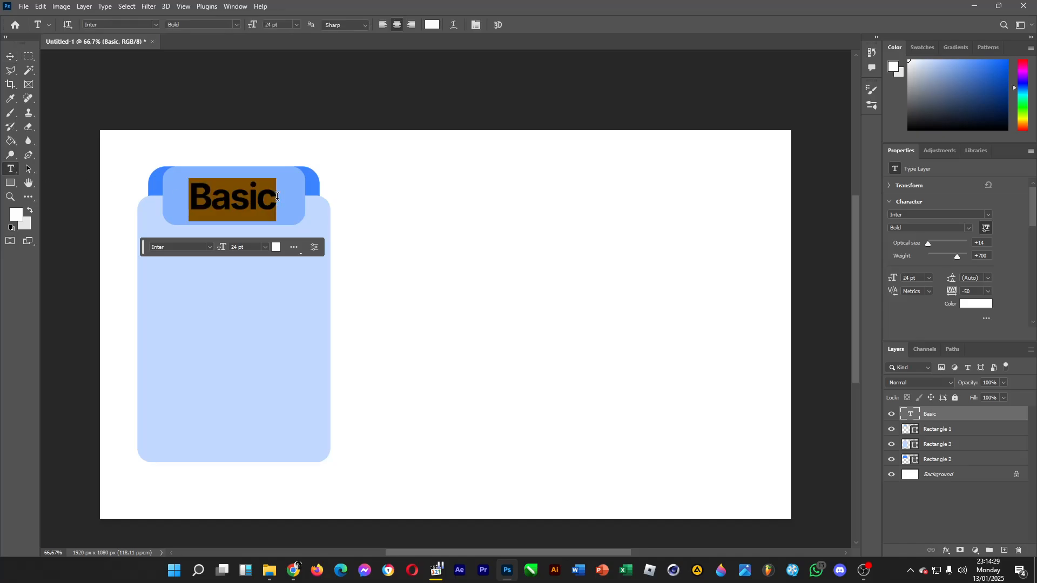
click(296, 25)
click(286, 114)
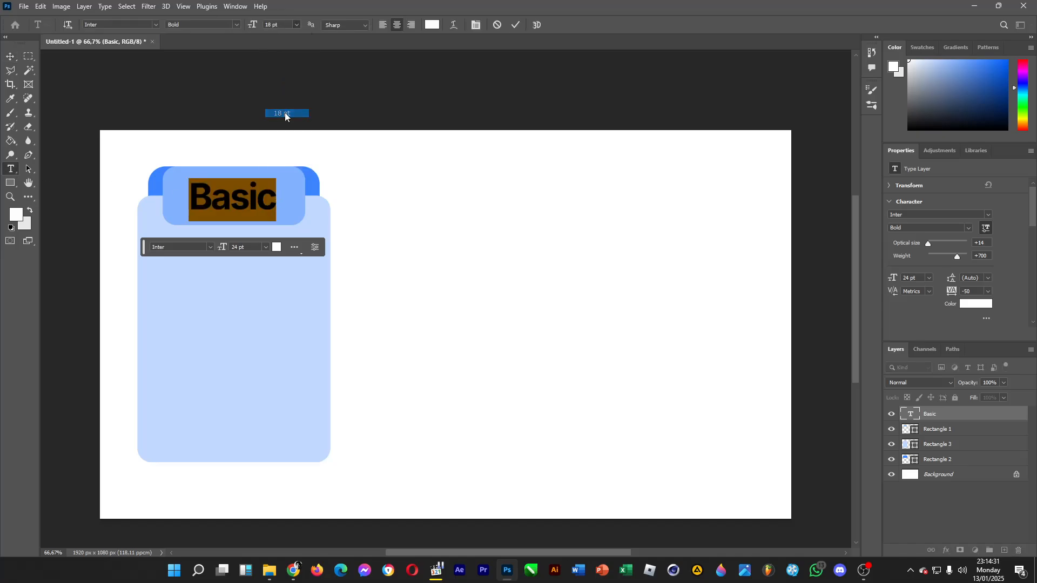
click(10, 56)
drag(225, 198, 228, 196)
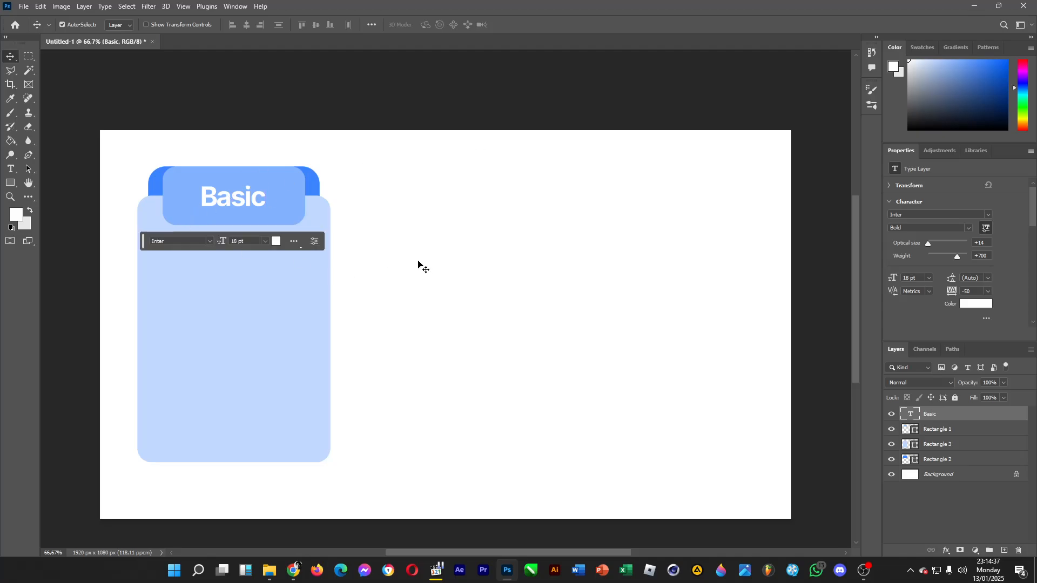
Add the text "Free" on the empty canvas beside the card and color it black (#000000).
click(10, 169)
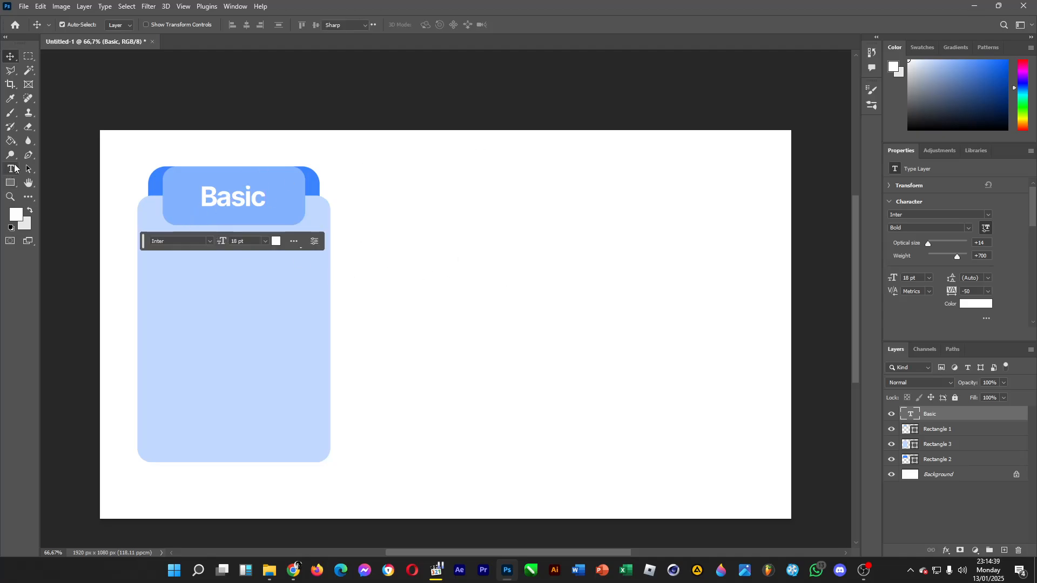
click(493, 303)
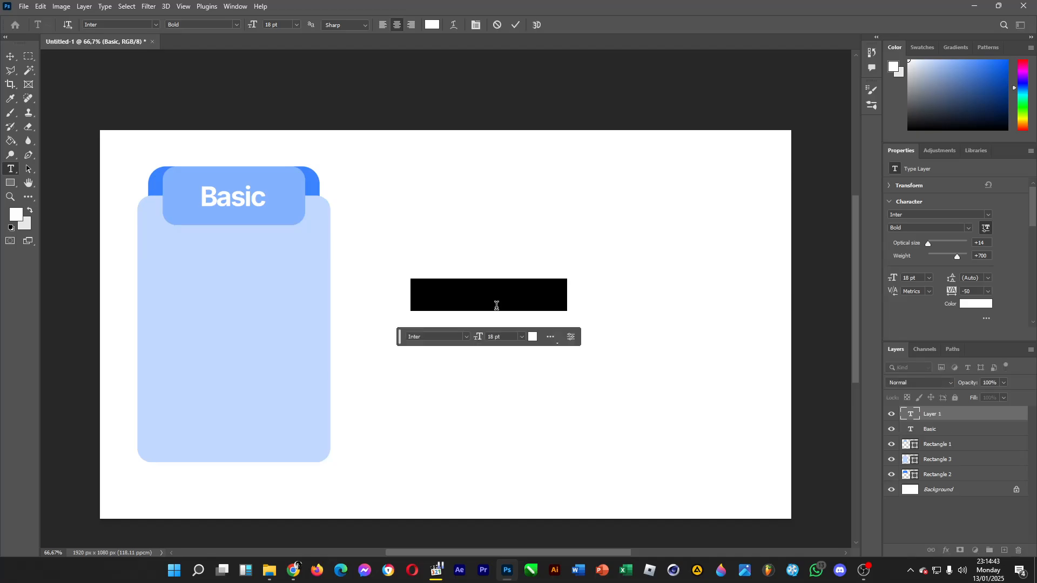
key(BackSpace)
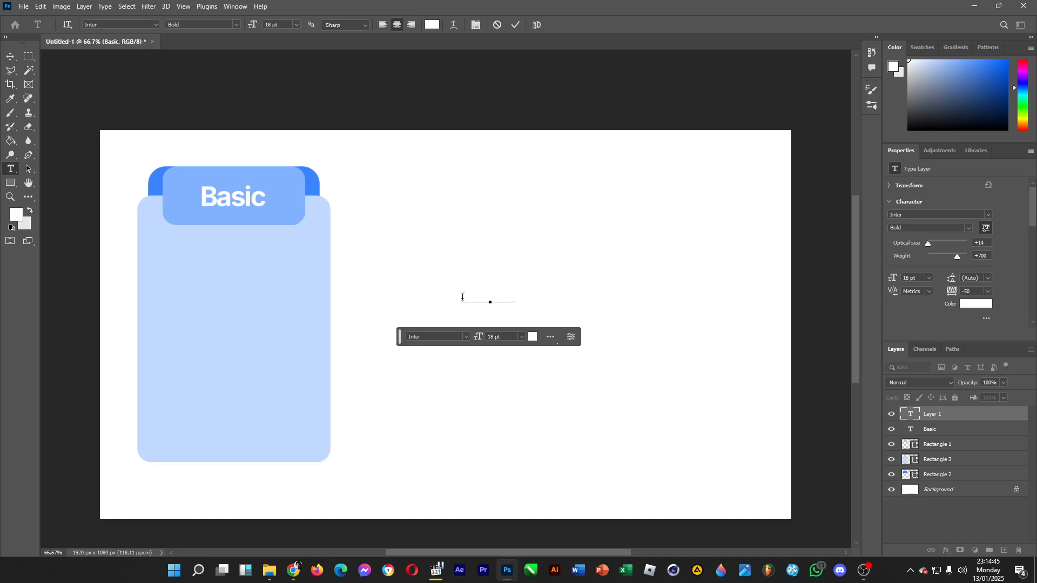
key(ctrl+a)
click(433, 26)
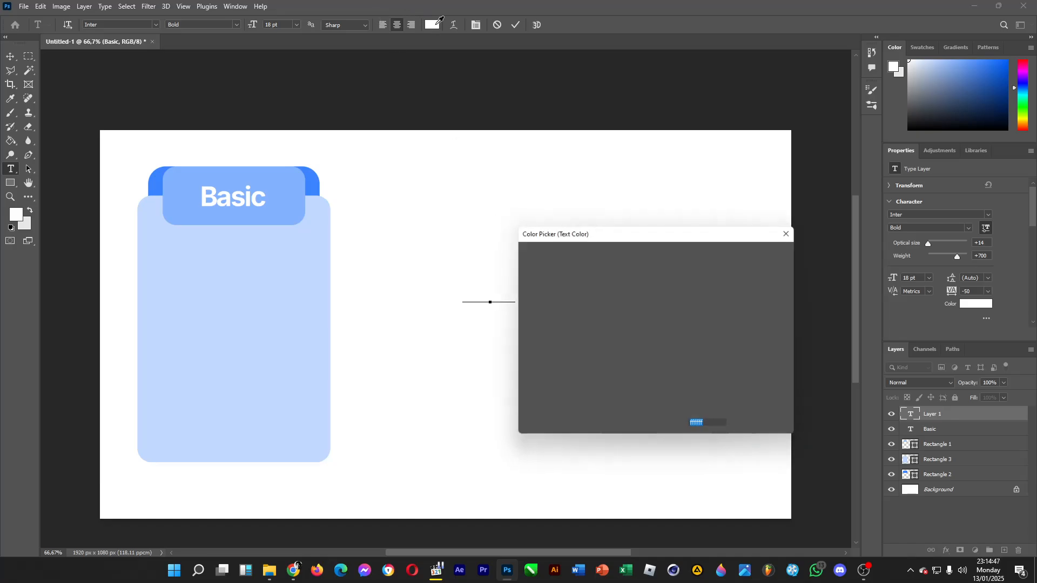
drag(620, 354, 491, 419)
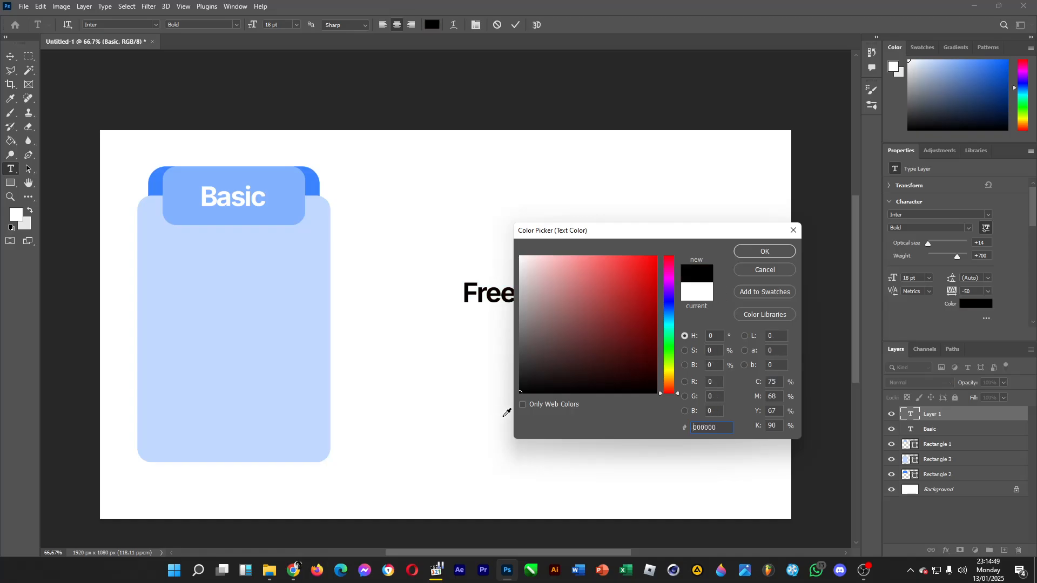
click(747, 251)
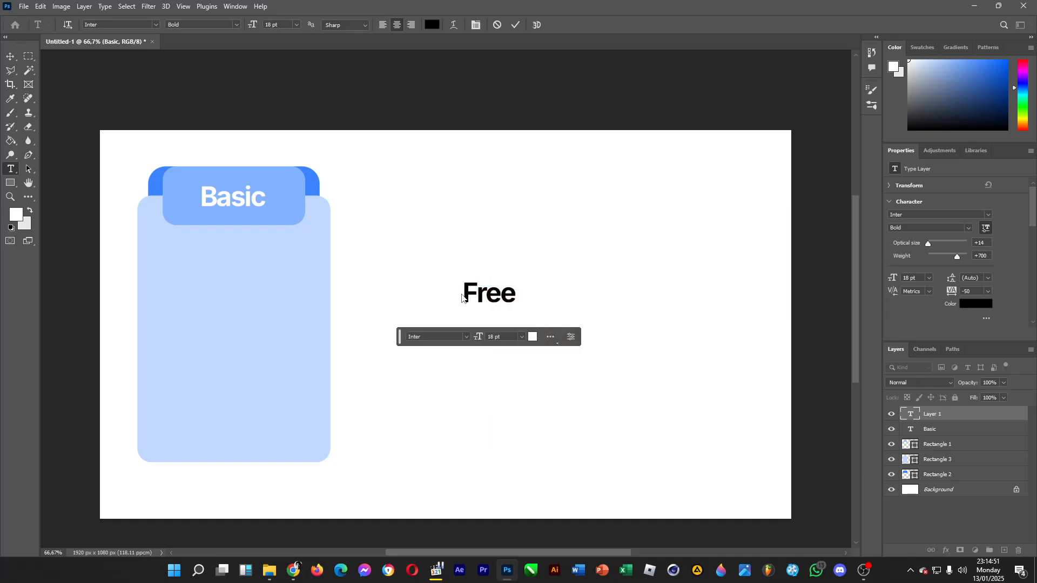
Set the "Free" text to Inter Black at 24 pt.
click(463, 292)
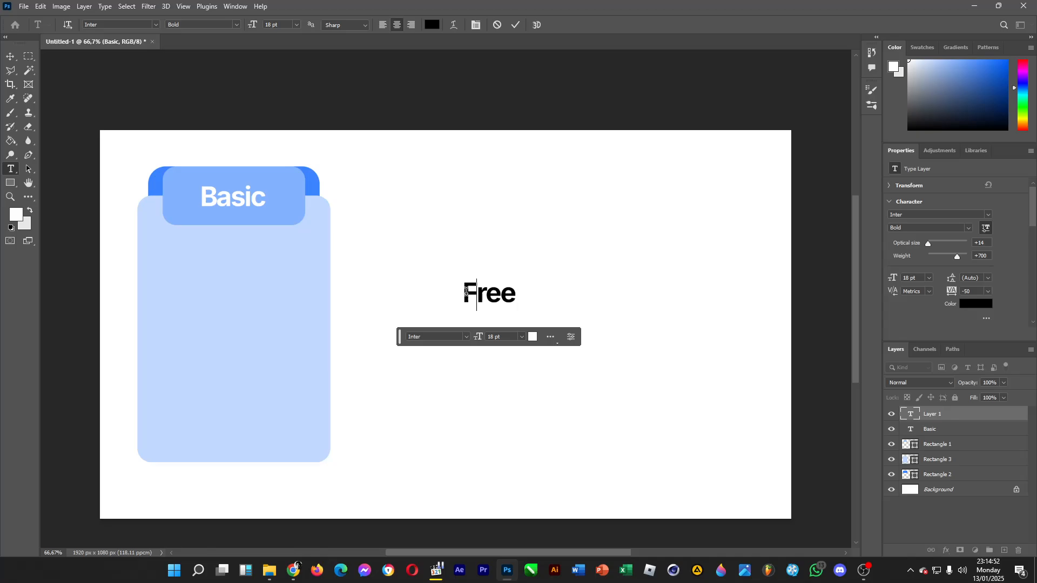
double_click(508, 290)
click(237, 25)
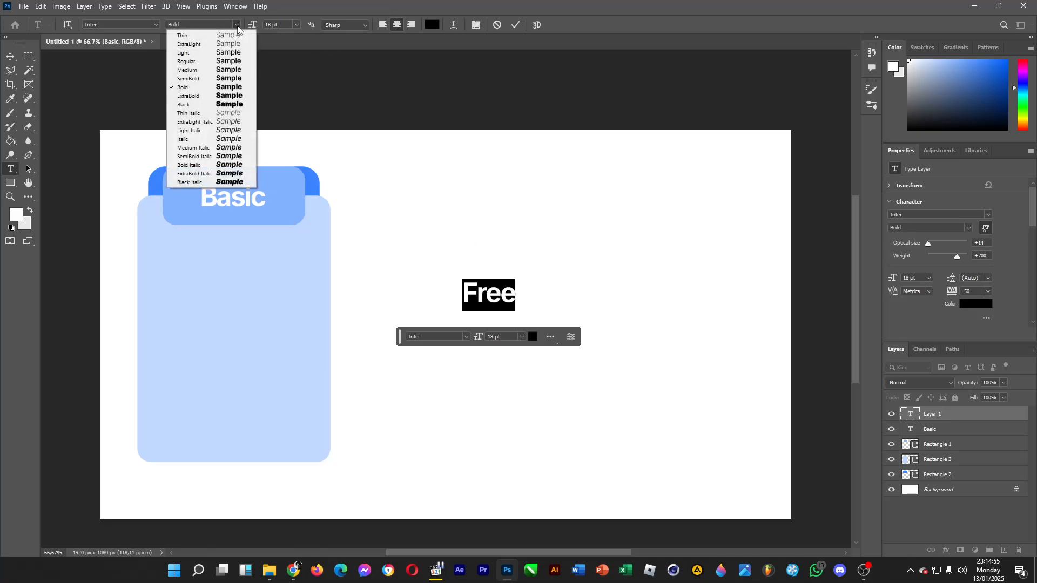
click(216, 105)
click(297, 24)
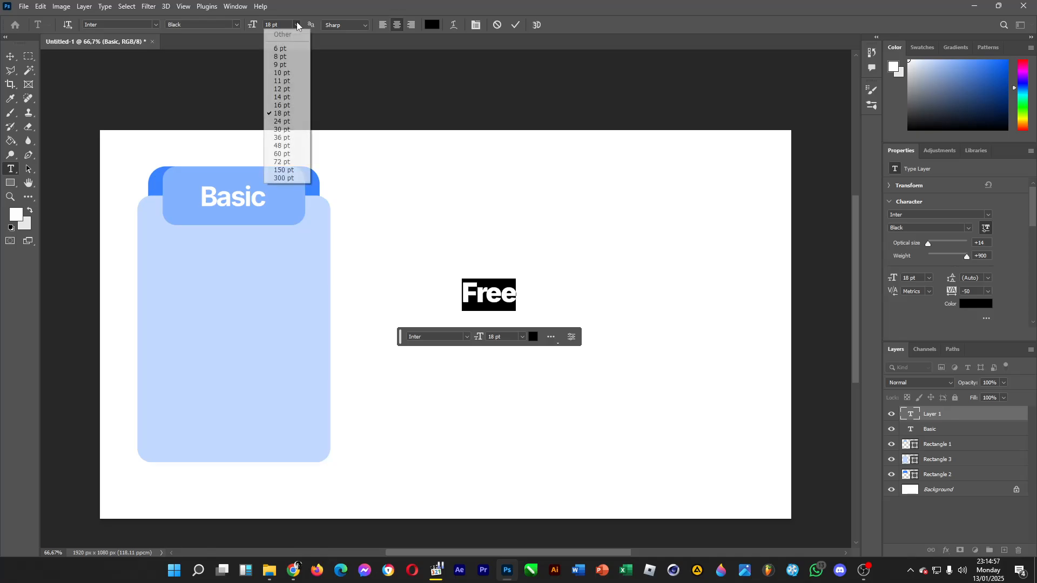
click(292, 145)
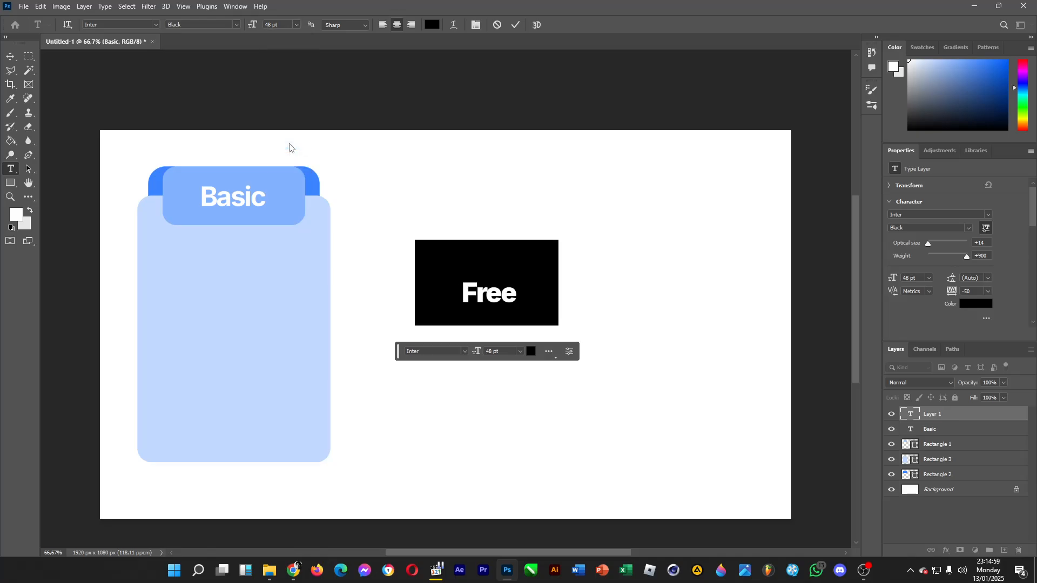
click(297, 24)
click(283, 120)
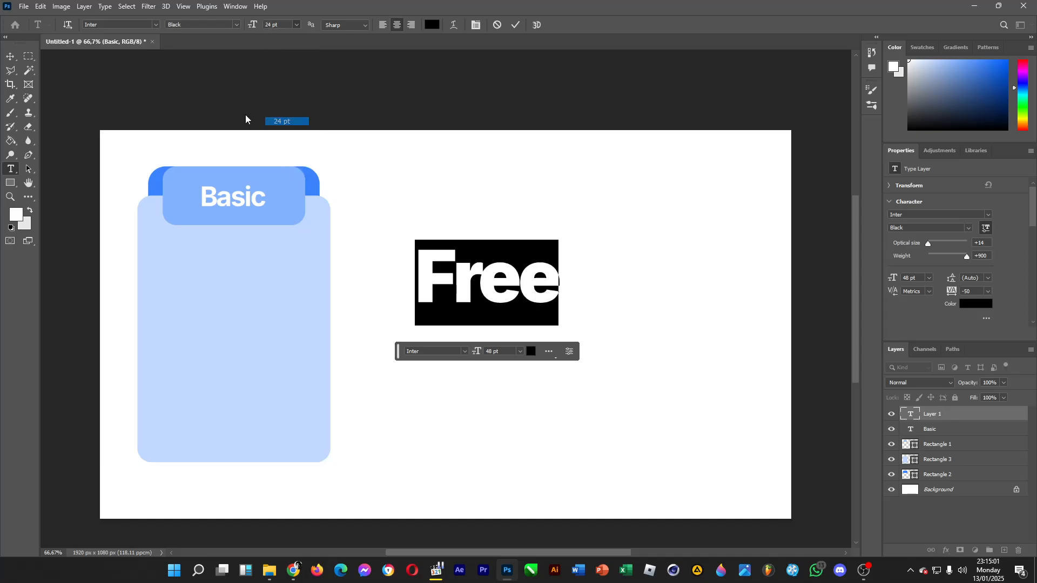
Move the "Free" text onto the card, centered just below the "Basic" header.
click(12, 56)
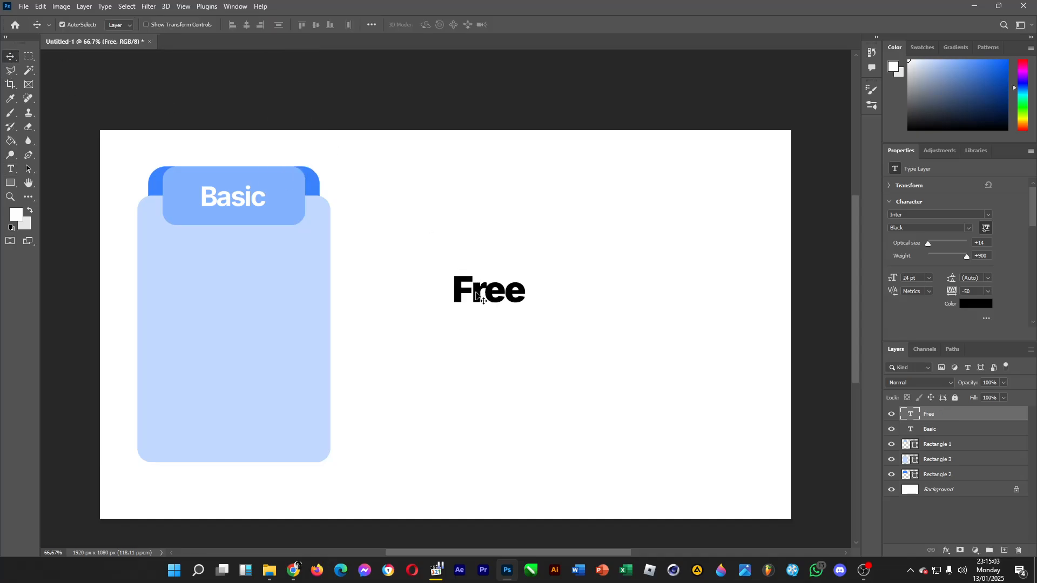
drag(473, 295, 221, 250)
drag(218, 248, 219, 249)
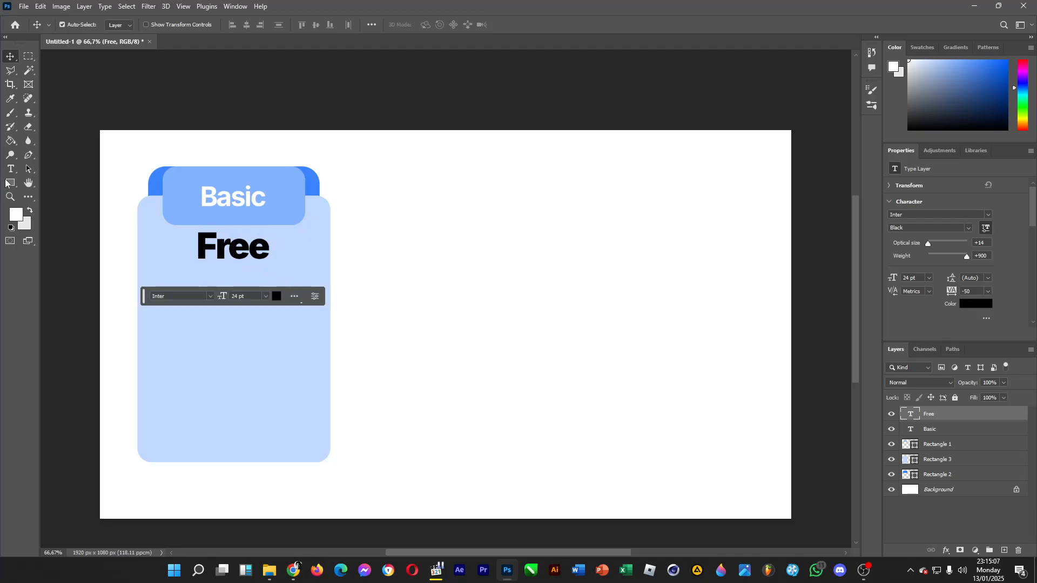
Start a new text on the empty canvas beside the card, set to Inter Medium at 12 pt.
click(10, 169)
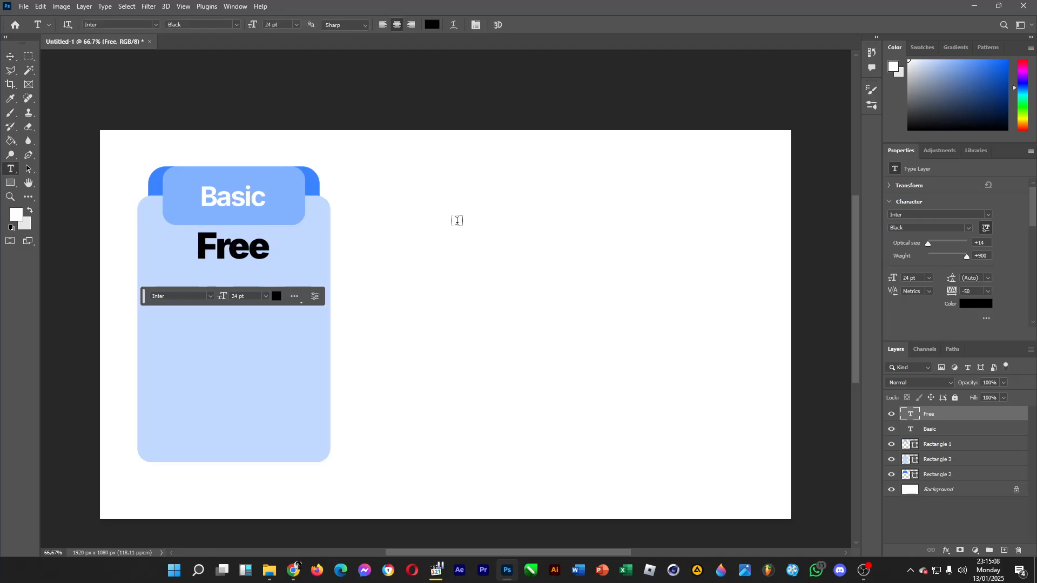
click(425, 237)
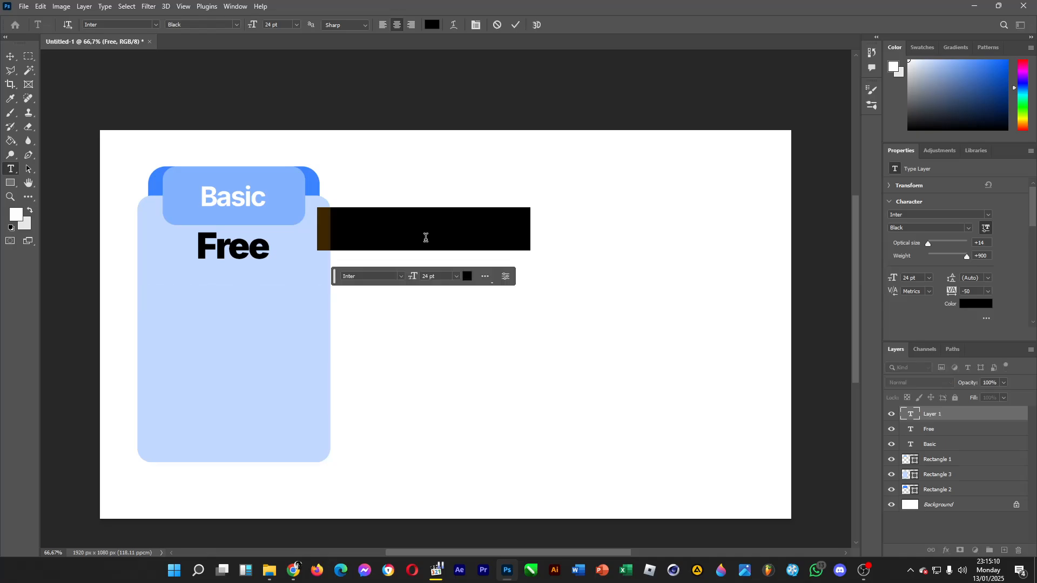
click(296, 25)
click(286, 89)
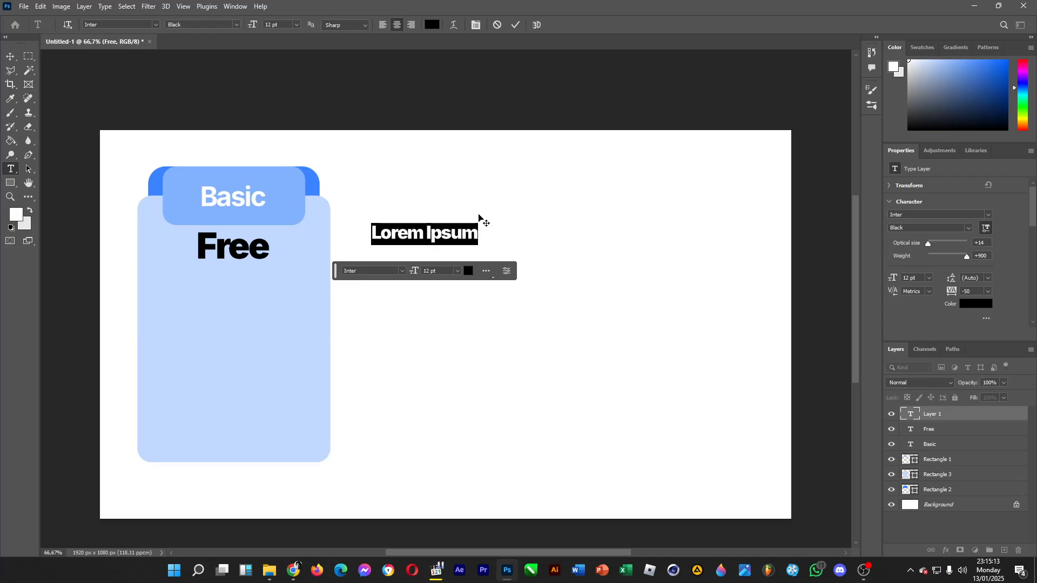
click(238, 25)
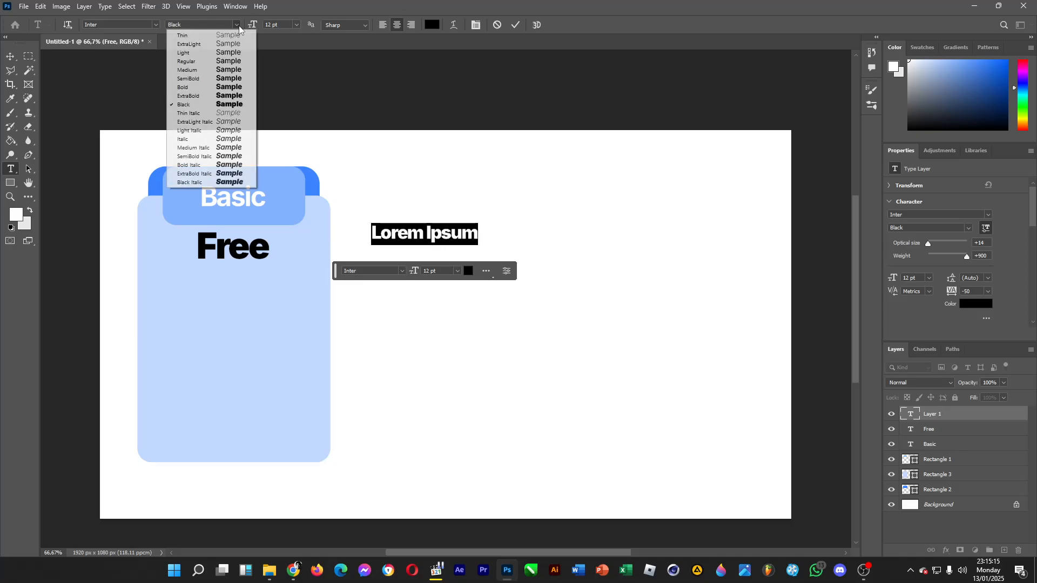
click(191, 70)
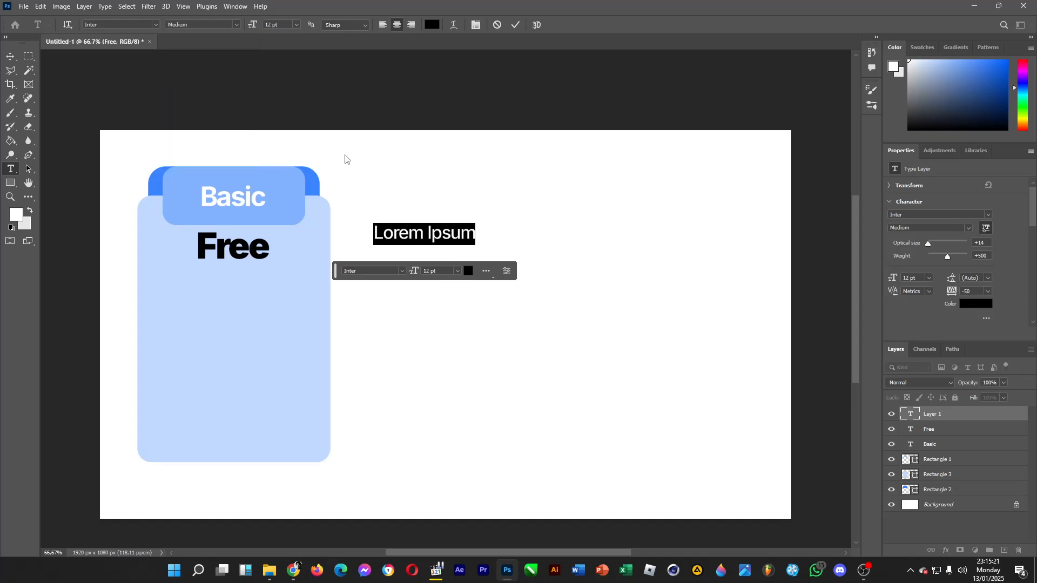
text(F)
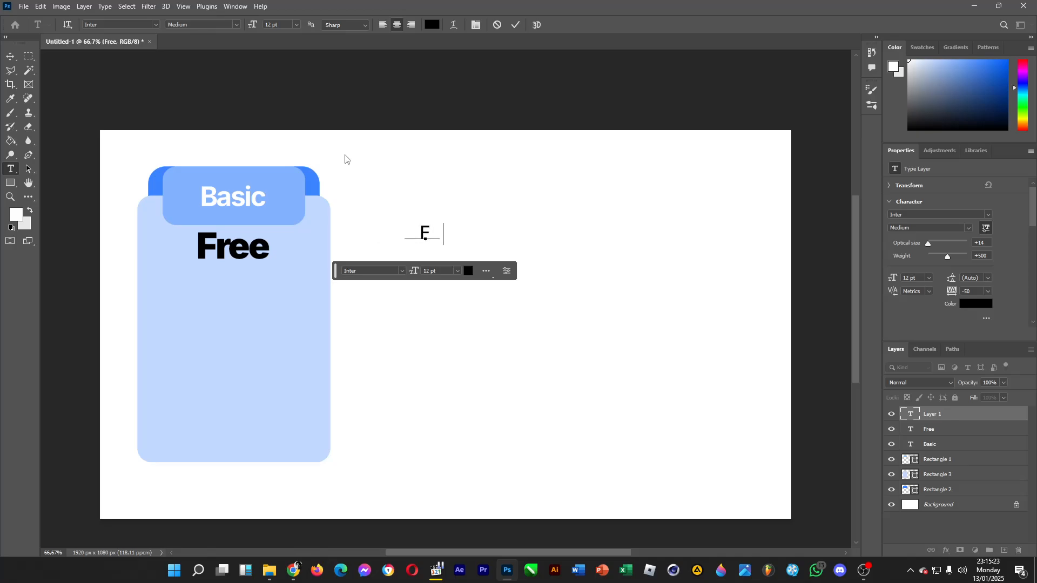
text(ree of this)
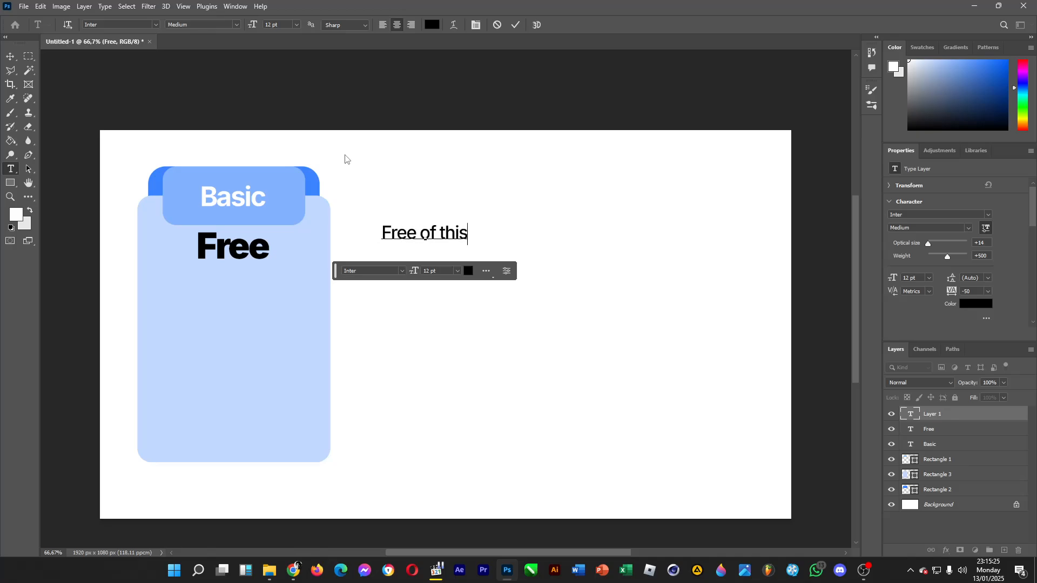
text( . . .)
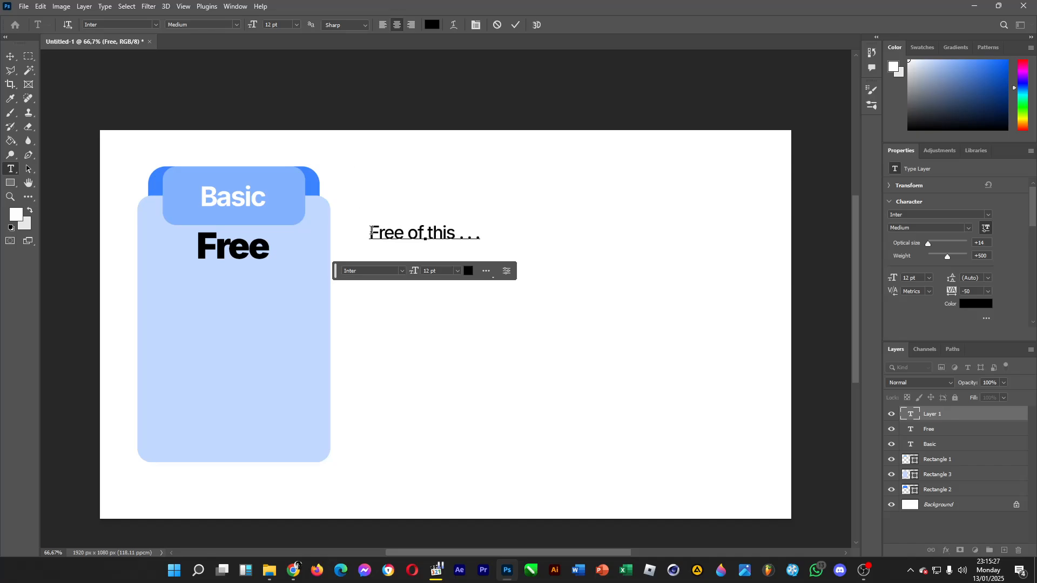
drag(370, 232, 521, 229)
click(479, 236)
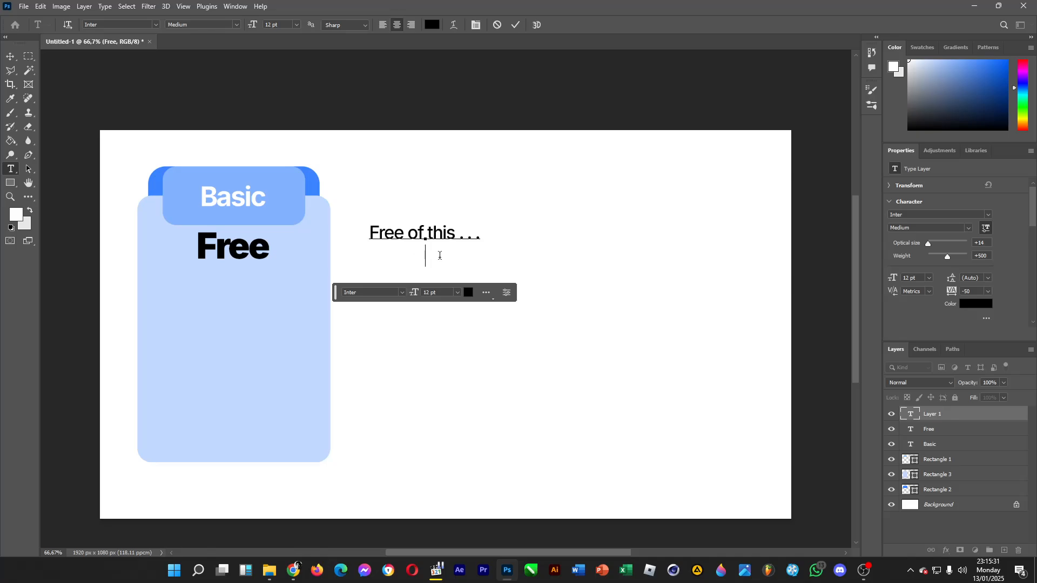
drag(412, 233, 519, 266)
click(408, 233)
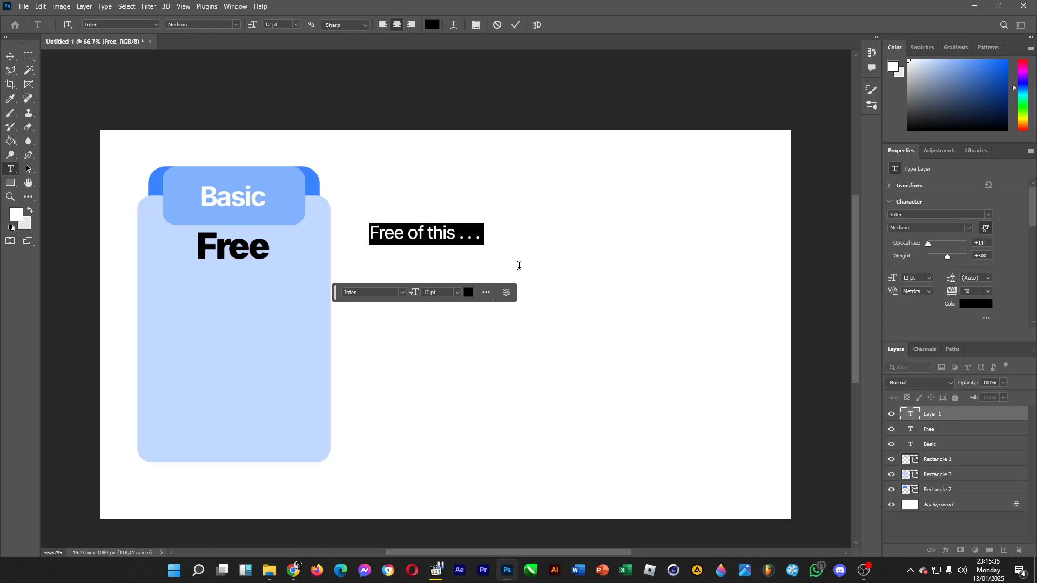
key(BackSpace)
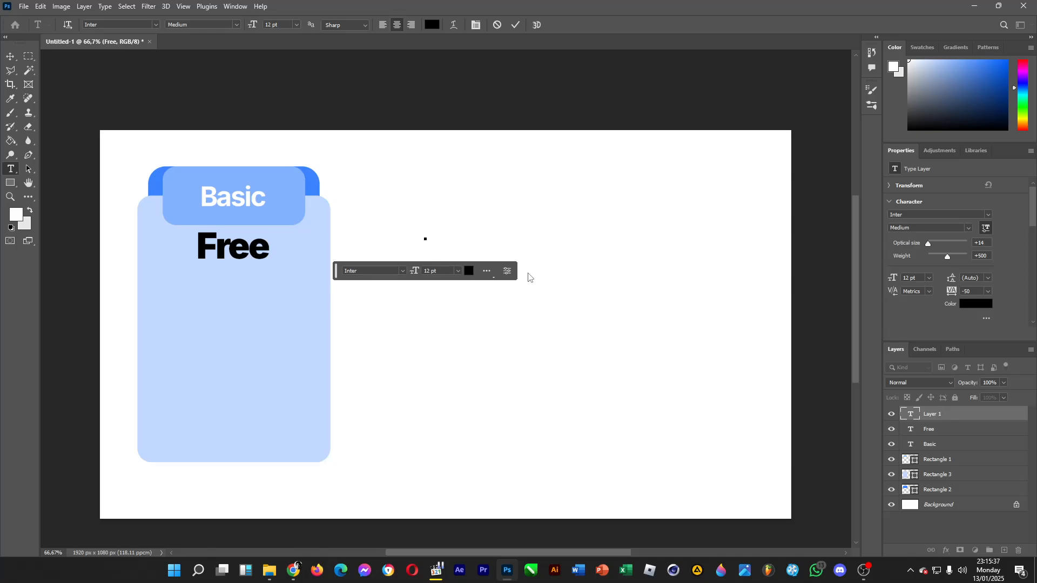
Enter two placeholder feature lines in the new text, "Free" and "Get", each followed by a row of spaced dots.
text(Free .)
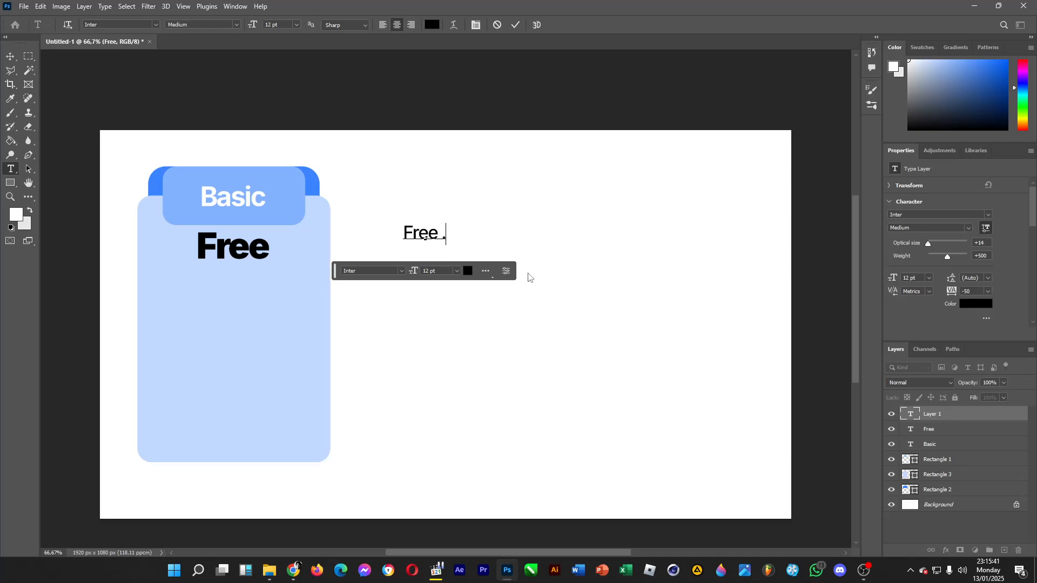
text( . . . . .)
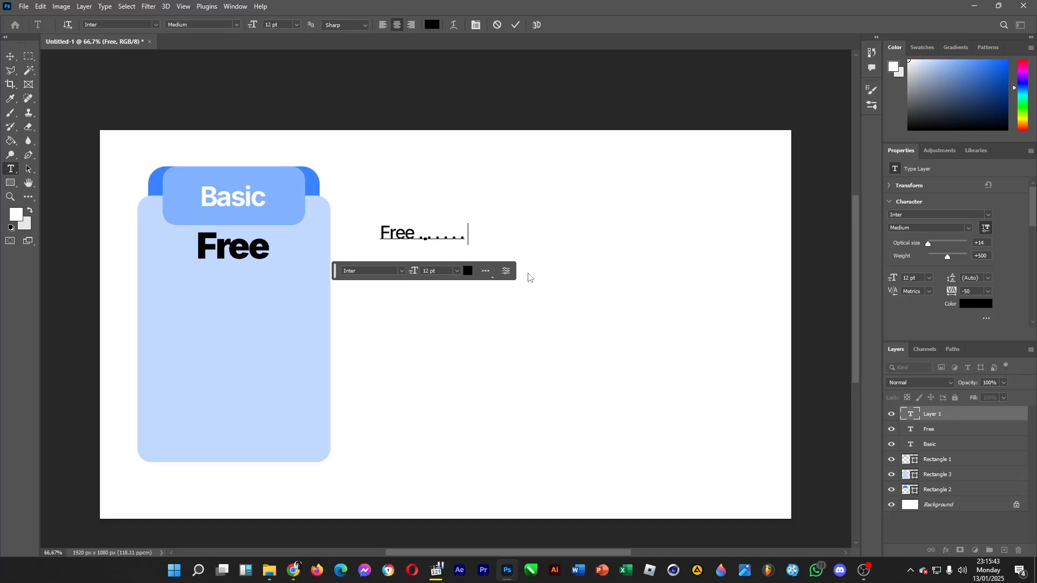
text( . . Get . .)
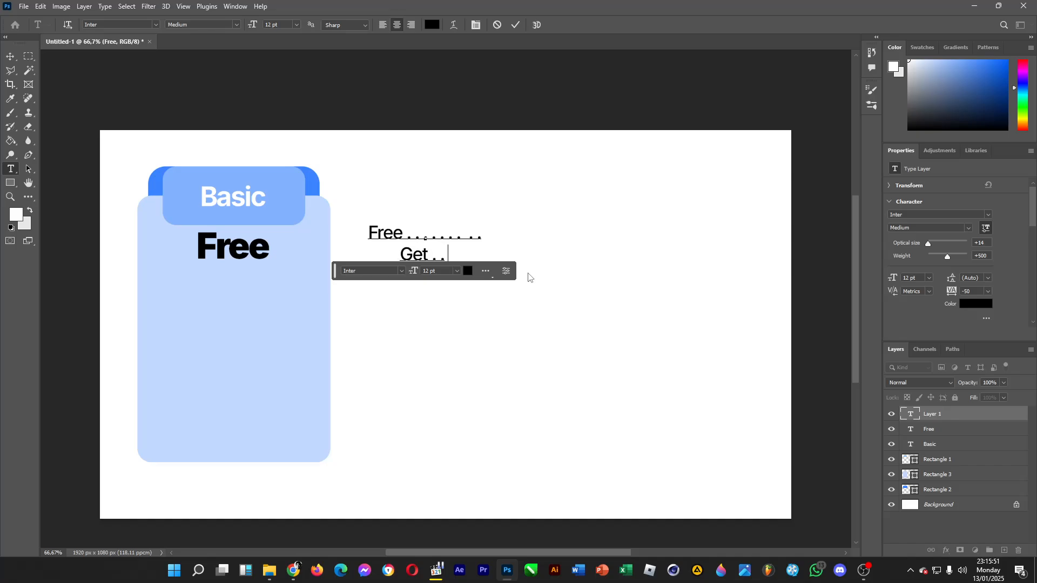
text( . . . . . .)
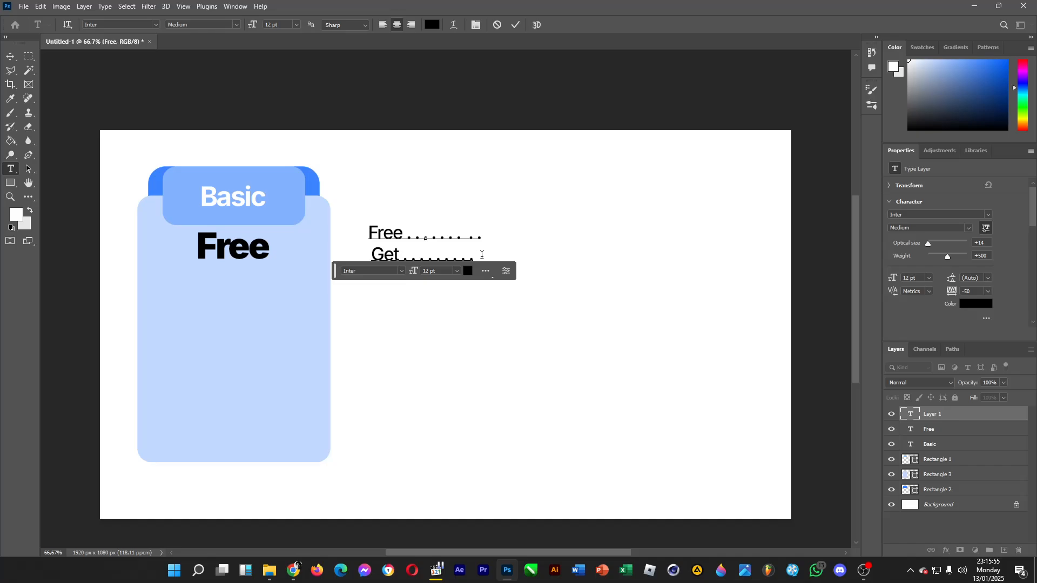
Left-align the two placeholder lines.
drag(483, 254, 357, 230)
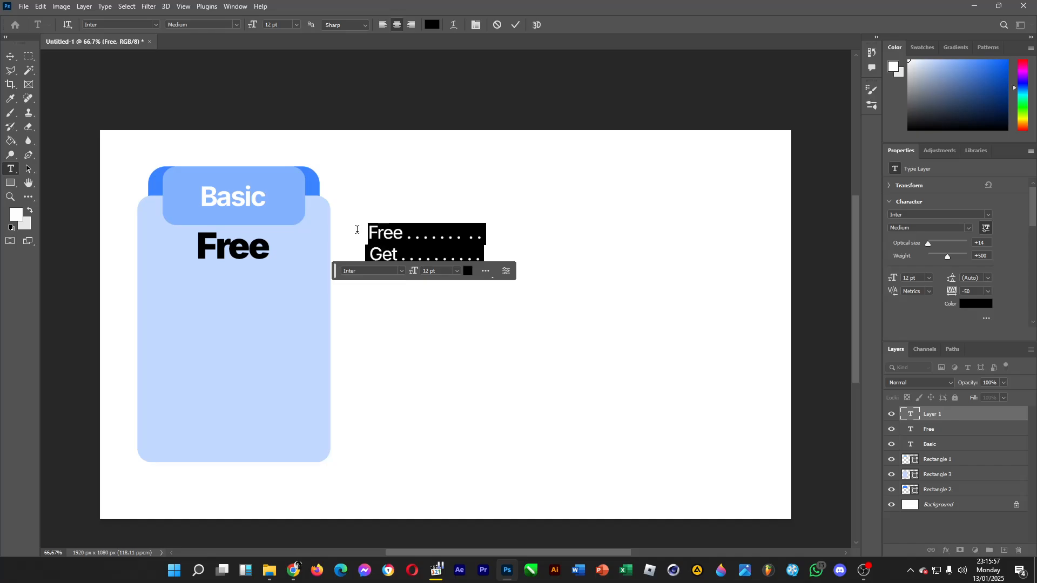
click(382, 25)
click(489, 238)
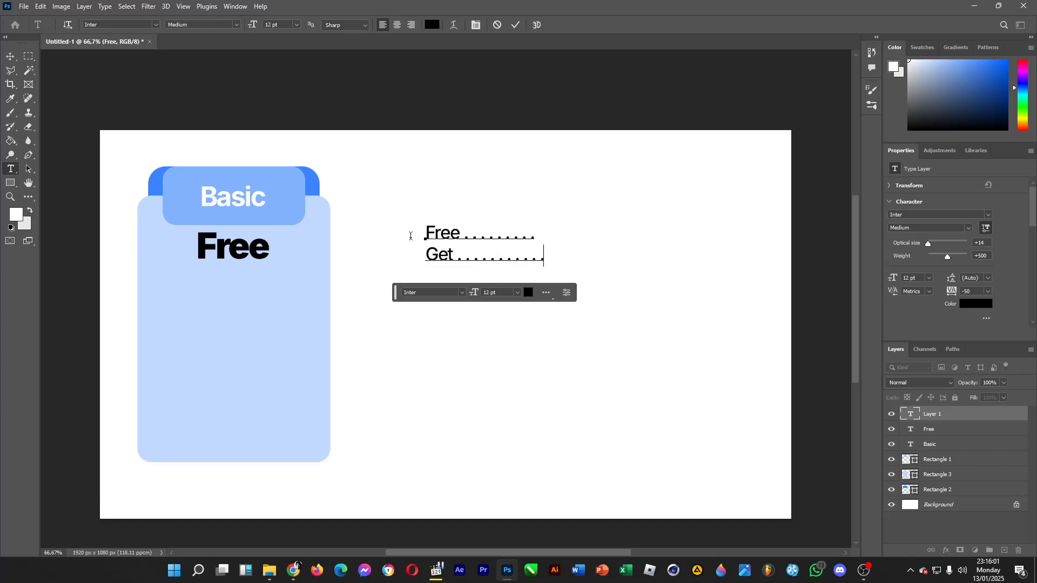
Duplicate the "Free . . ." and "Get . . ." lines below themselves within the same text.
drag(410, 236, 407, 235)
key(ctrl+c)
click(551, 253)
key(Return)
Add two more copies of the "Free . . ." and "Get . . ." line pair at the end of the text.
key(Return)
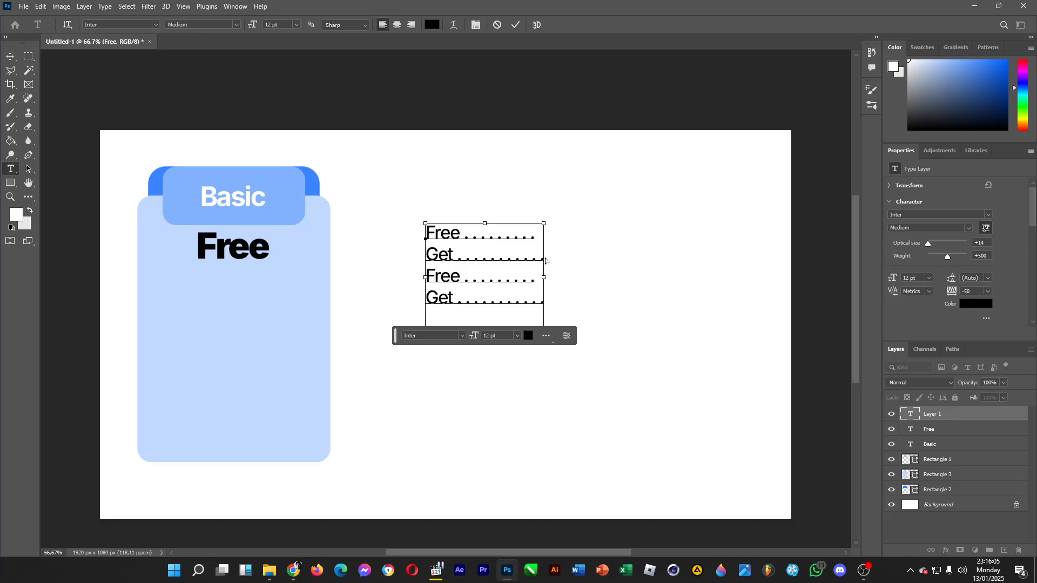
key(ctrl+v)
key(Return)
key(Return)
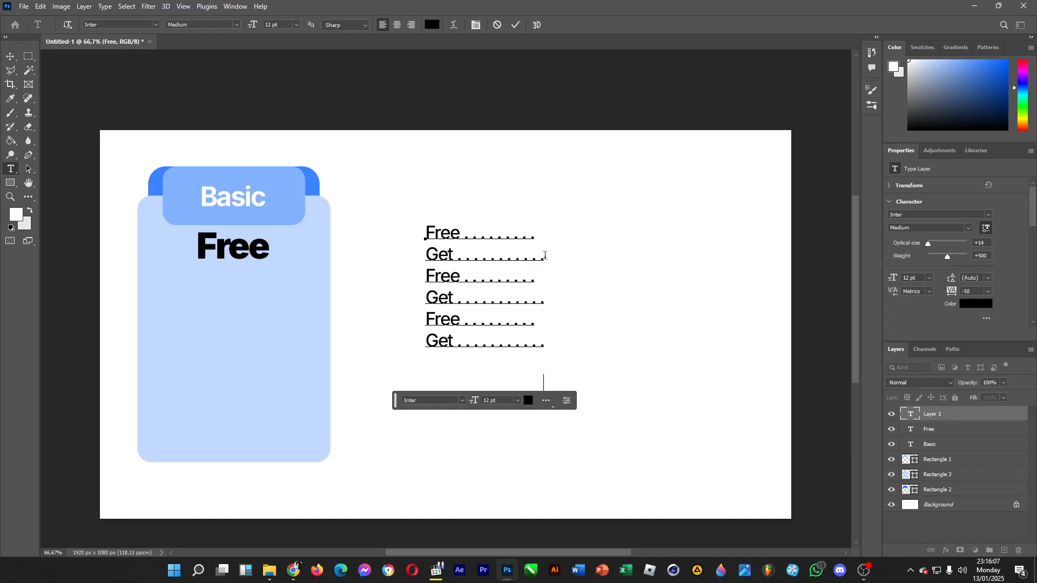
key(ctrl+v)
Set all the placeholder lines to 11 pt and place the text inside the card, below the large "Free" price.
drag(545, 384, 420, 239)
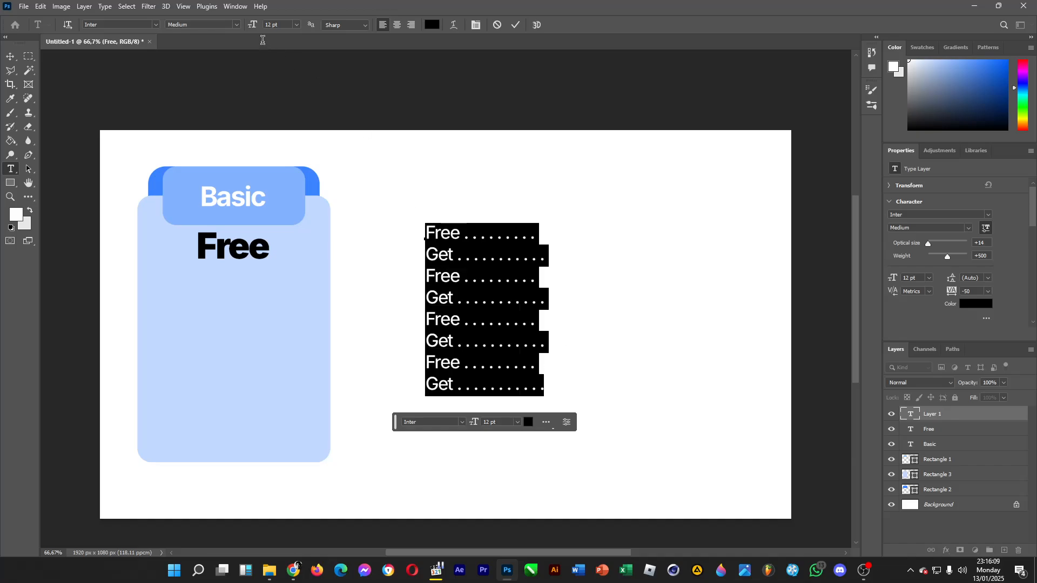
click(297, 25)
click(286, 87)
click(10, 57)
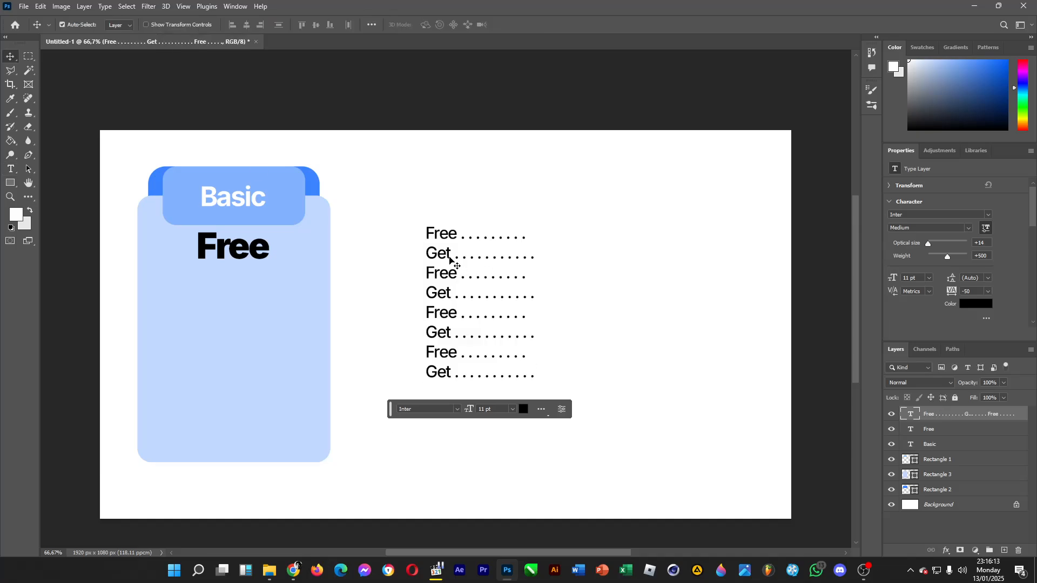
drag(450, 261, 181, 301)
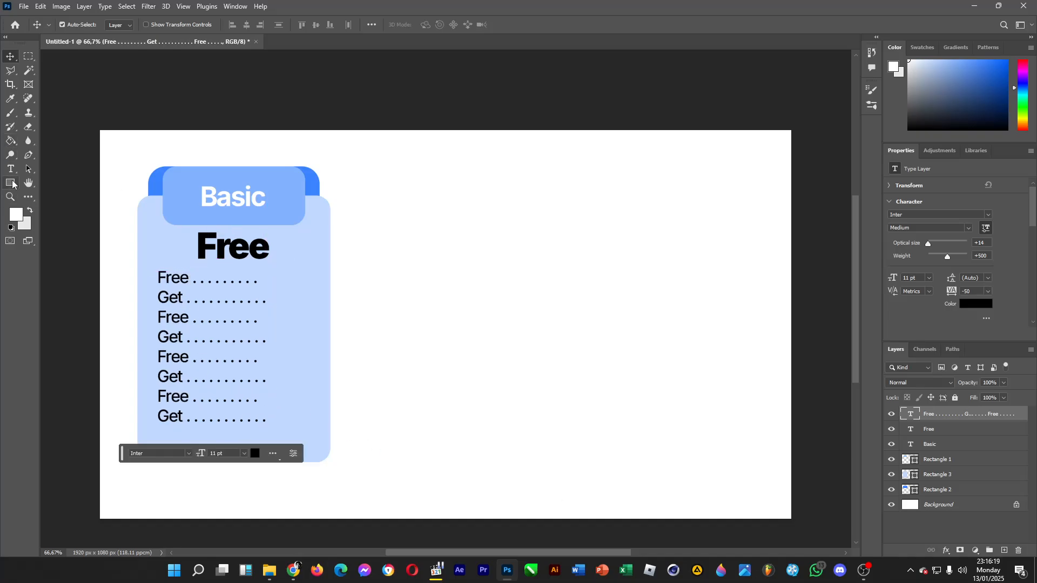
drag(164, 280, 164, 280)
Draw a rectangle about 305 × 93 px on the empty canvas and fill it with the heading tab's medium blue.
click(10, 183)
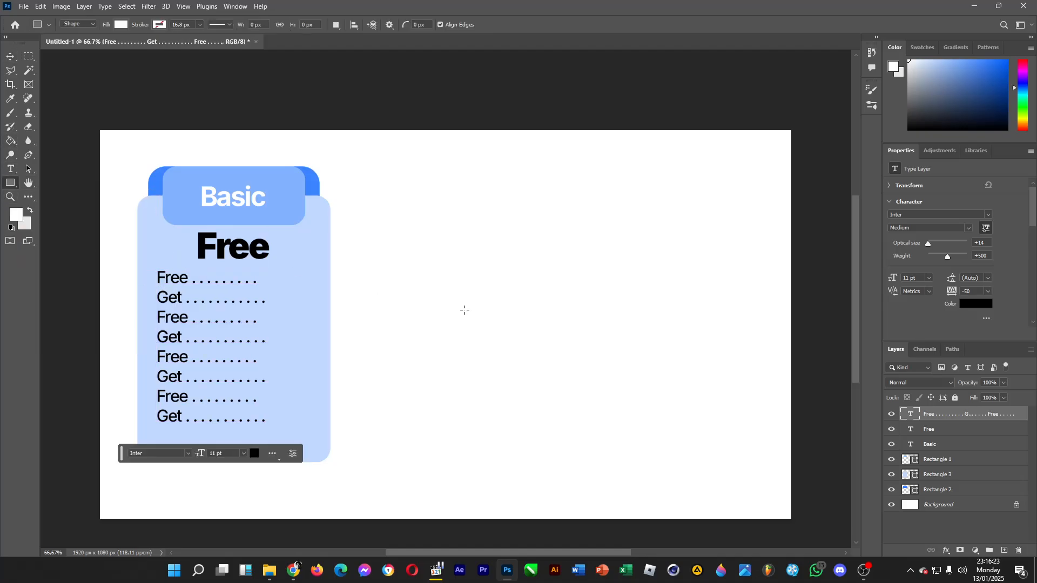
drag(427, 370, 536, 403)
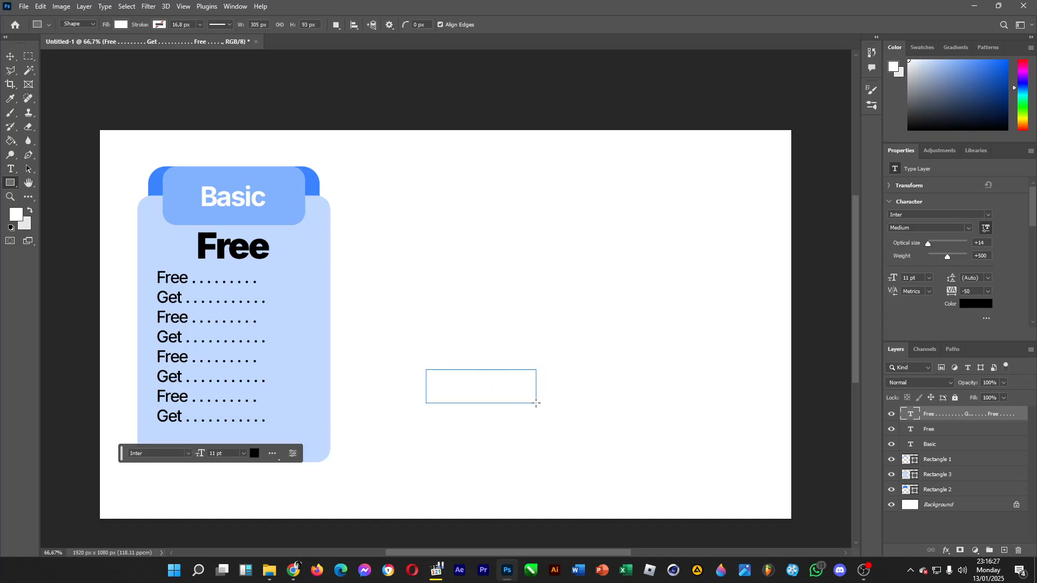
click(121, 24)
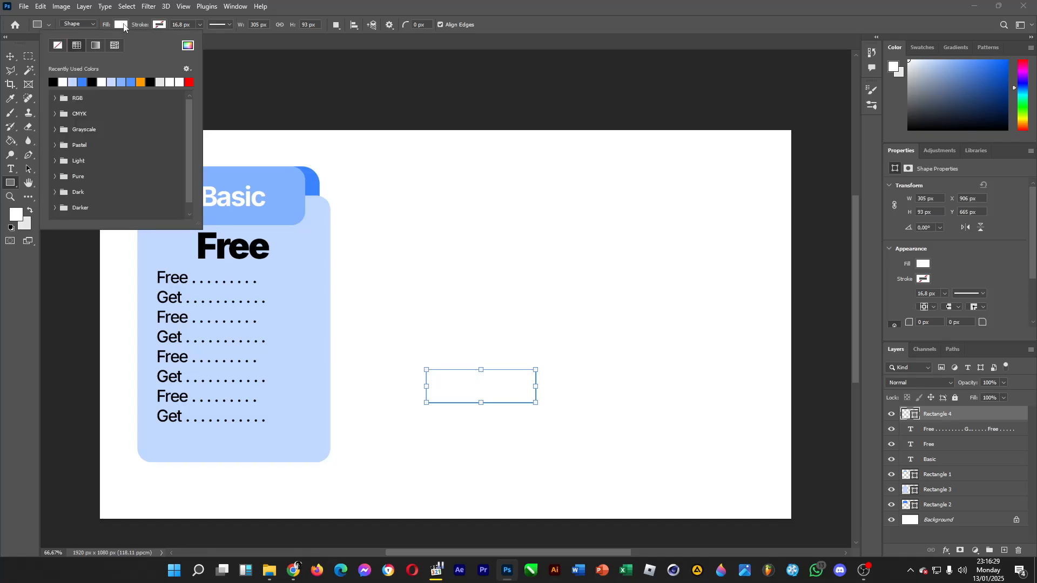
click(119, 81)
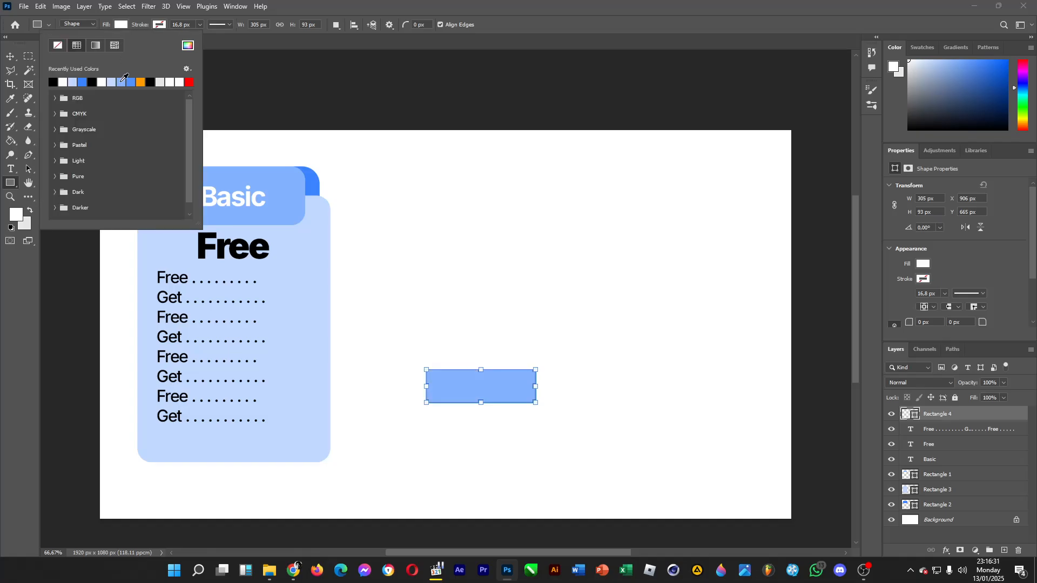
click(10, 185)
click(432, 372)
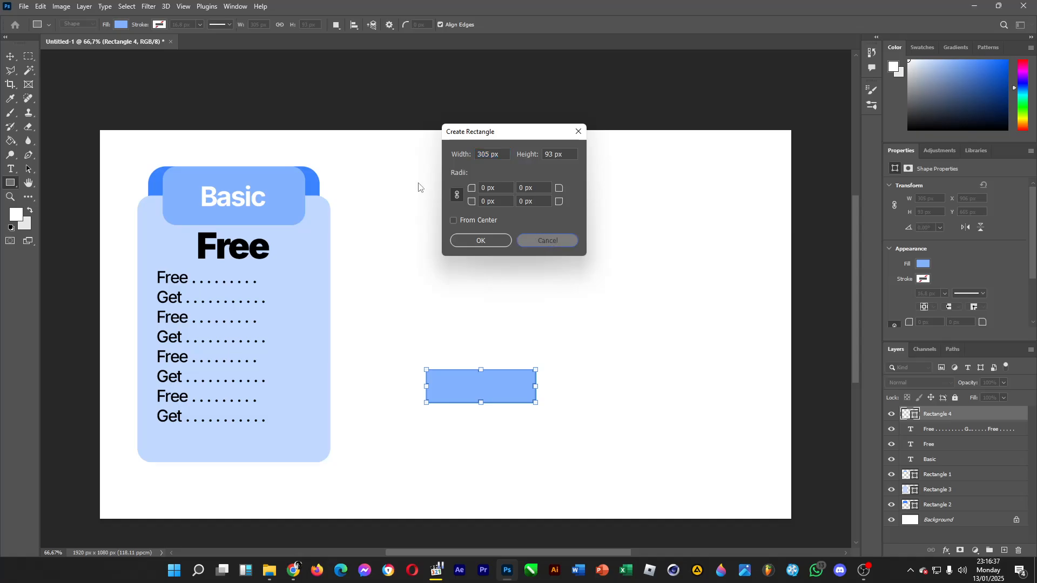
click(549, 241)
click(10, 56)
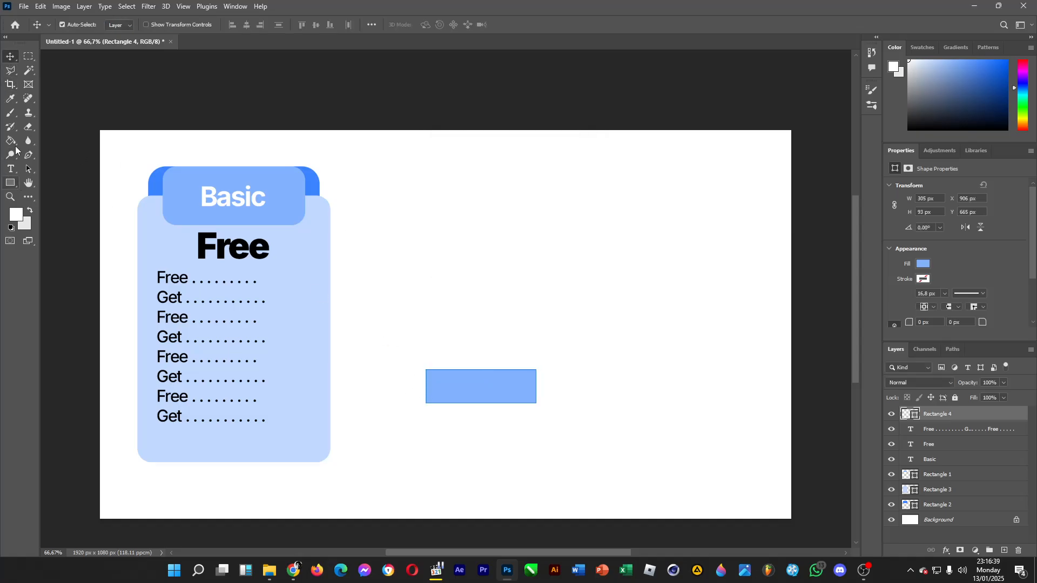
Set the new blue rectangle's stroke width to 0 px.
click(10, 183)
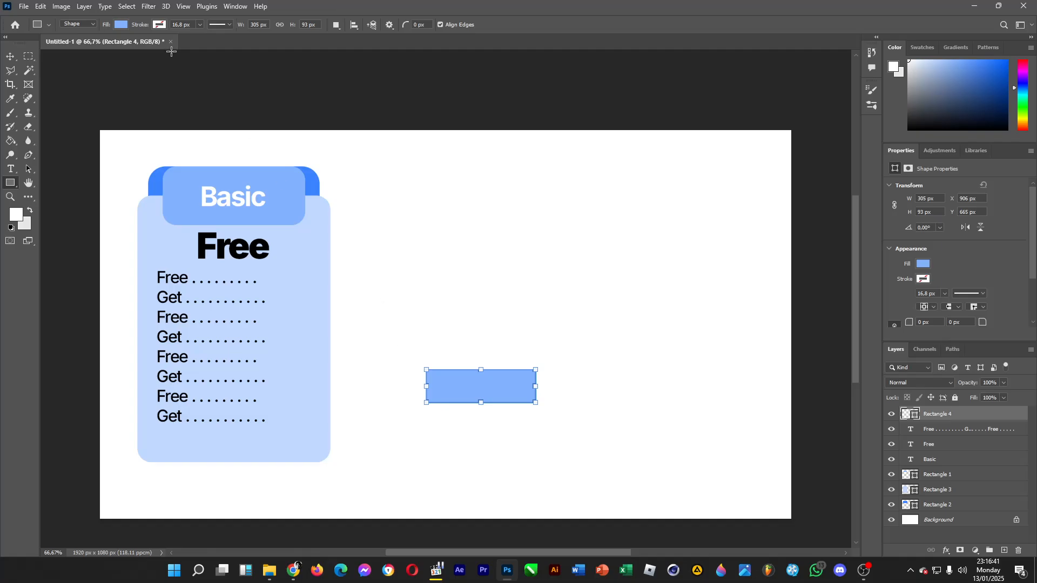
click(200, 25)
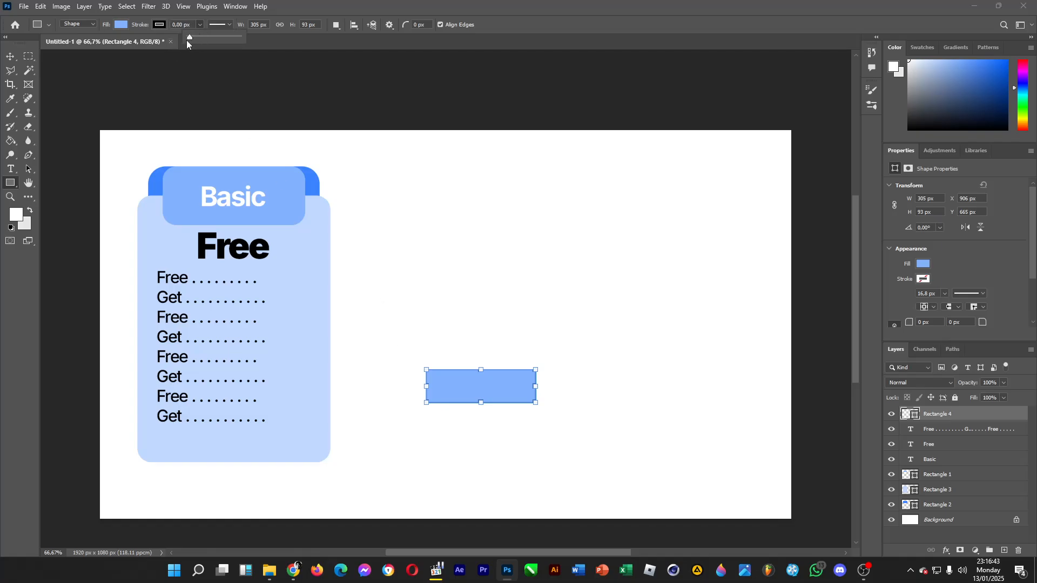
click(309, 2)
Move the blue rectangle onto the card's bottom edge, horizontally centred below the feature lines, as a button.
drag(471, 384, 382, 416)
key(ctrl+z)
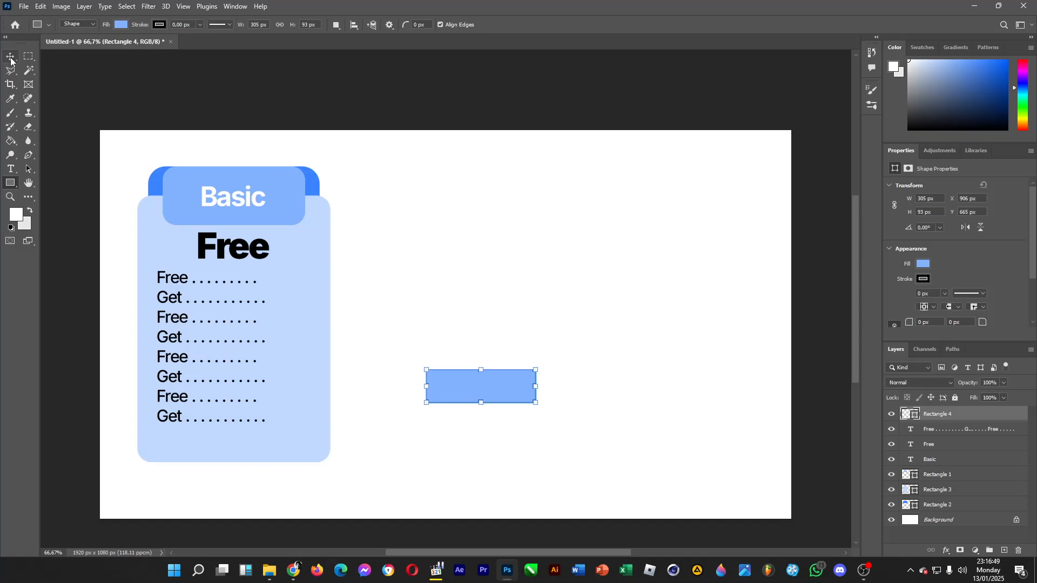
click(9, 57)
drag(433, 373, 241, 455)
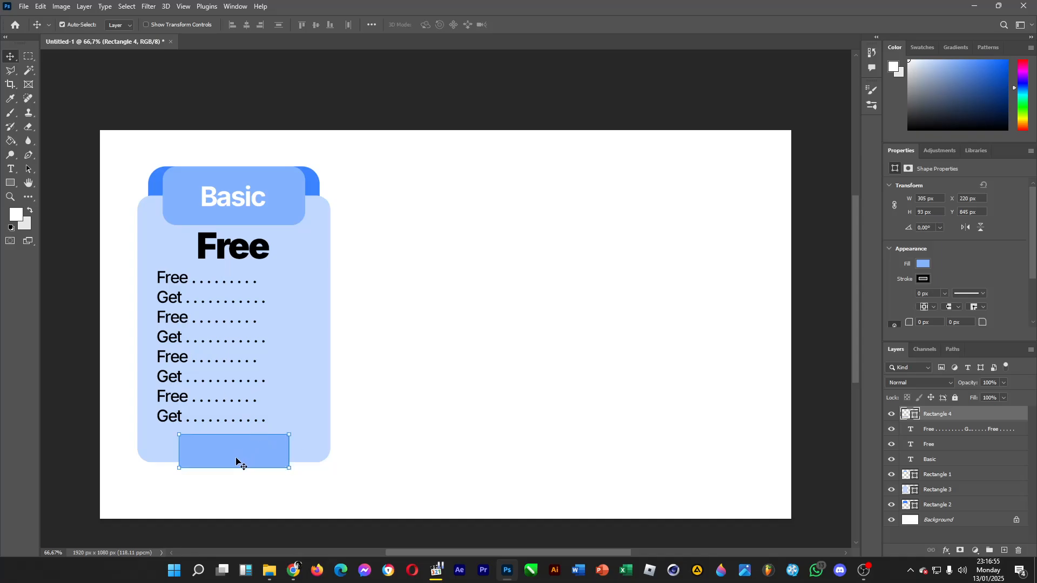
Add a text reading "Buy Now" on the empty canvas beside the card and replace its wording with "Get Now".
click(10, 170)
click(406, 249)
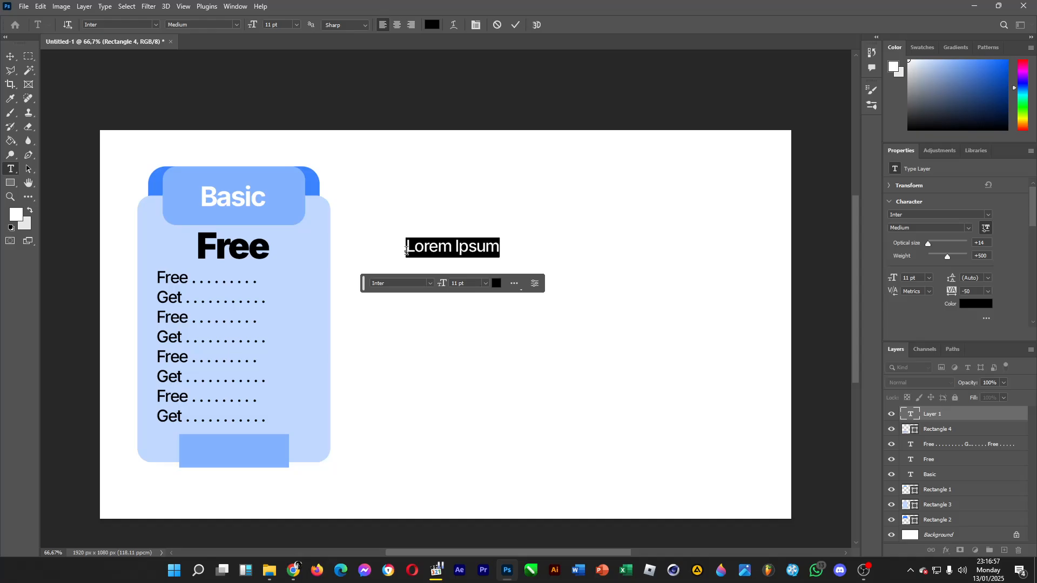
text(Buy Now)
drag(405, 250, 478, 261)
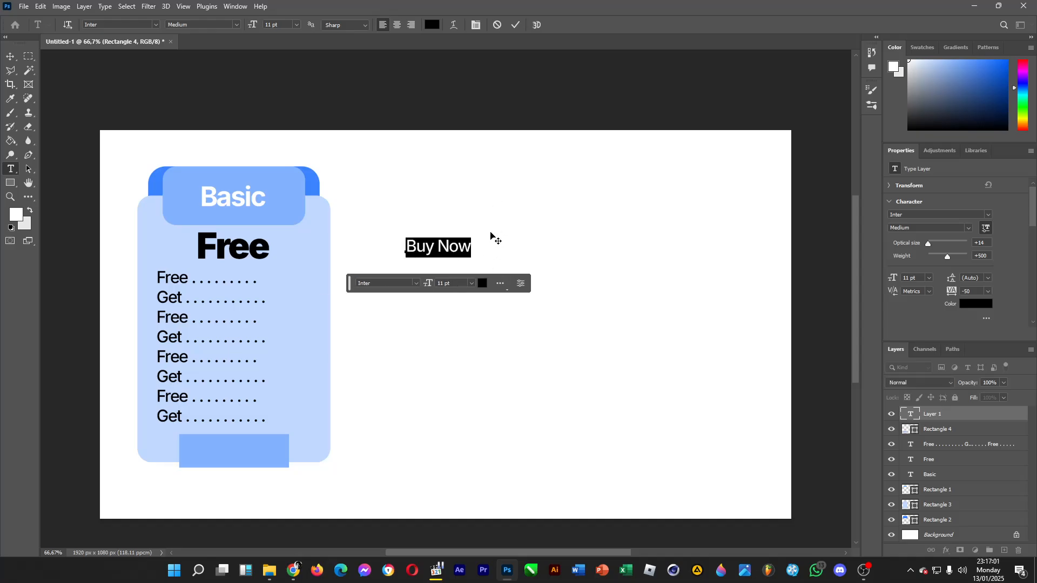
text(Get Now)
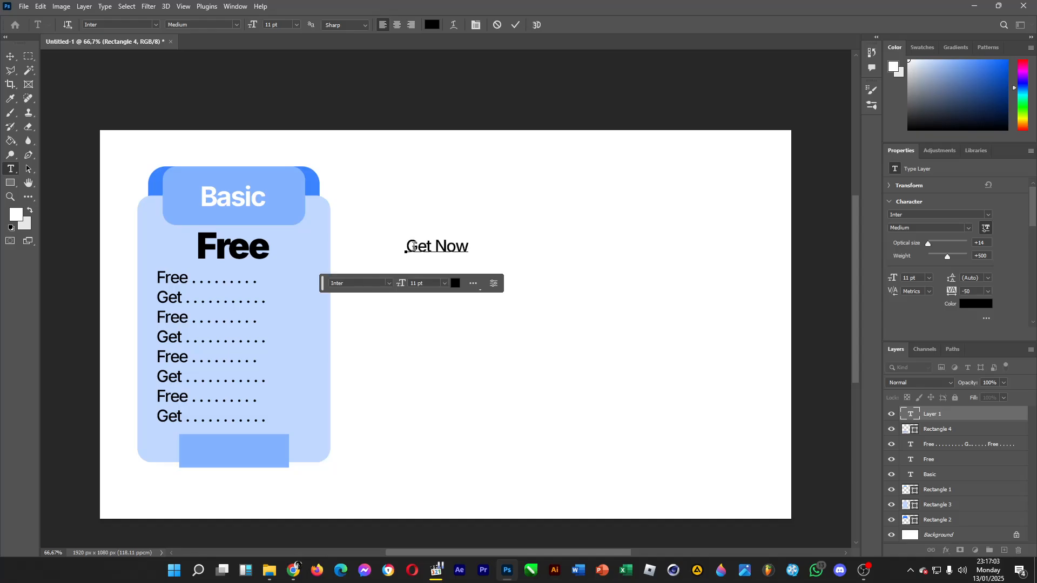
Set the "Get Now" text to 12 pt with centre alignment and place it in the middle of the blue button.
key(ctrl+a)
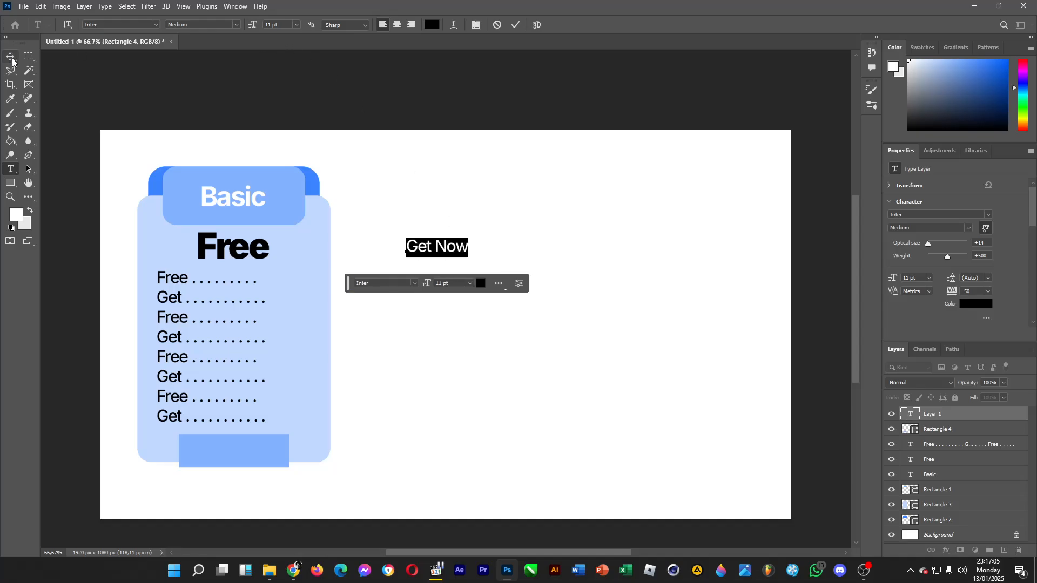
click(297, 25)
click(287, 89)
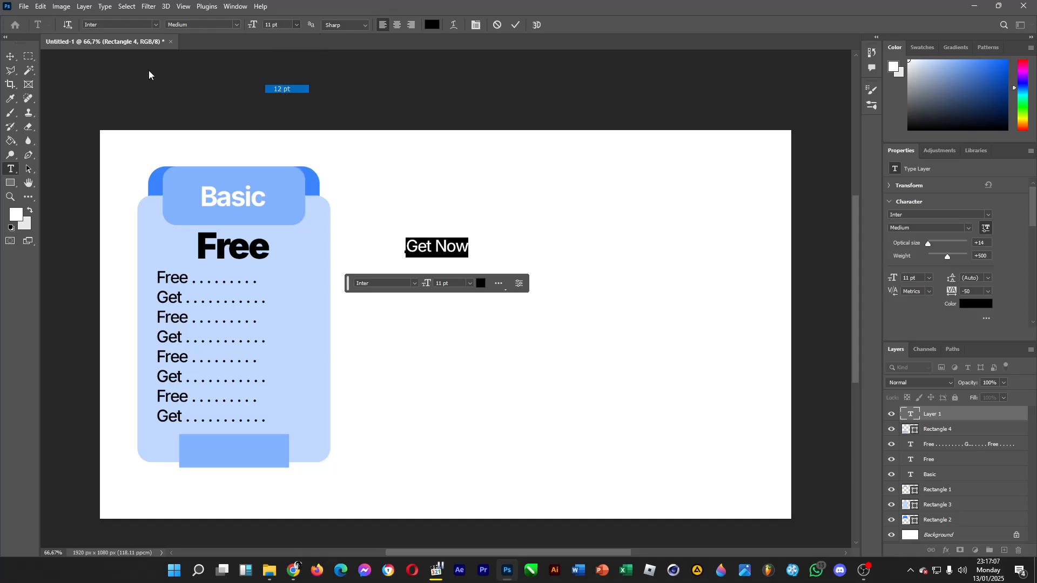
click(397, 25)
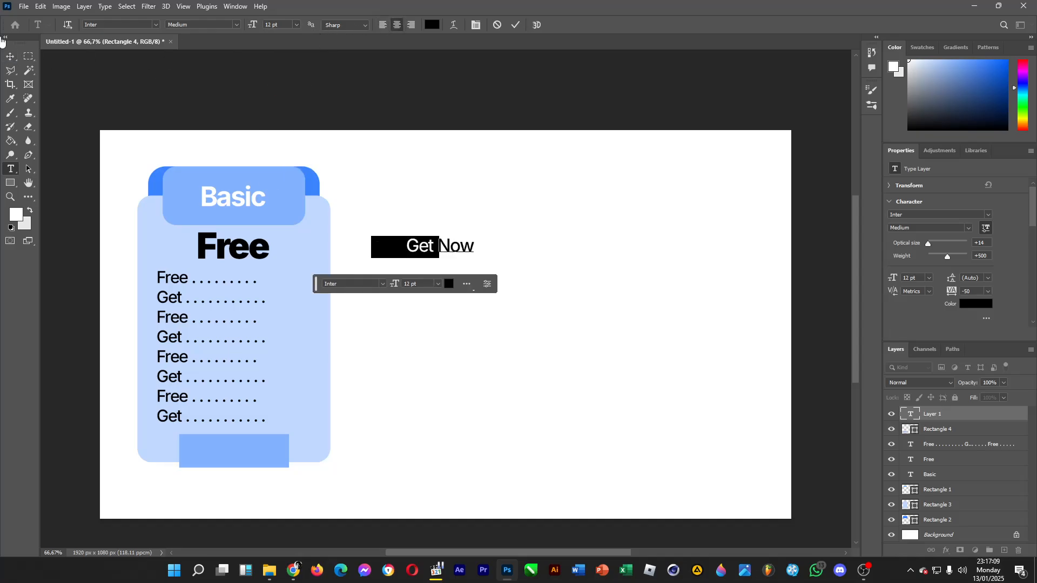
click(13, 57)
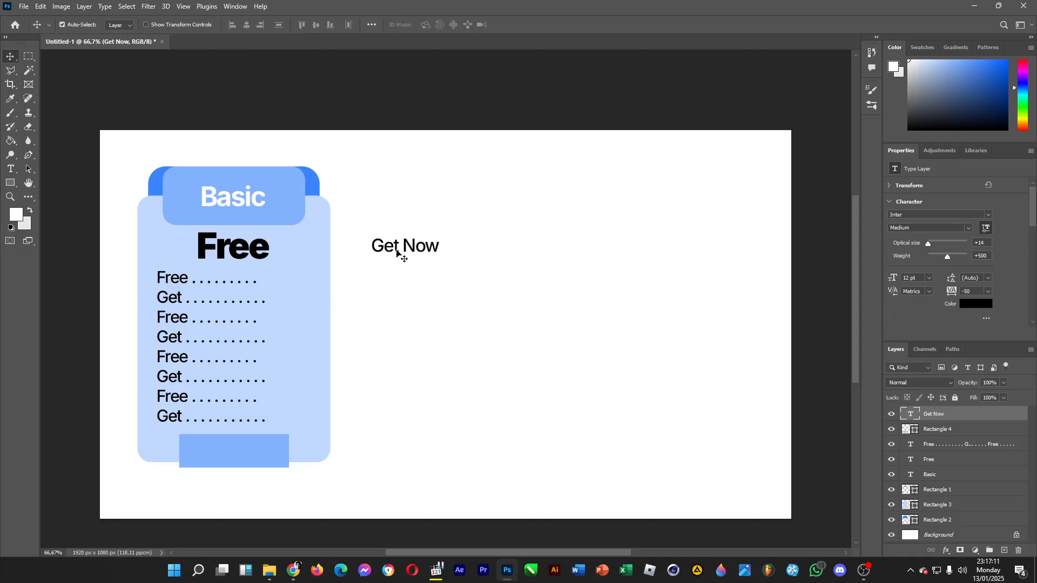
drag(398, 251, 228, 456)
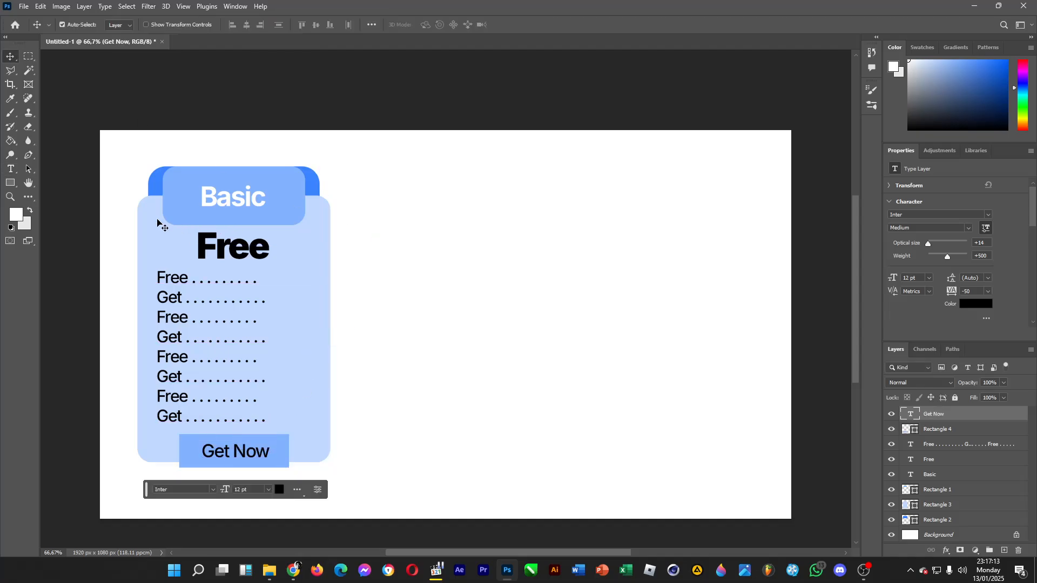
Change the colour of the "Get Now" text to white (#ffffff).
click(10, 169)
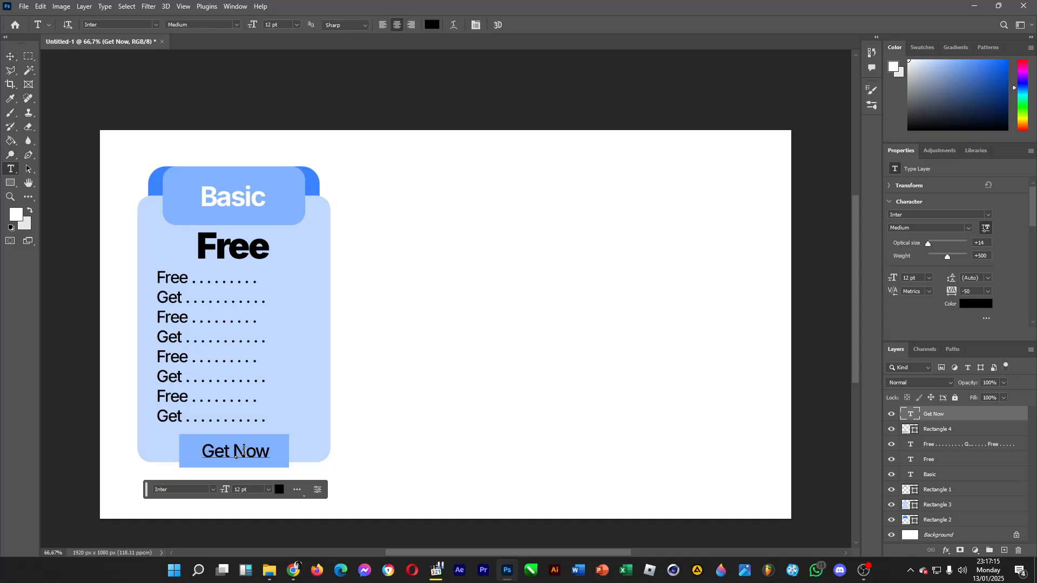
drag(203, 450, 268, 450)
click(432, 25)
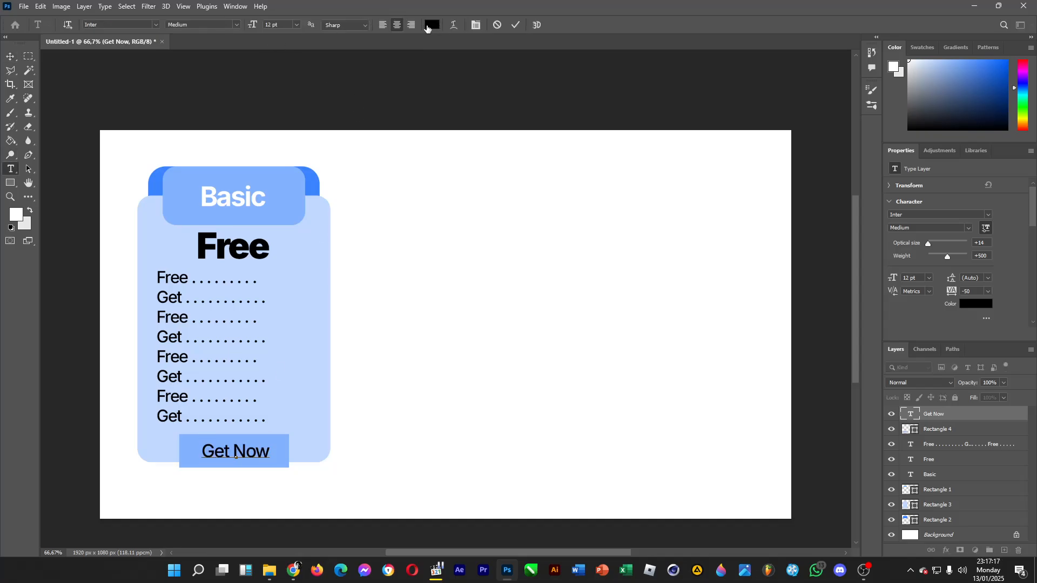
click(564, 299)
drag(564, 299, 500, 231)
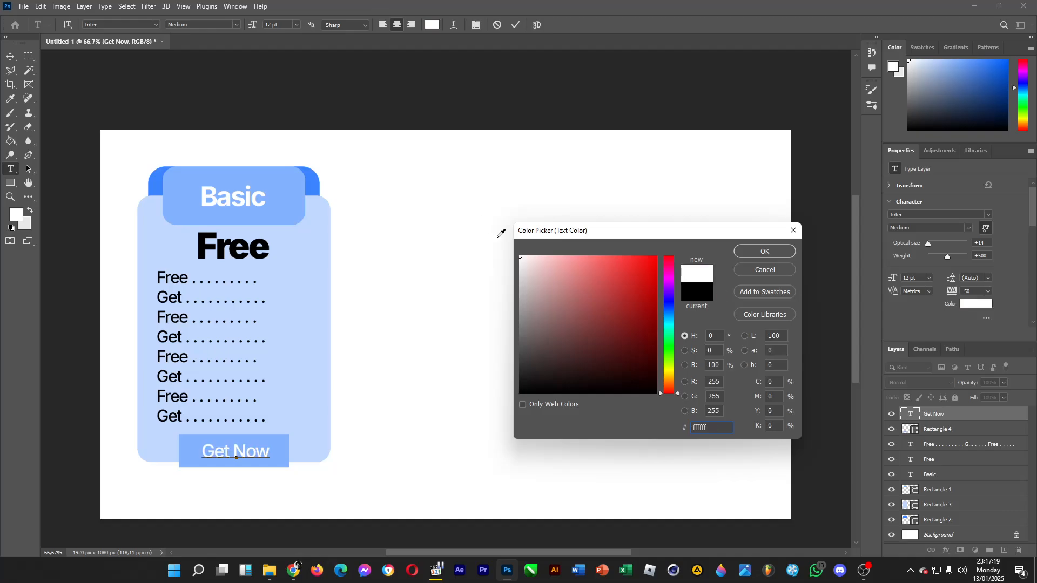
click(754, 254)
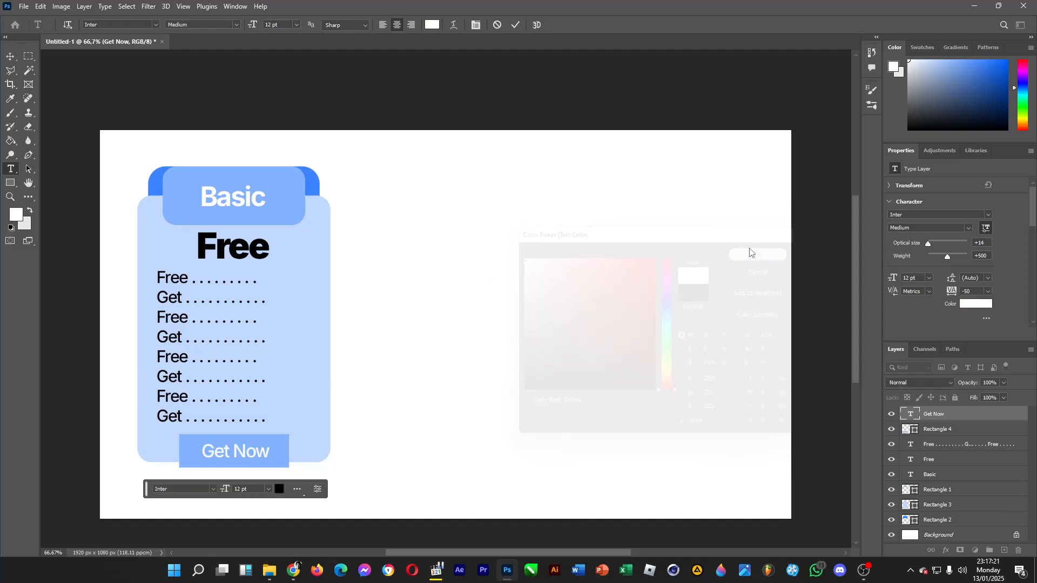
click(11, 58)
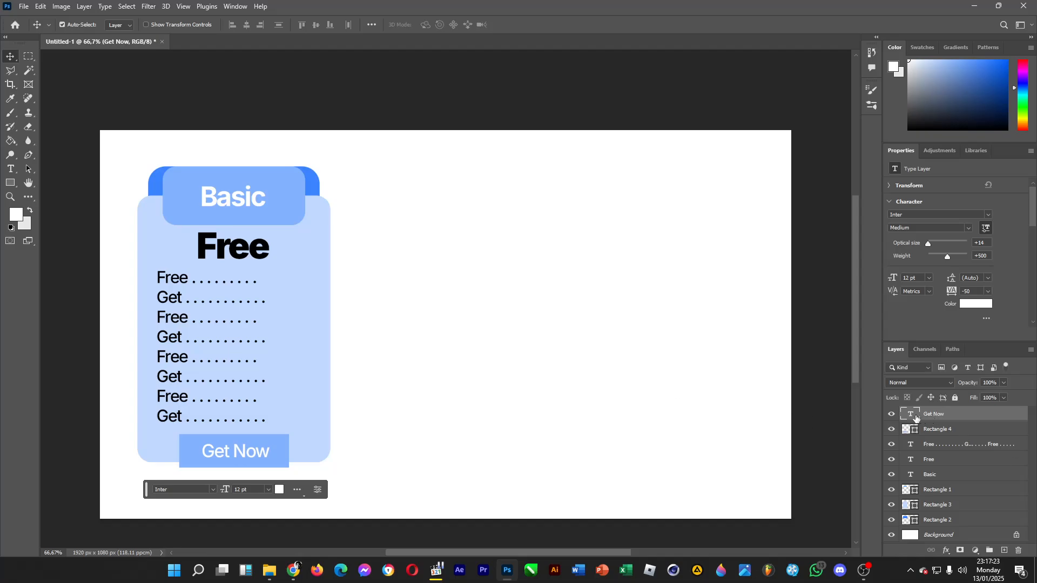
Group all of the card's text and rectangle layers together, leaving out the Background layer.
ctrl+click(942, 430)
ctrl+click(944, 445)
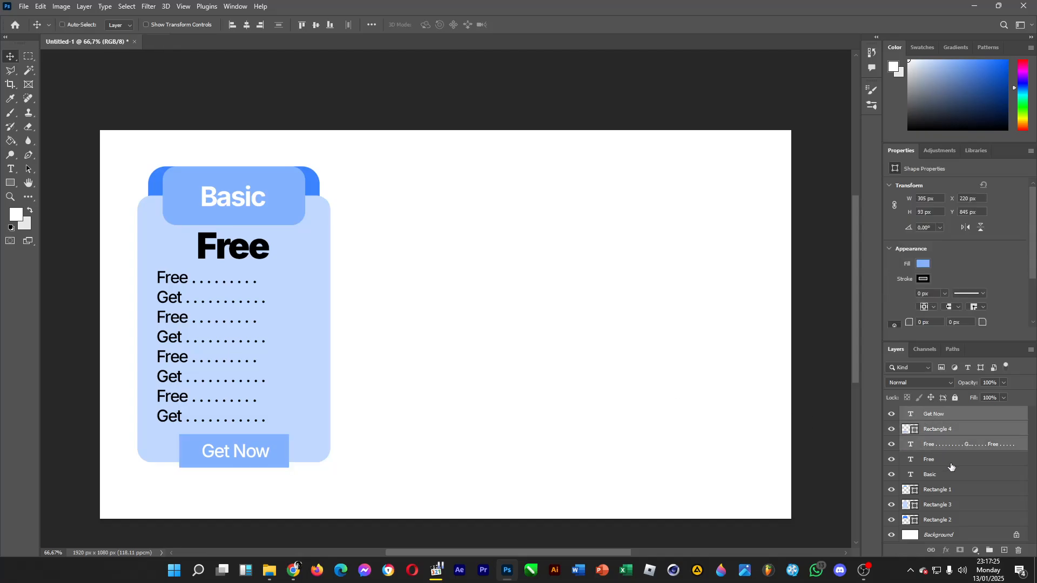
ctrl+click(949, 460)
ctrl+click(953, 475)
ctrl+click(953, 490)
ctrl+click(953, 506)
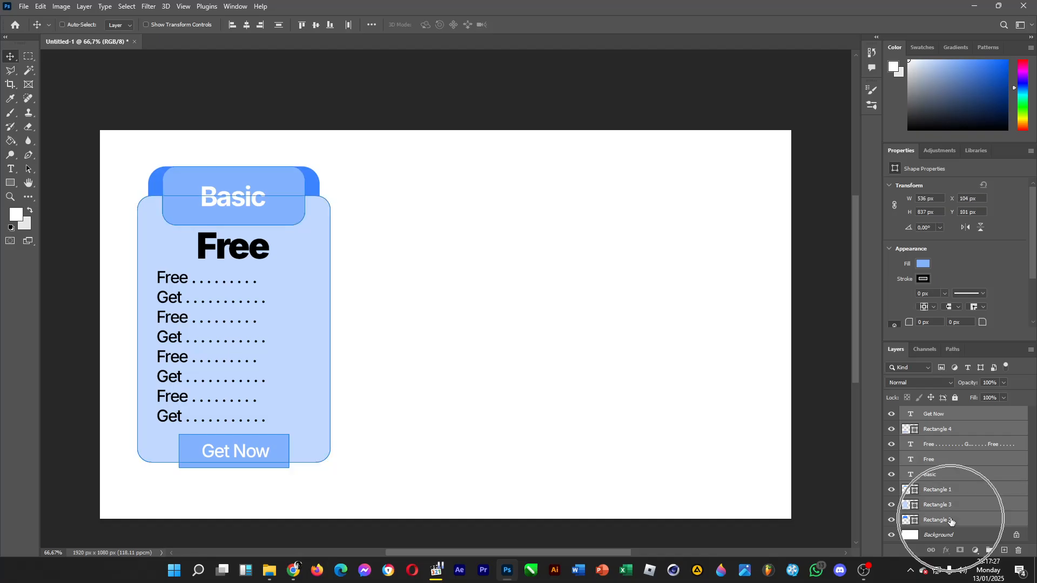
ctrl+click(953, 520)
key(ctrl+g)
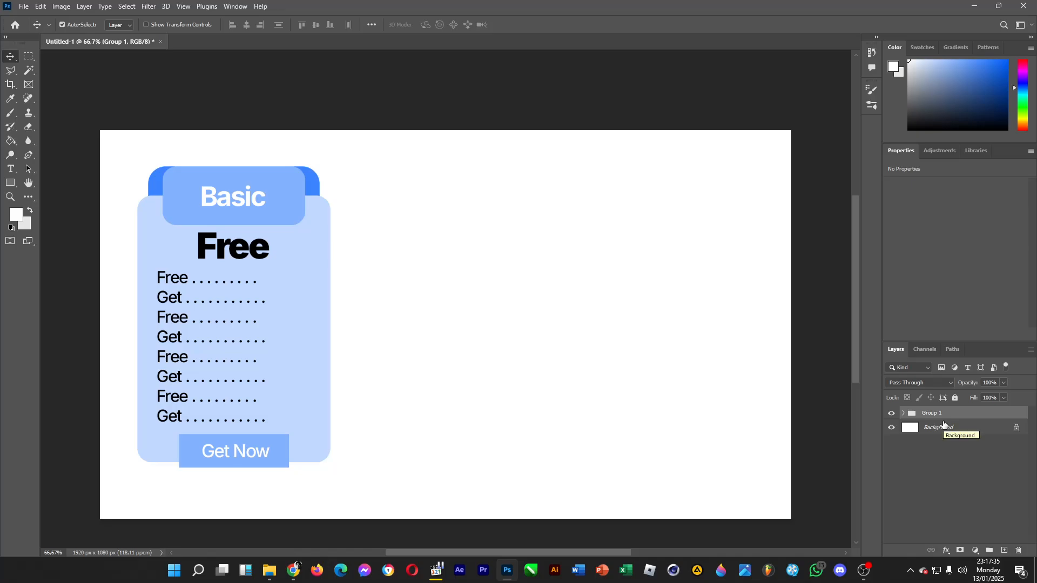
Duplicate the card group, place the copy level beside the original card, and select the copy's layers.
key(ctrl+c)
key(ctrl+v)
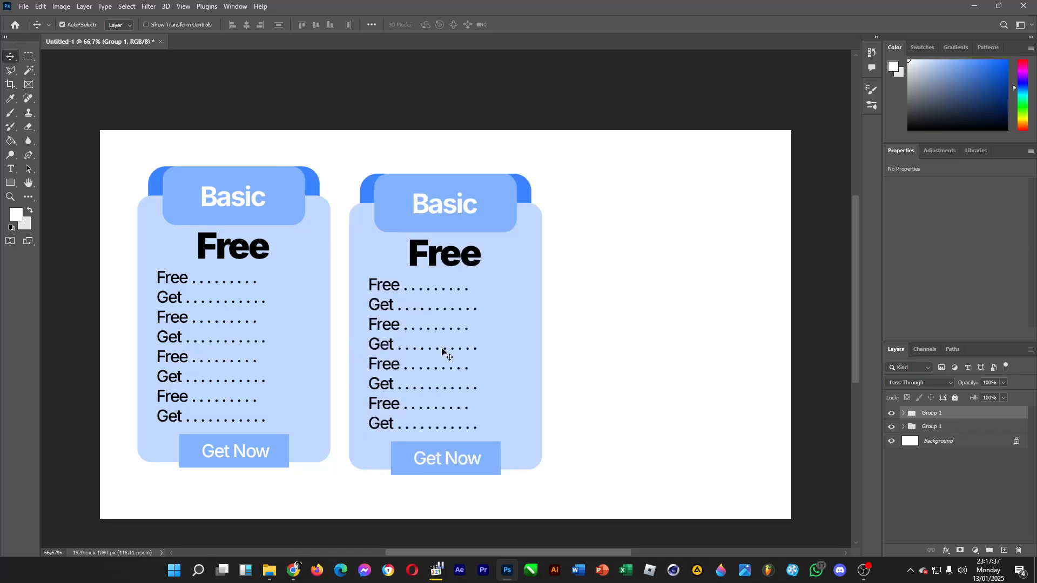
drag(441, 349, 443, 337)
key(ctrl+z)
drag(630, 161, 361, 451)
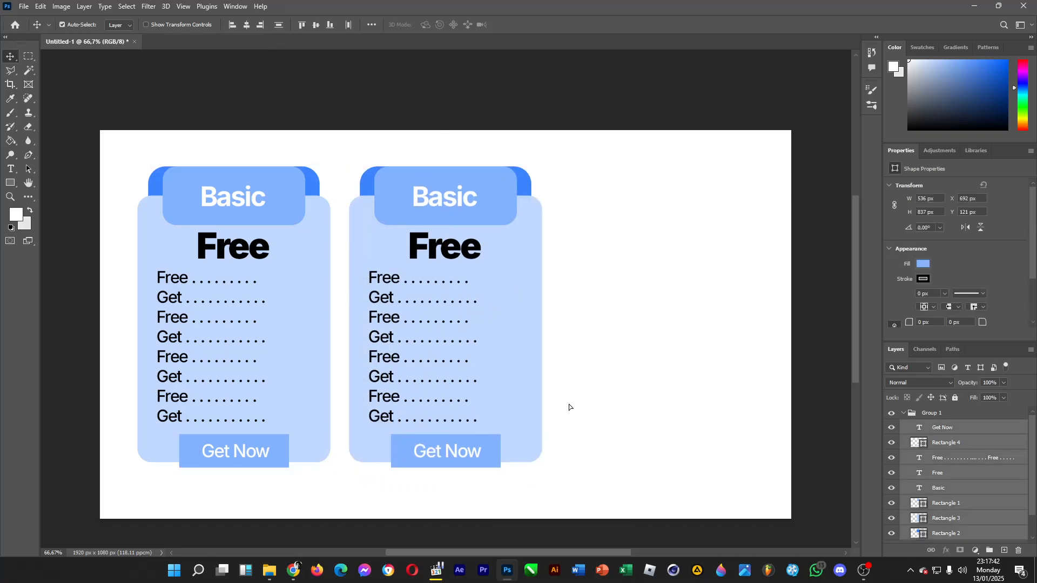
Replace the second card's heading "Basic" with "Advanced".
click(11, 169)
double_click(422, 194)
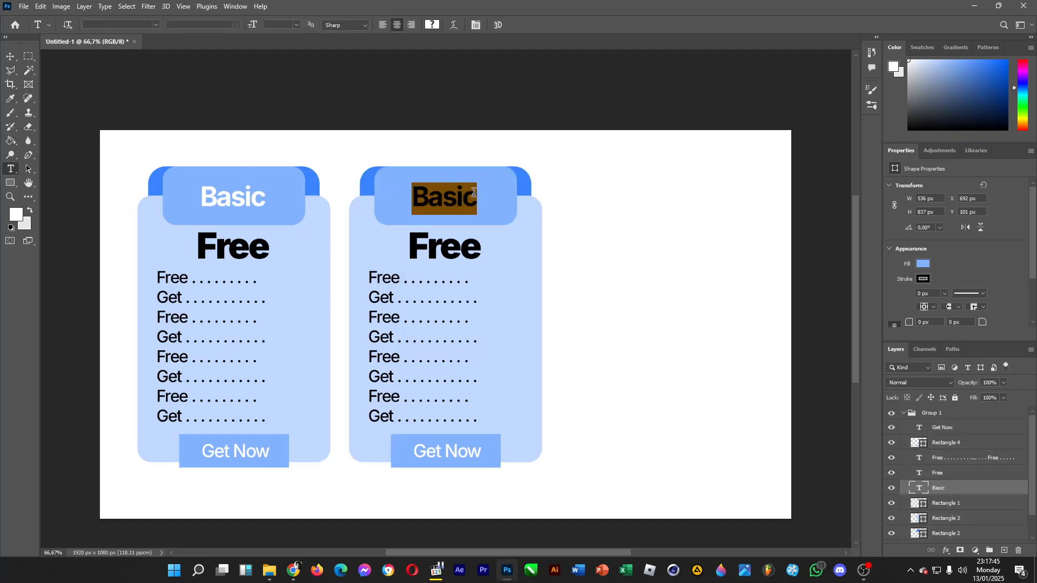
click(462, 194)
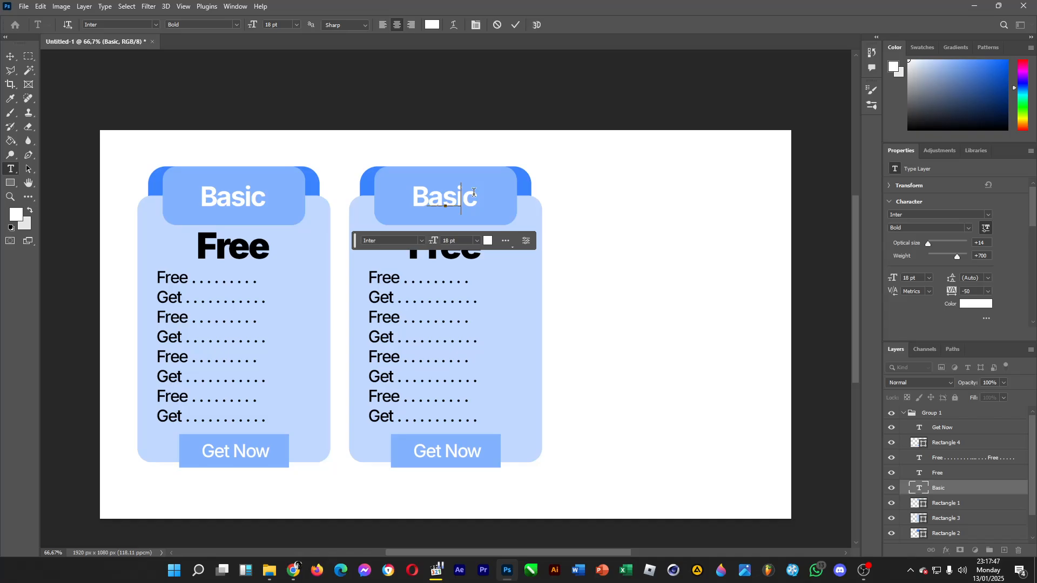
key(ctrl+a)
text(Ada)
key(BackSpace)
text(vanced)
Replace the "Free" price on the Advanced card with "19.99".
click(12, 56)
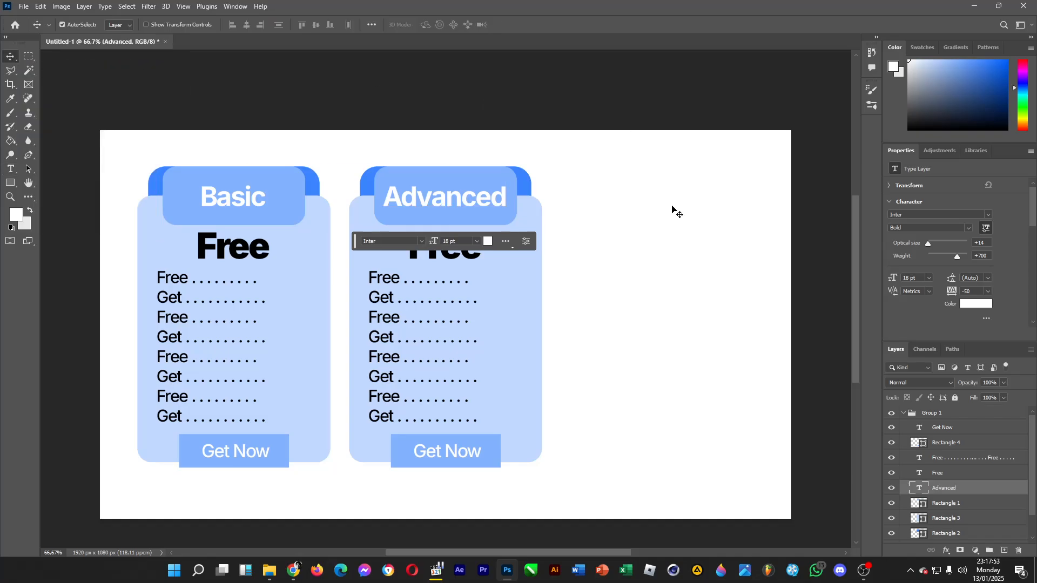
click(10, 155)
click(10, 168)
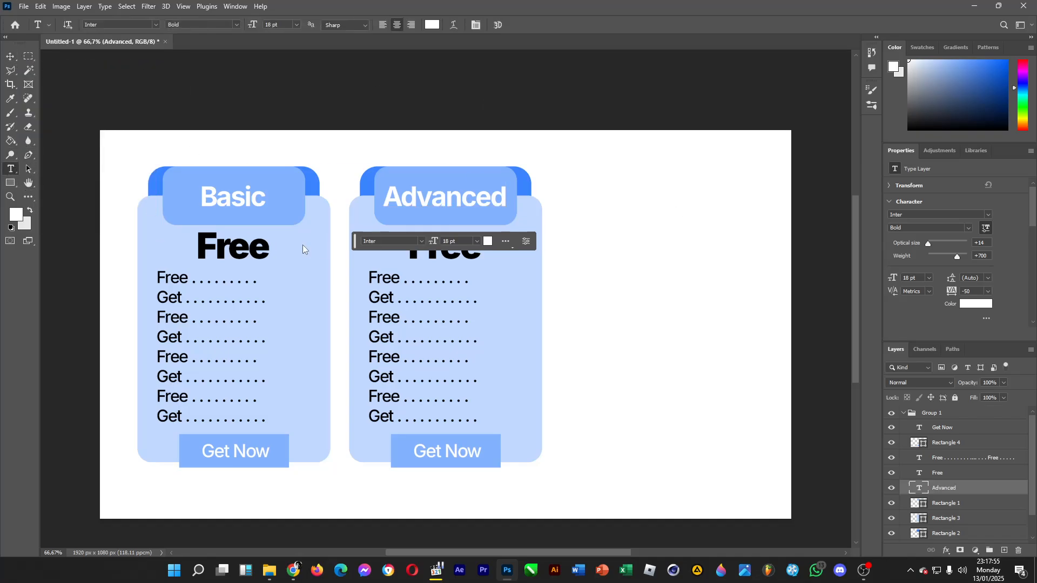
double_click(412, 251)
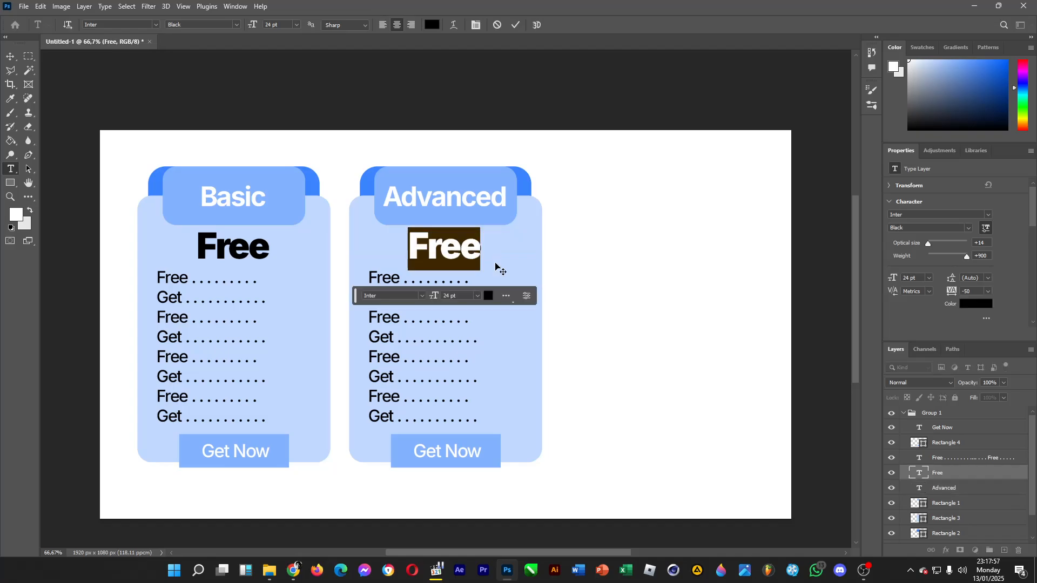
text(19.99)
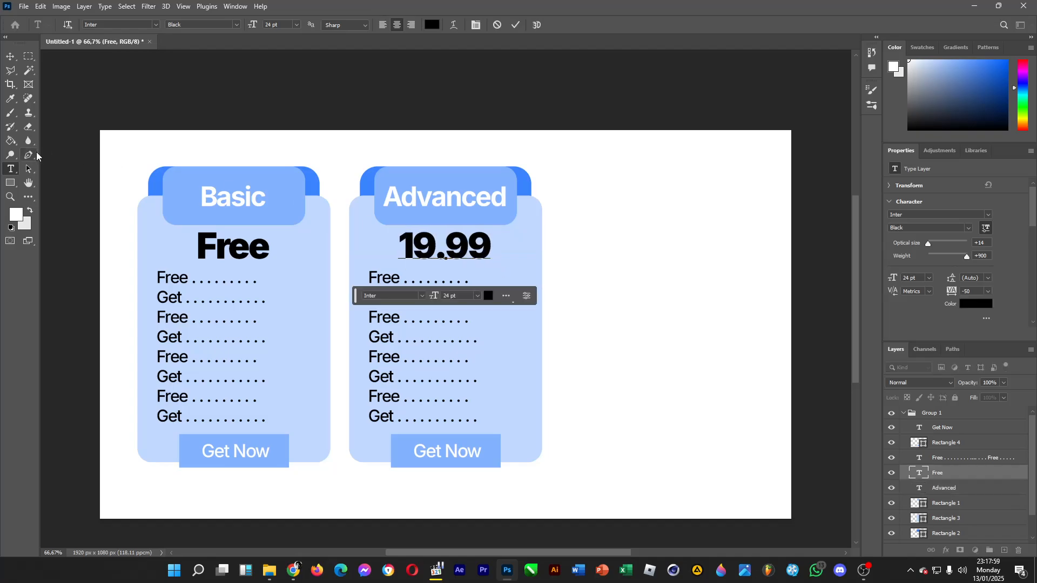
click(11, 56)
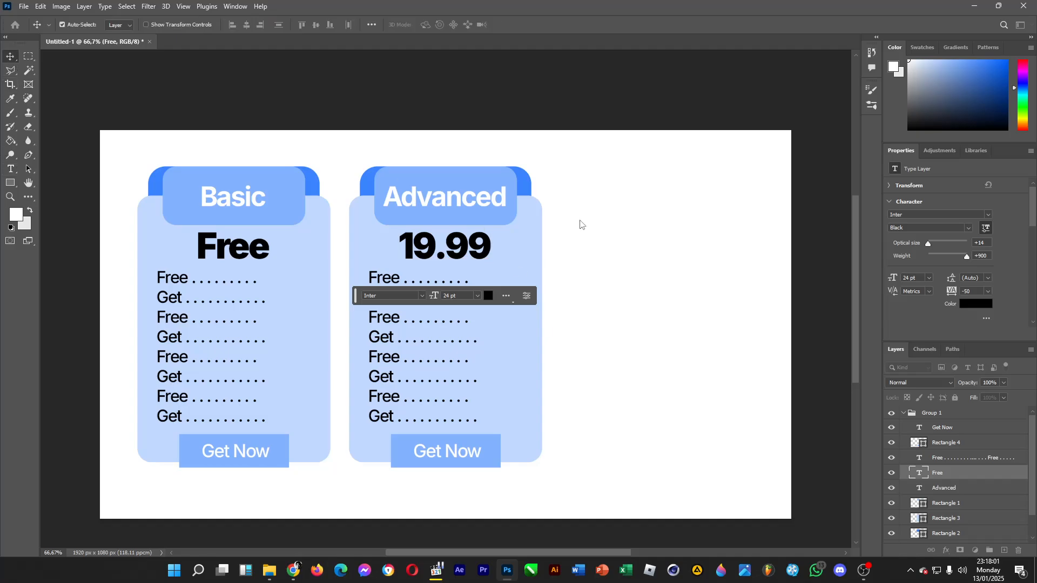
Duplicate the Advanced card's feature list text and place the copy over the card's outer edge.
click(981, 462)
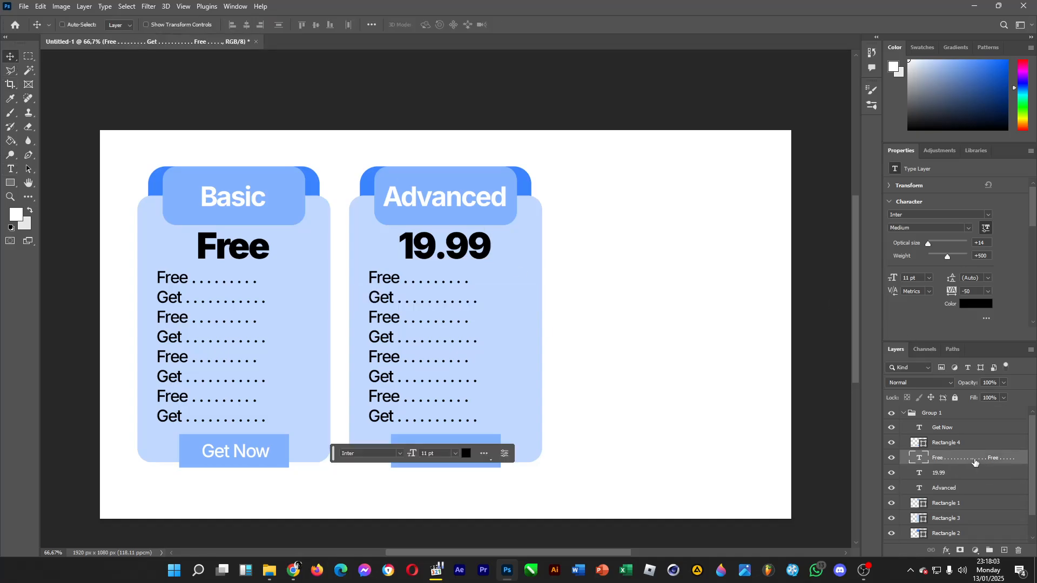
drag(385, 359, 548, 381)
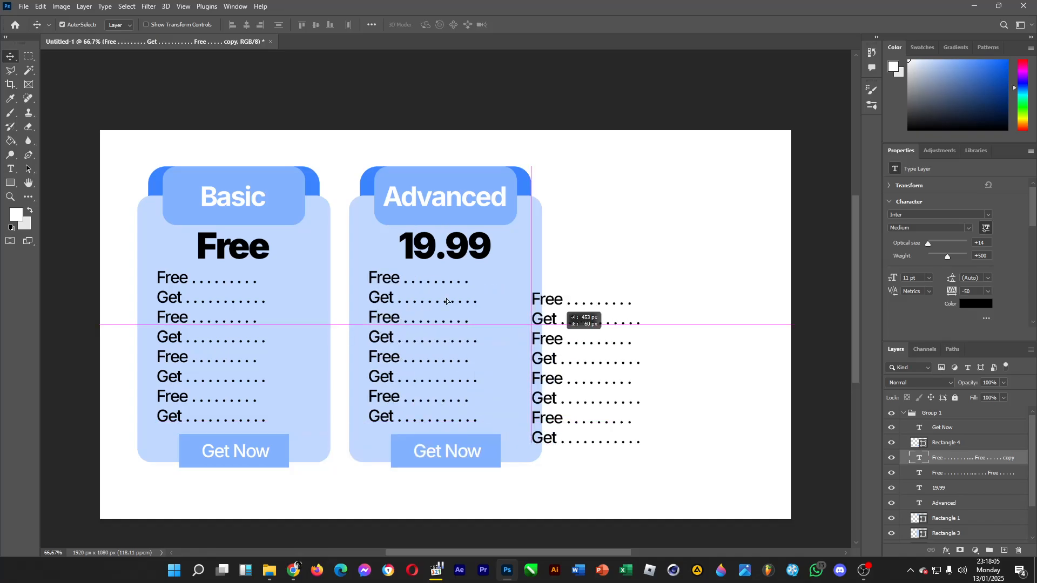
click(8, 170)
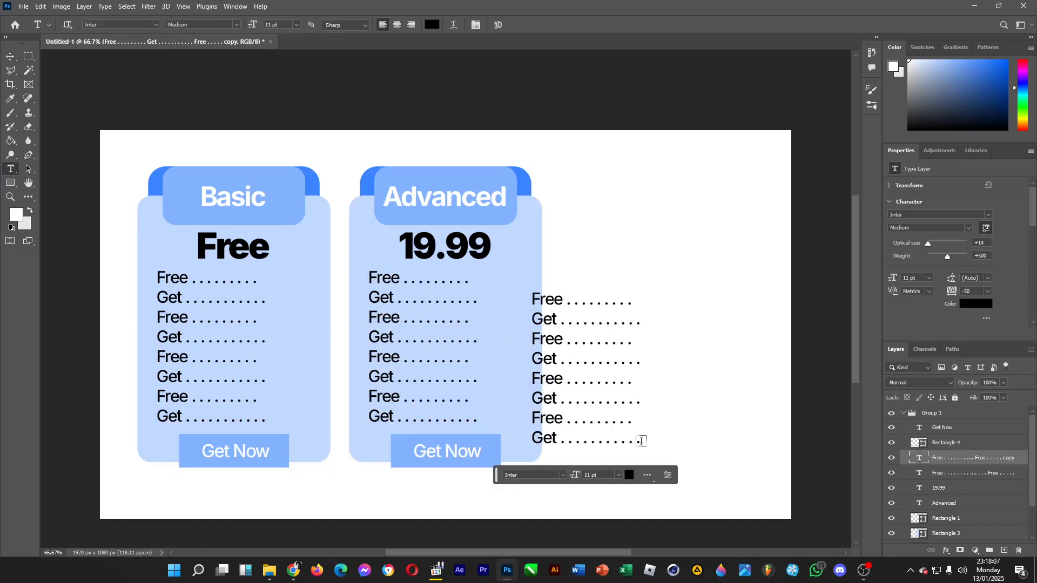
drag(641, 441, 563, 335)
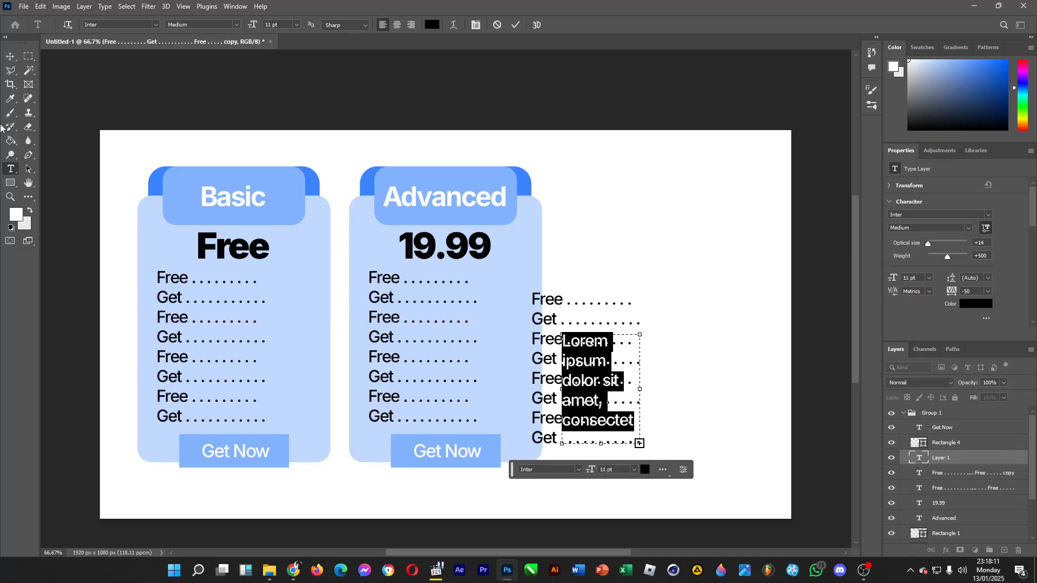
key(Escape)
click(10, 56)
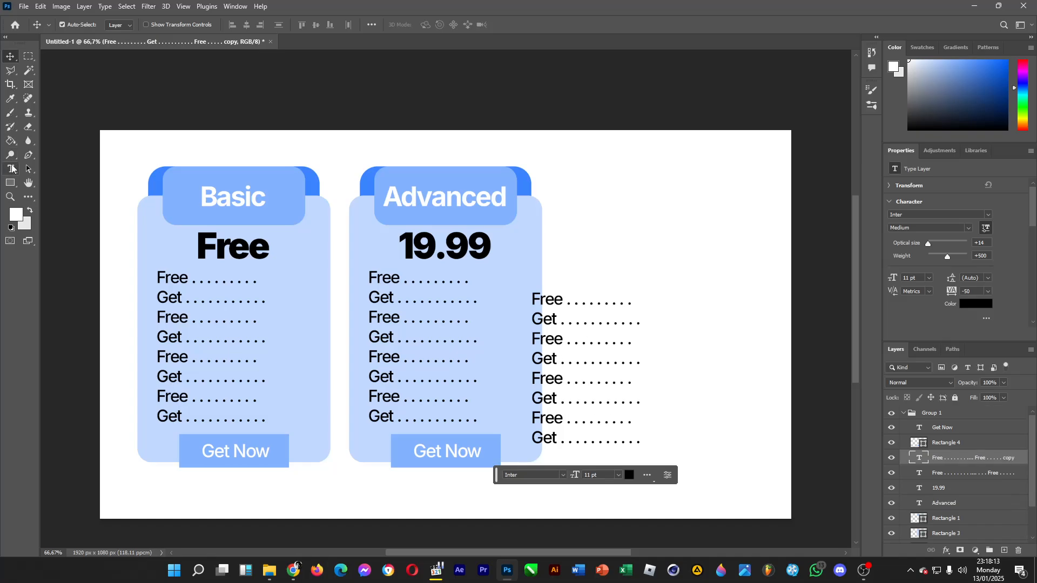
Replace the duplicated feature list text with "$" and place it just before the upper part of the 19.99 price.
click(11, 169)
drag(534, 300, 645, 439)
text($)
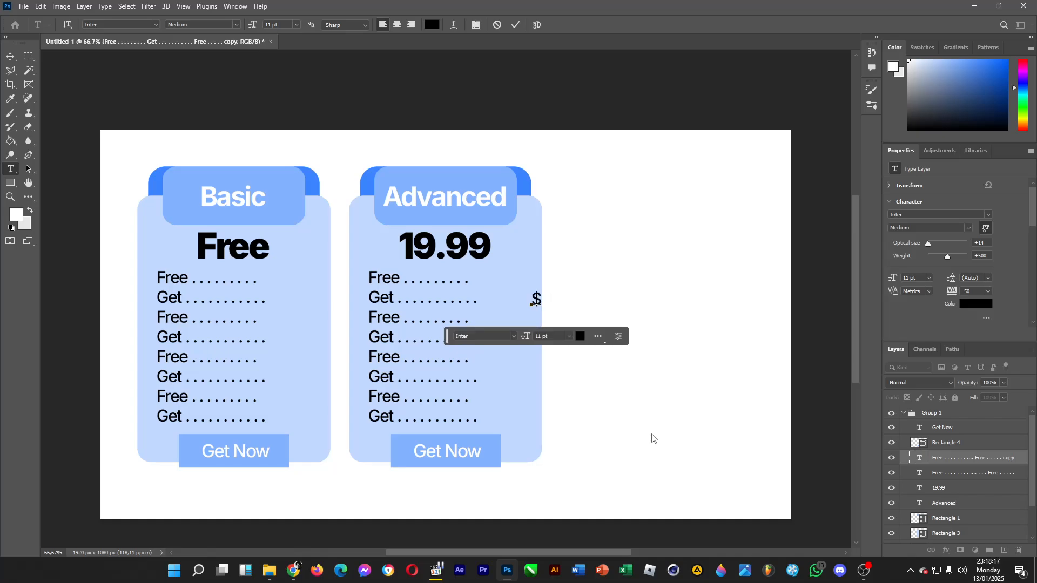
click(10, 56)
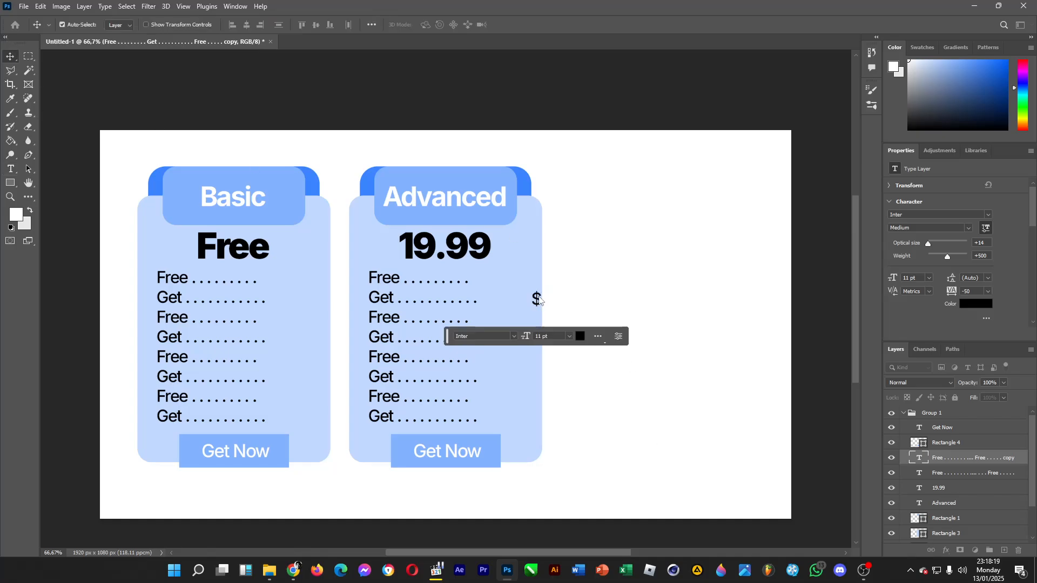
drag(536, 300, 391, 240)
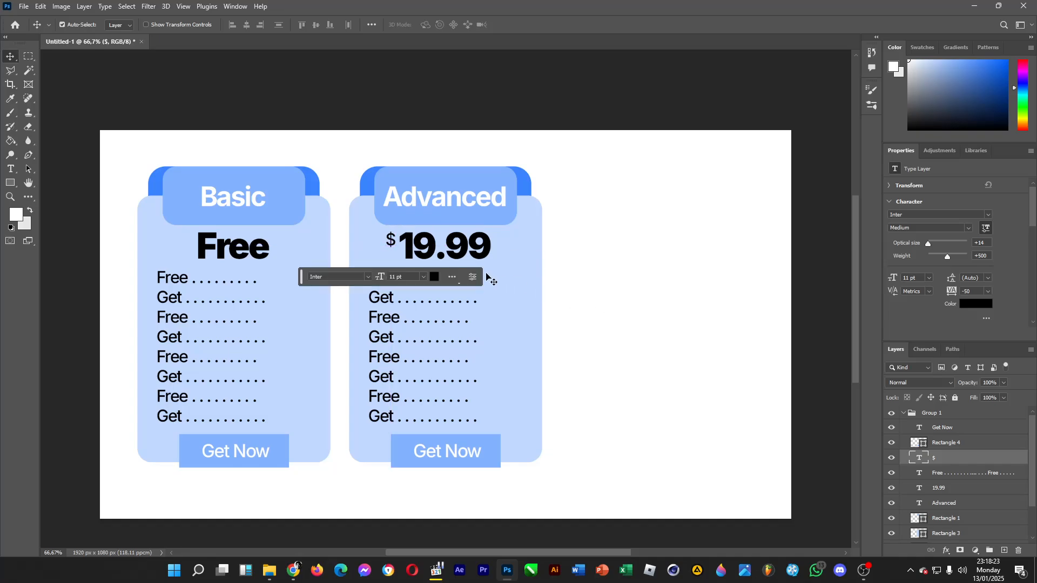
key(ctrl+g)
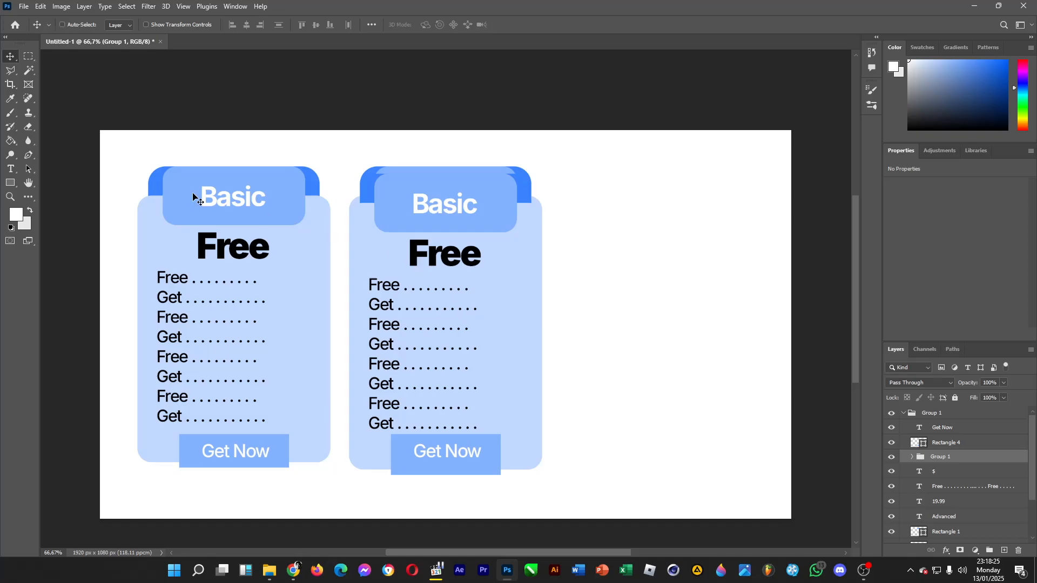
key(Delete)
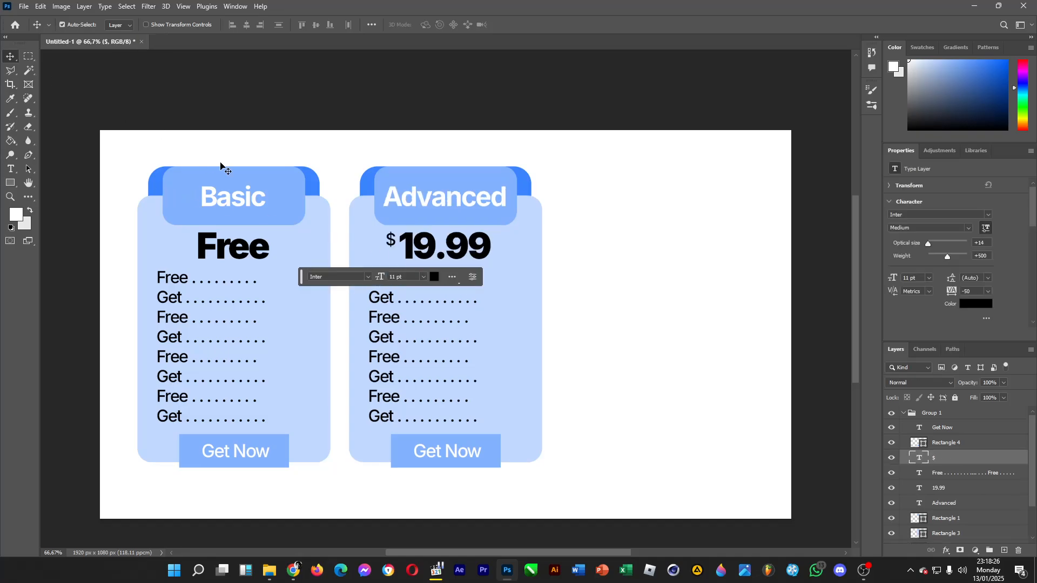
click(12, 168)
click(9, 57)
Duplicate the "$" sign, change the copy to "/mo", and place it directly after the 19.99 price near its baseline.
drag(390, 239, 503, 253)
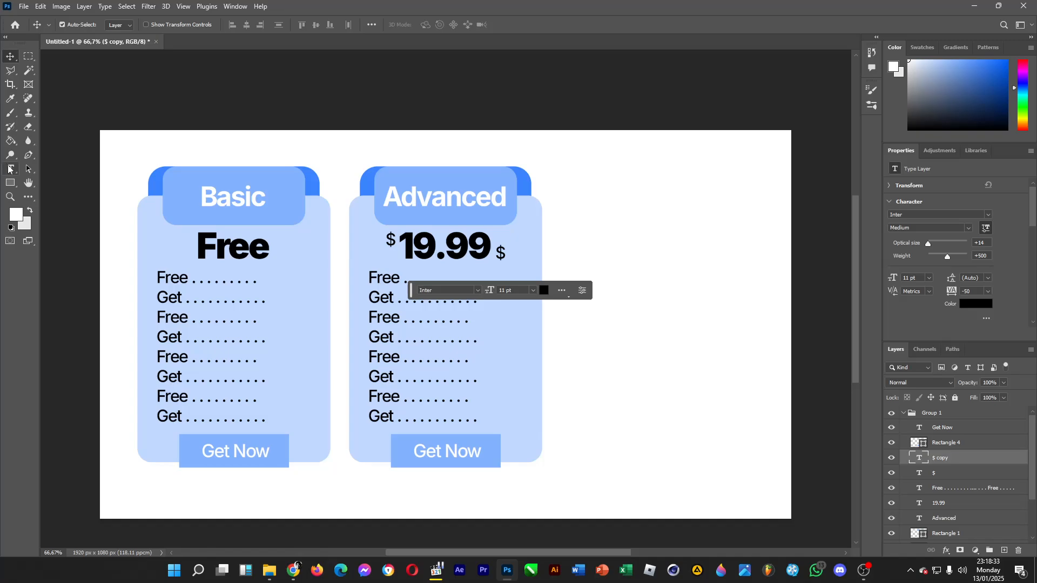
click(10, 169)
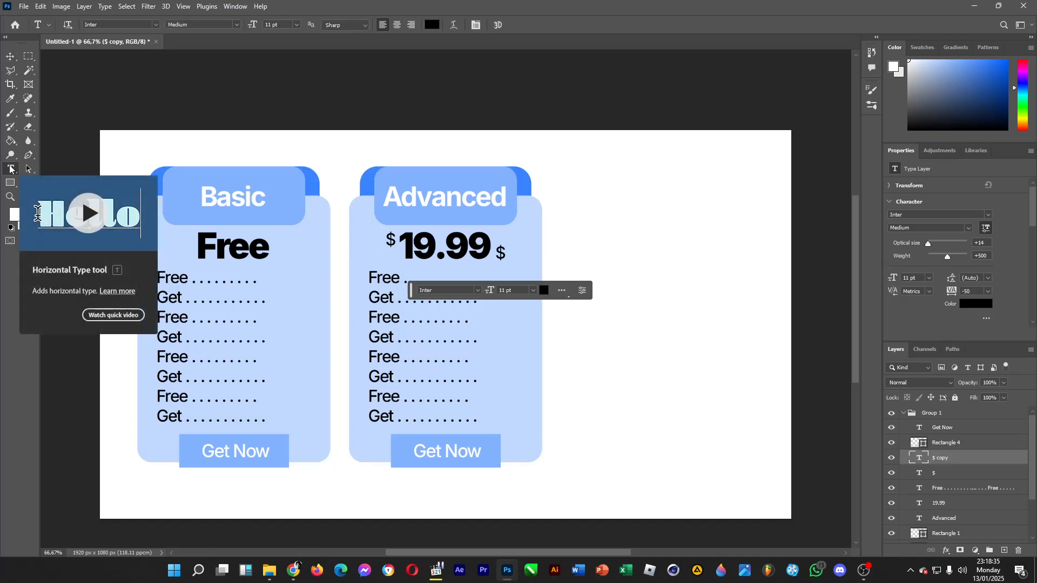
double_click(501, 254)
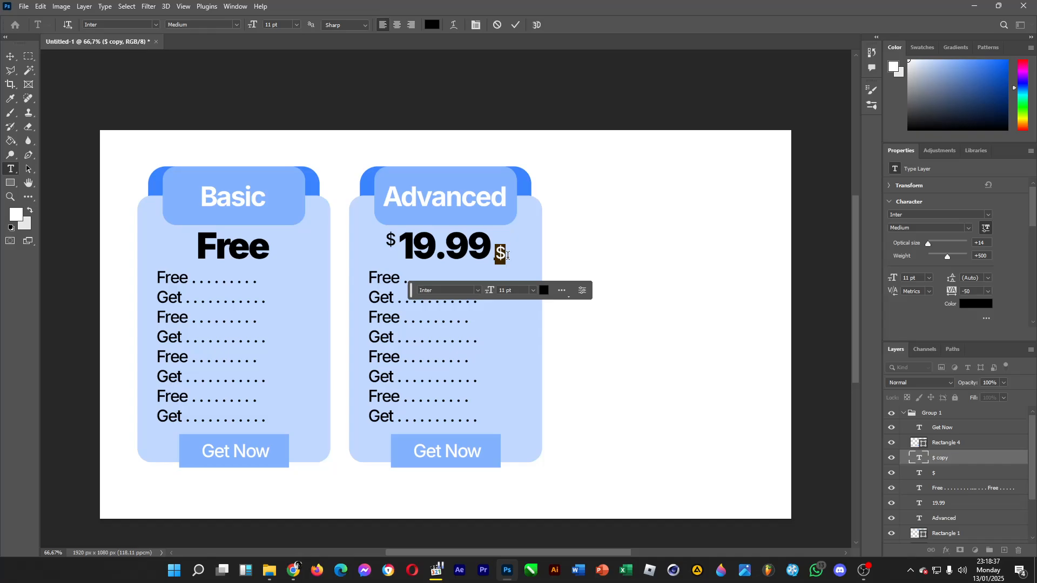
text(/mo)
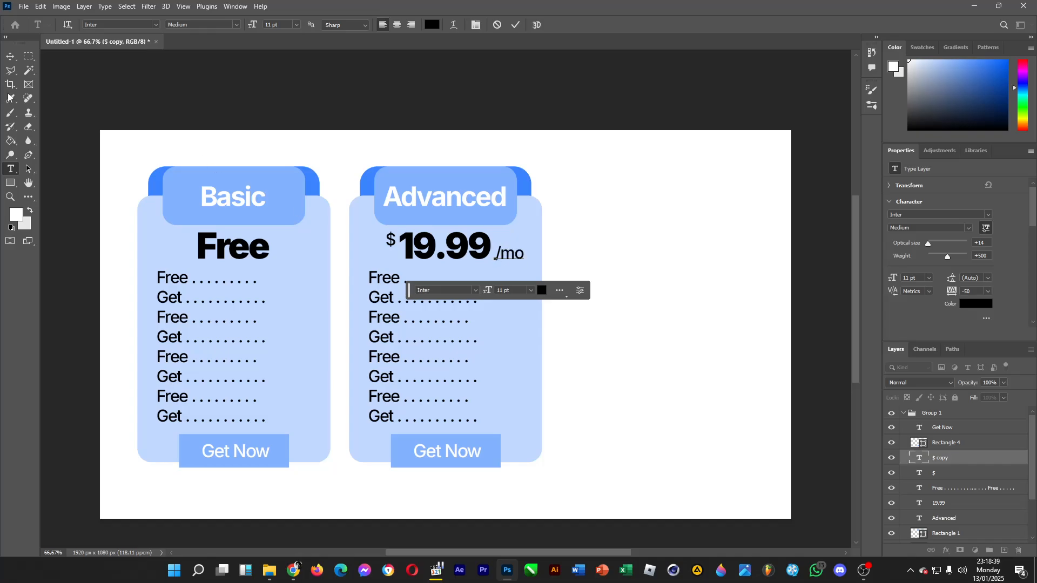
click(9, 61)
drag(515, 257, 510, 255)
Change the Advanced card's button label to "Buy Now".
key(t)
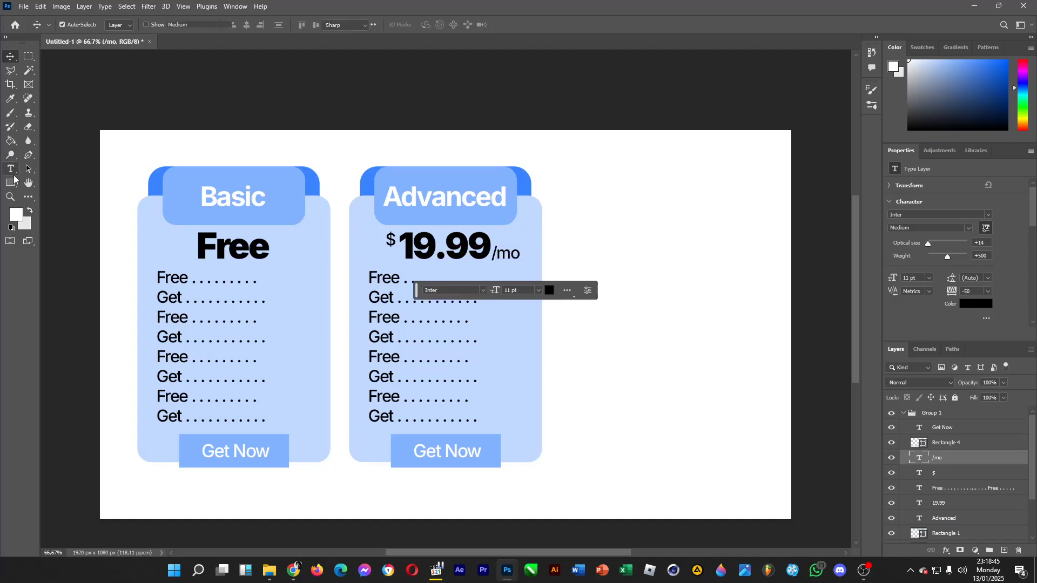
double_click(421, 462)
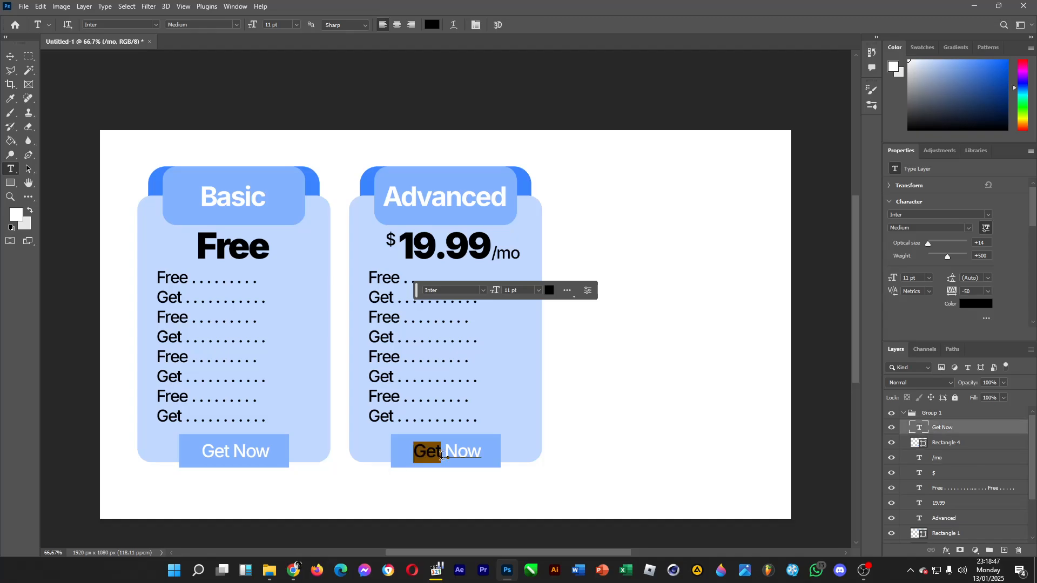
text(Buy)
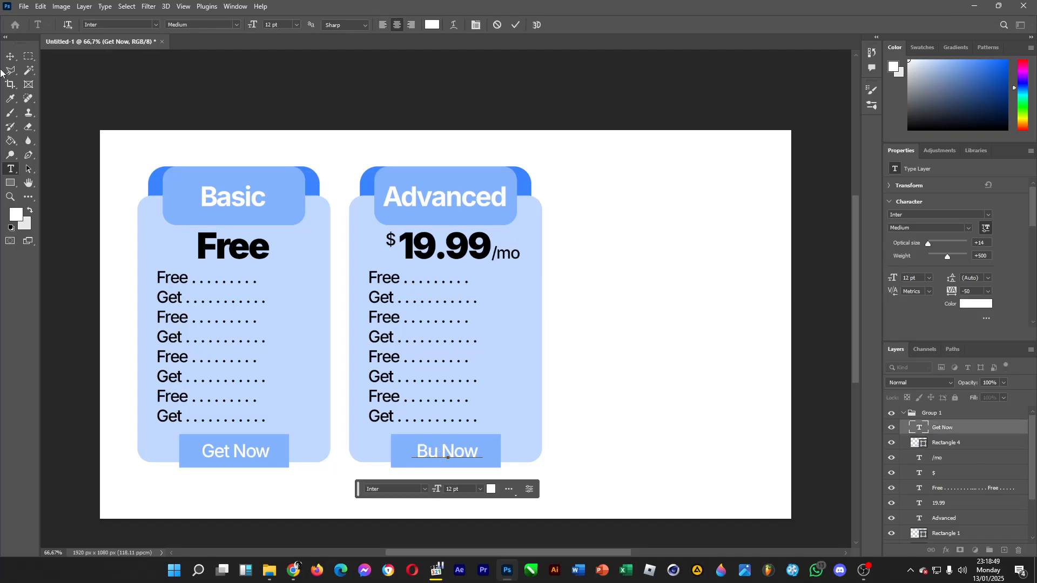
key(ctrl+Return)
key(v)
Try to duplicate the Advanced card group and move the copy beside it.
click(904, 414)
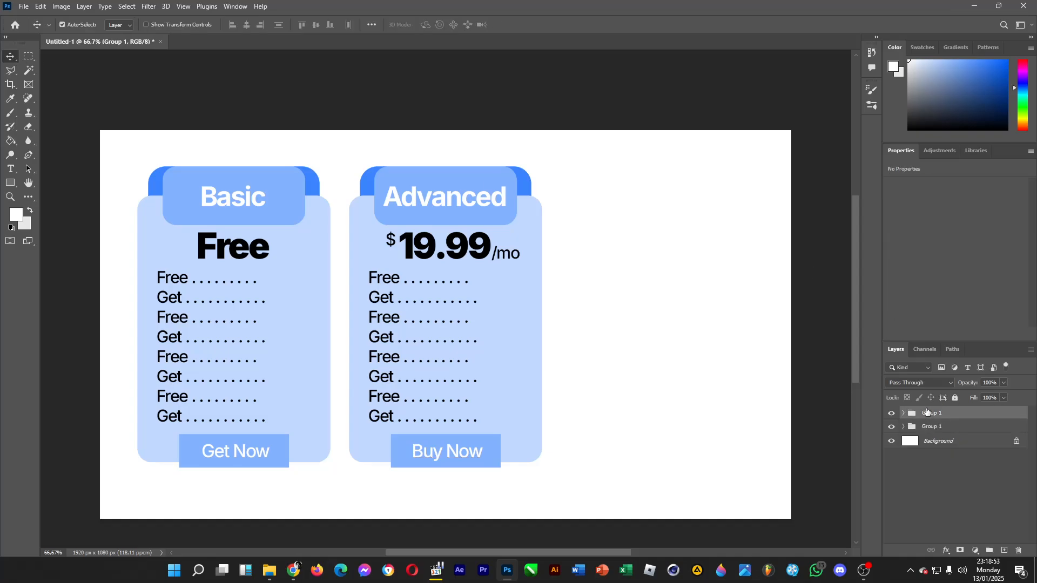
key(ctrl+c)
key(ctrl+v)
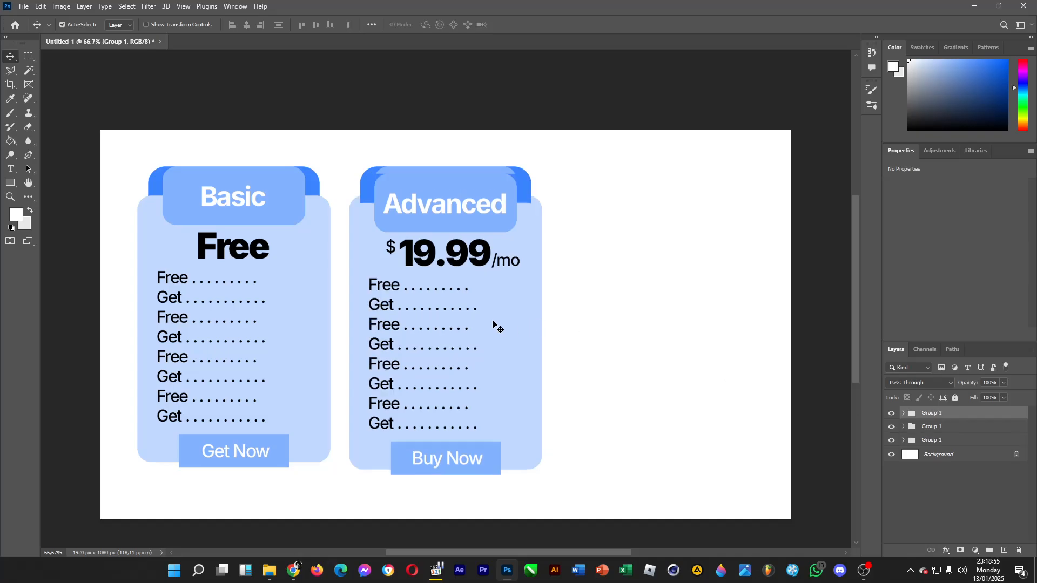
drag(493, 324, 590, 316)
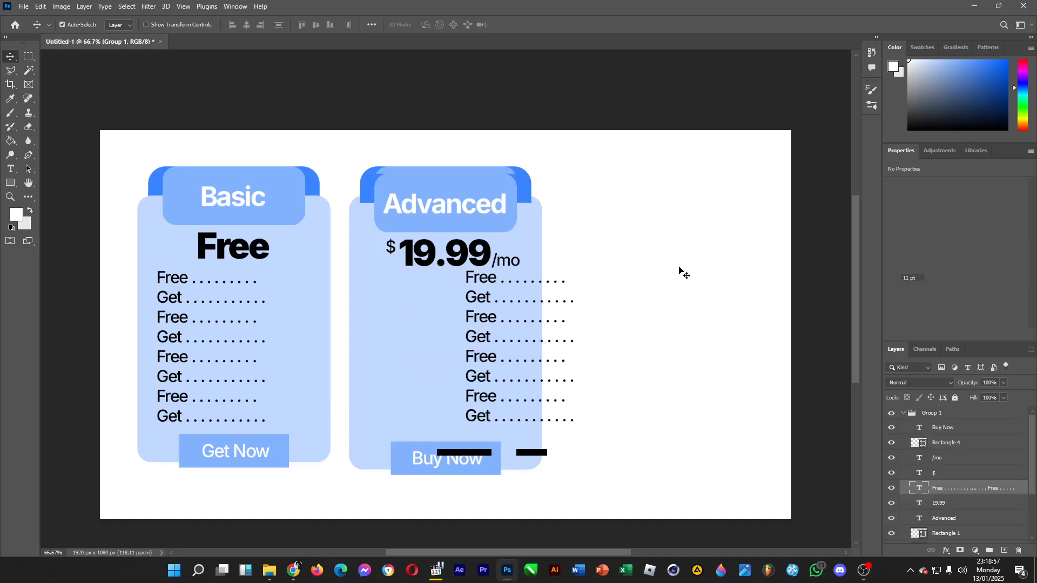
key(ctrl+z)
key(ctrl+z)
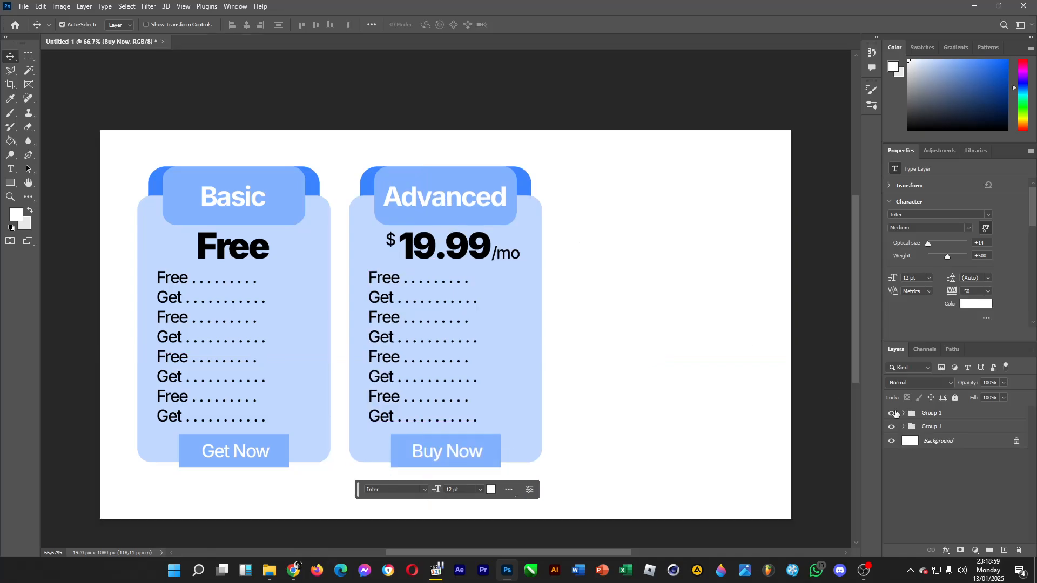
Toggle the visibility of the two card groups to examine which card each one contains.
click(892, 414)
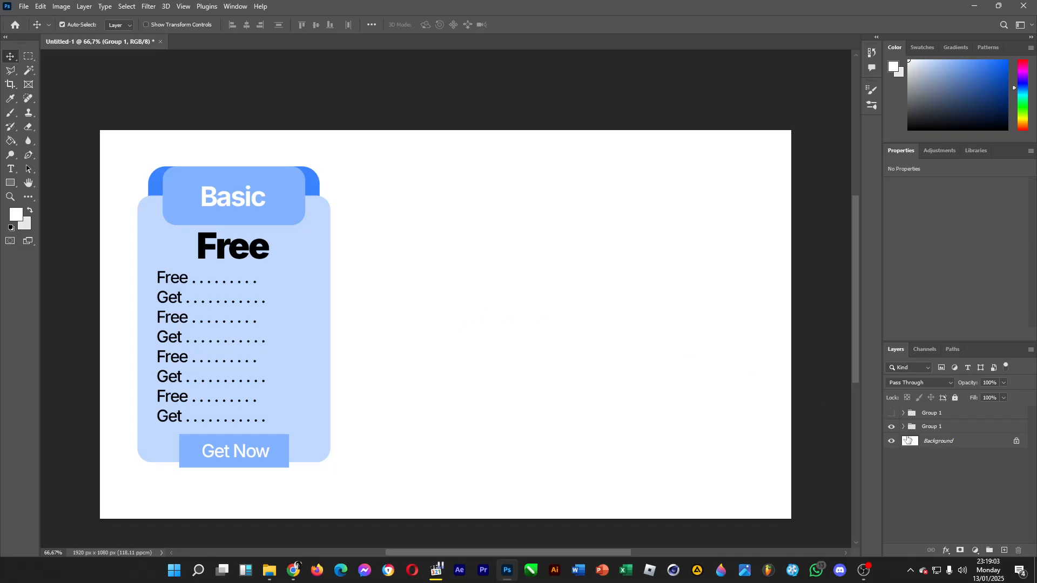
click(936, 427)
click(929, 416)
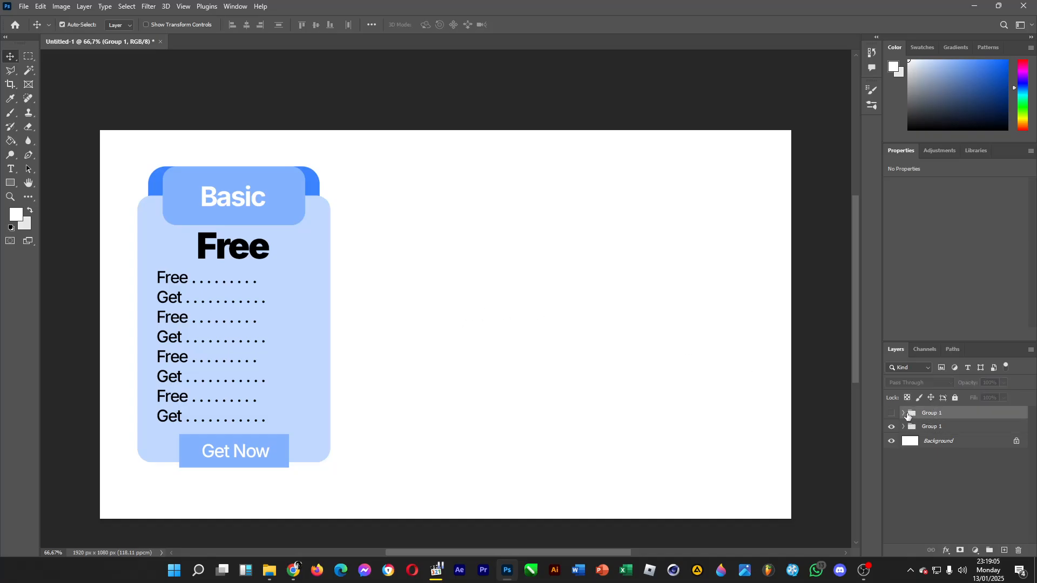
click(892, 413)
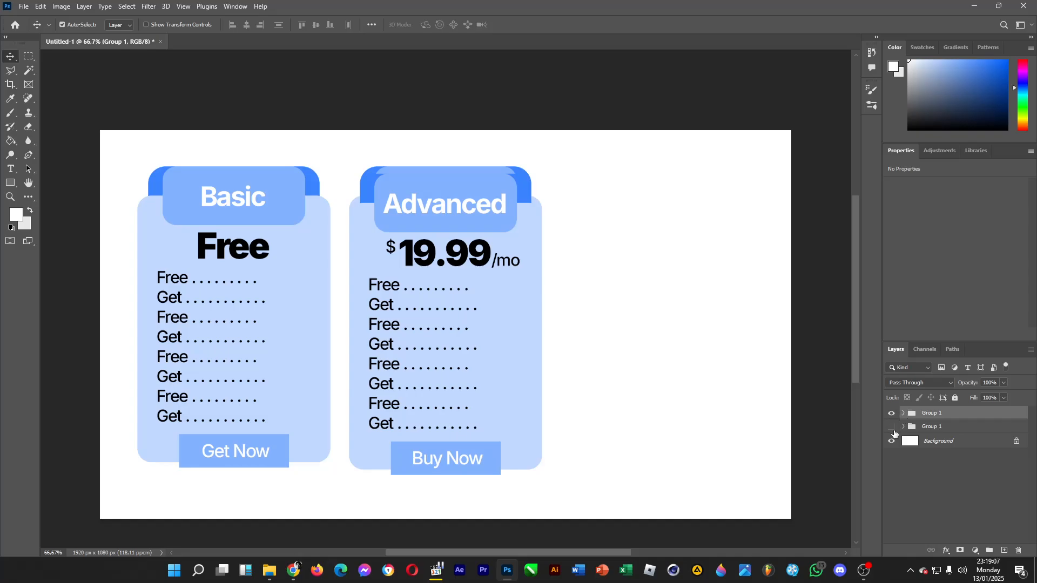
click(892, 428)
click(892, 414)
Try again to place a pasted copy of the Advanced card group in the empty area beside it.
key(ctrl+z)
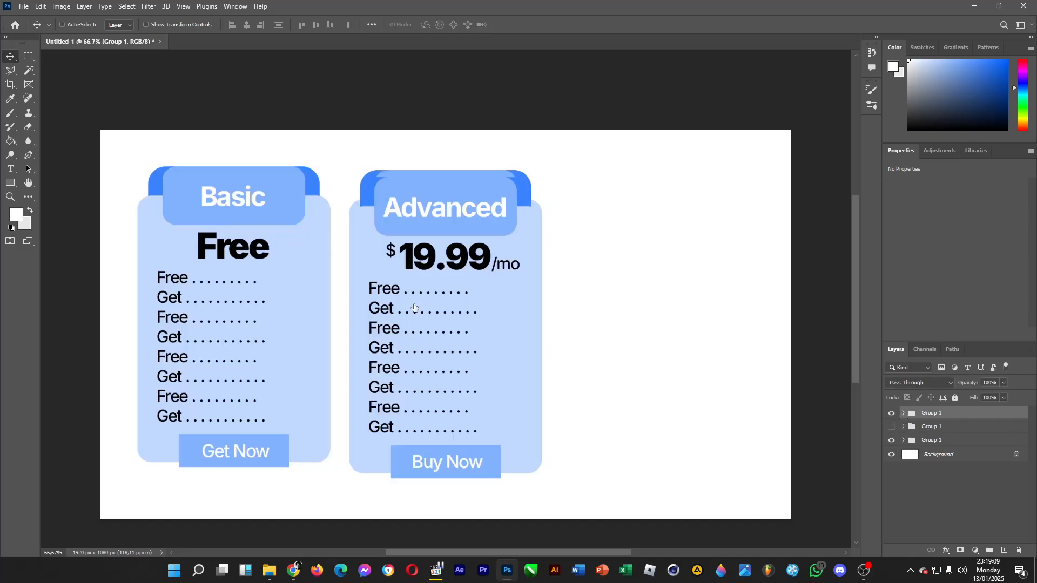
drag(482, 337, 585, 326)
key(ctrl+z)
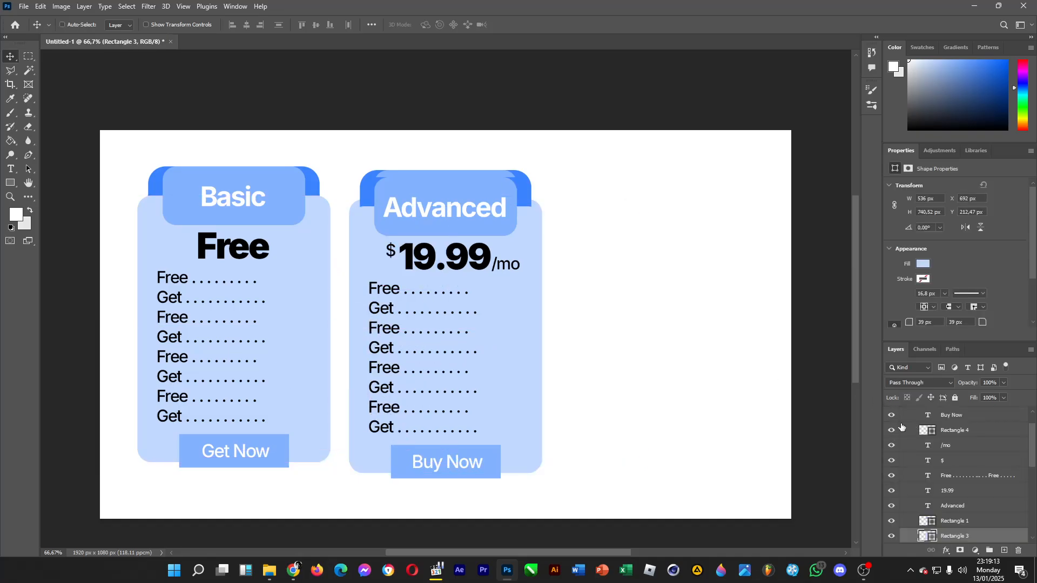
click(963, 506)
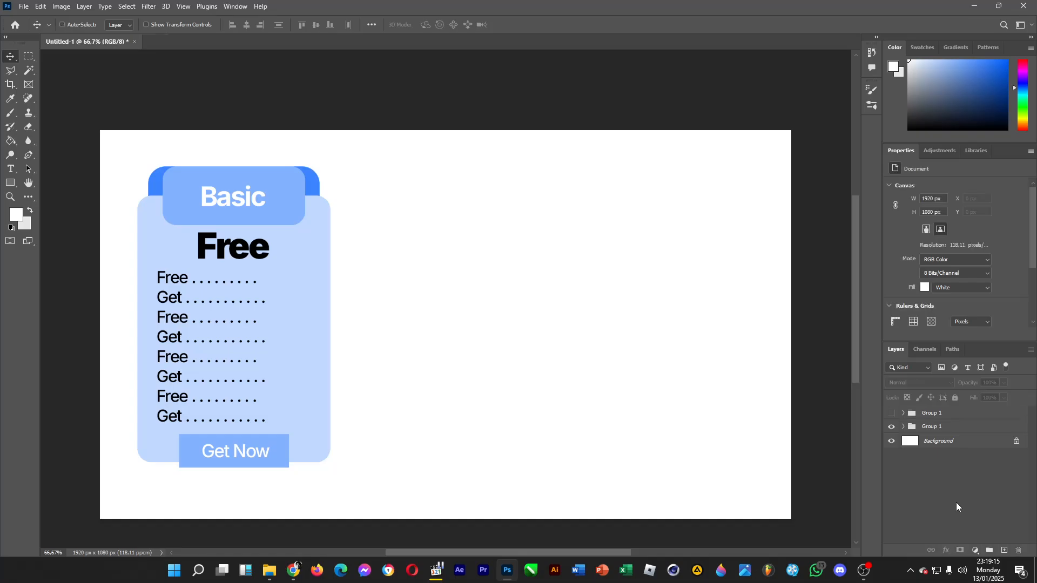
Step back and forth through the recent changes while toggling the Advanced card group's visibility to inspect its contents.
key(ctrl+shift+z)
key(ctrl+z)
click(891, 414)
key(ctrl+z)
click(892, 414)
click(892, 426)
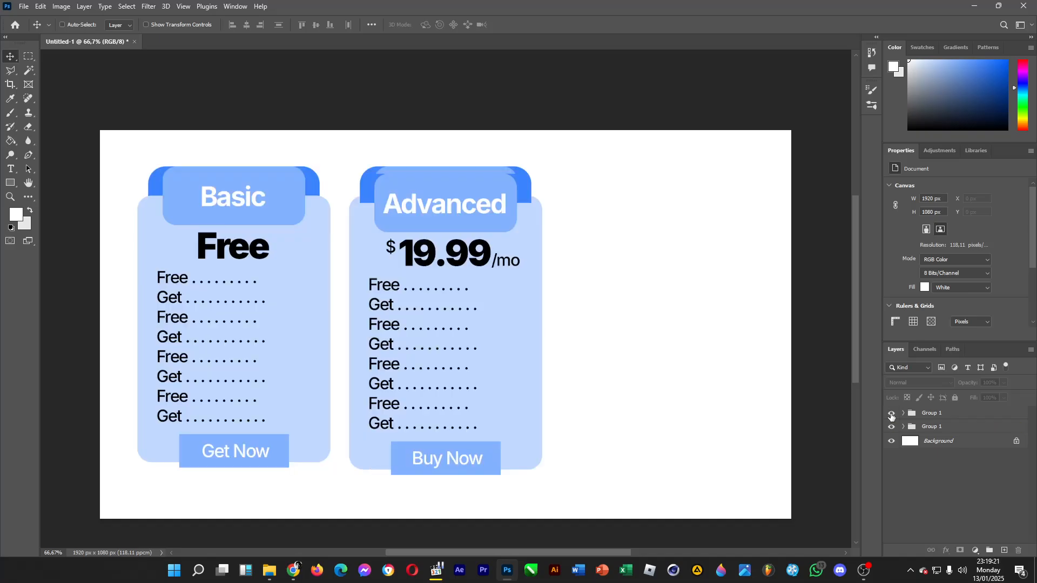
click(892, 414)
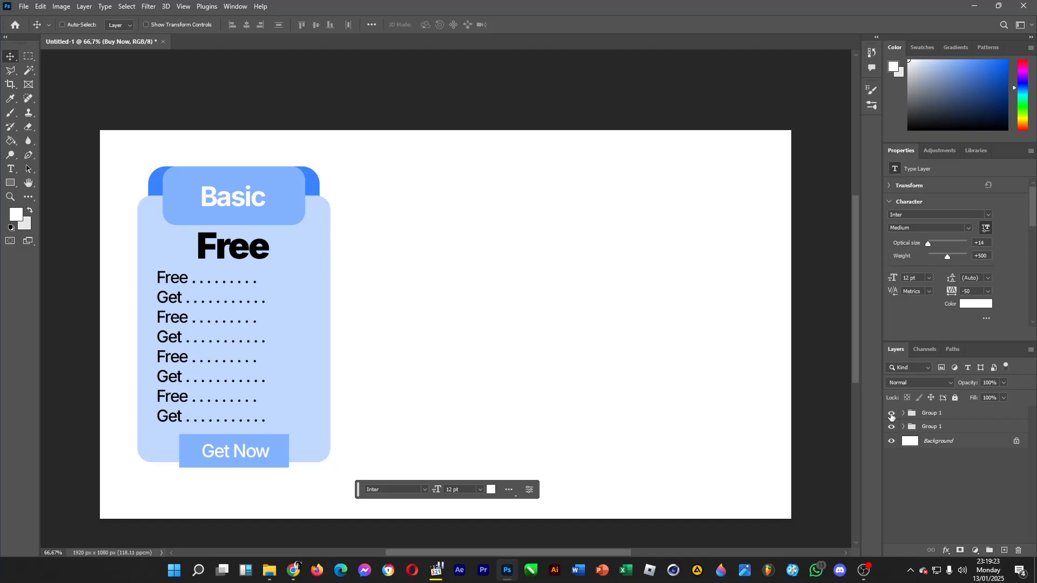
click(892, 414)
click(941, 468)
click(892, 414)
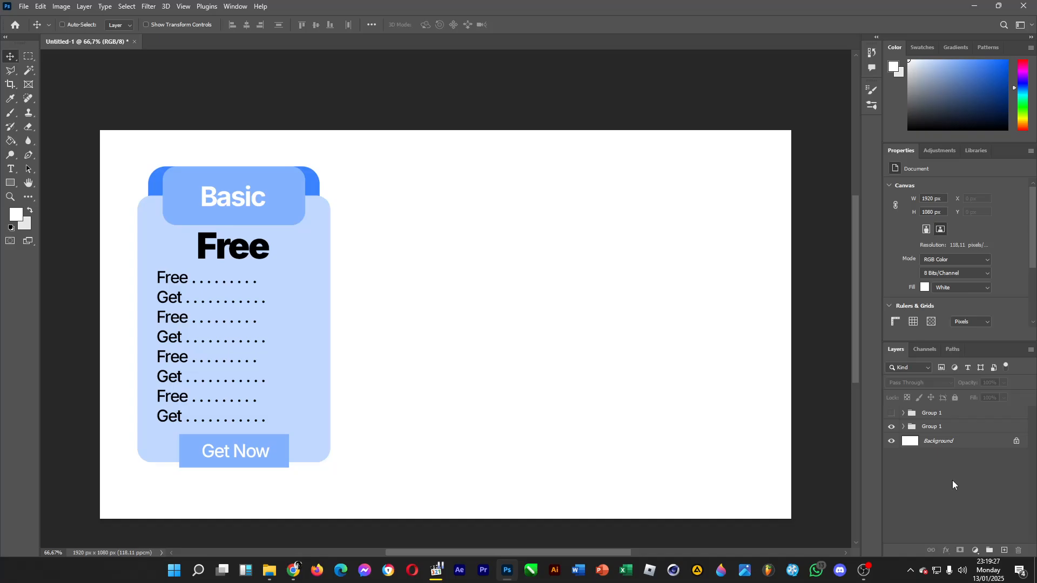
key(ctrl+v)
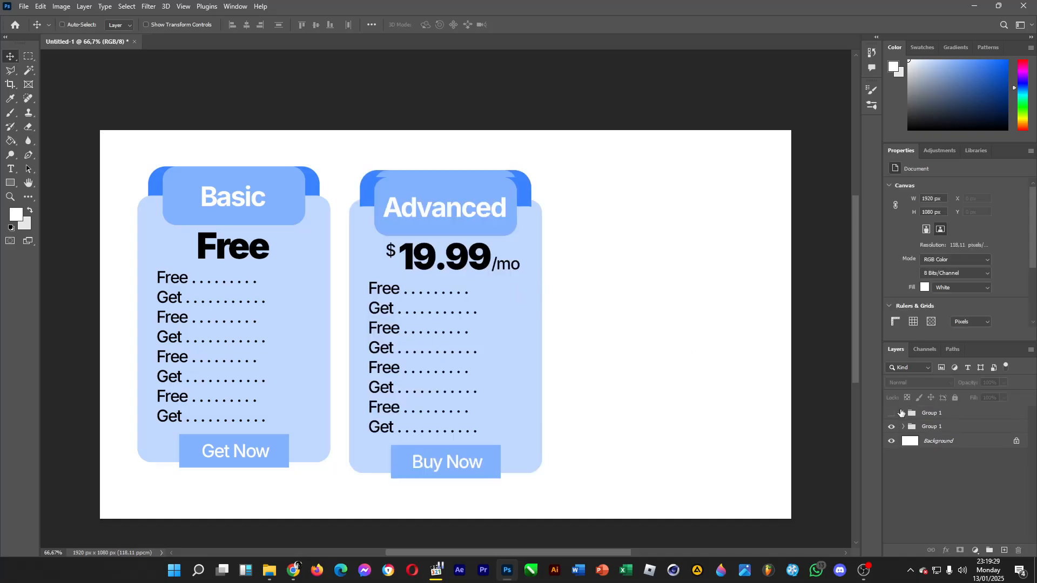
key(ctrl+z)
key(ctrl+z)
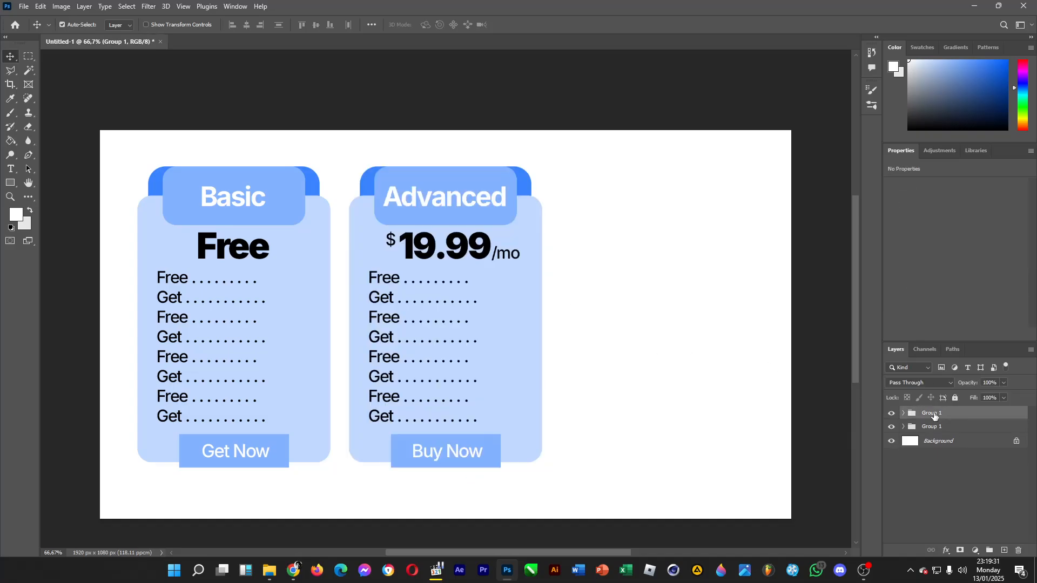
Hide the Advanced card group and paste the copied card as a separate visible group above it.
click(891, 414)
click(945, 475)
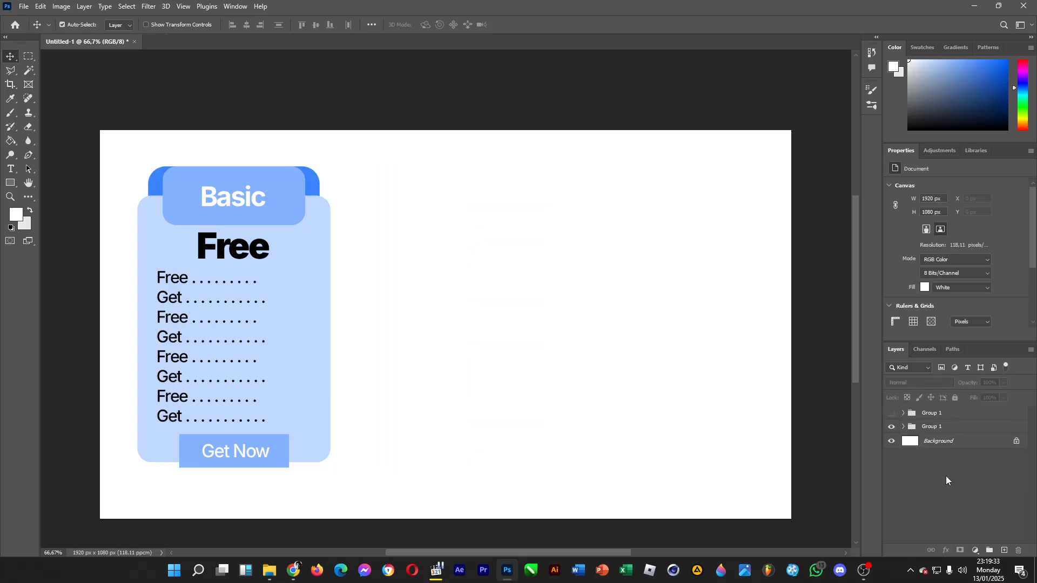
key(ctrl+v)
drag(465, 342, 526, 317)
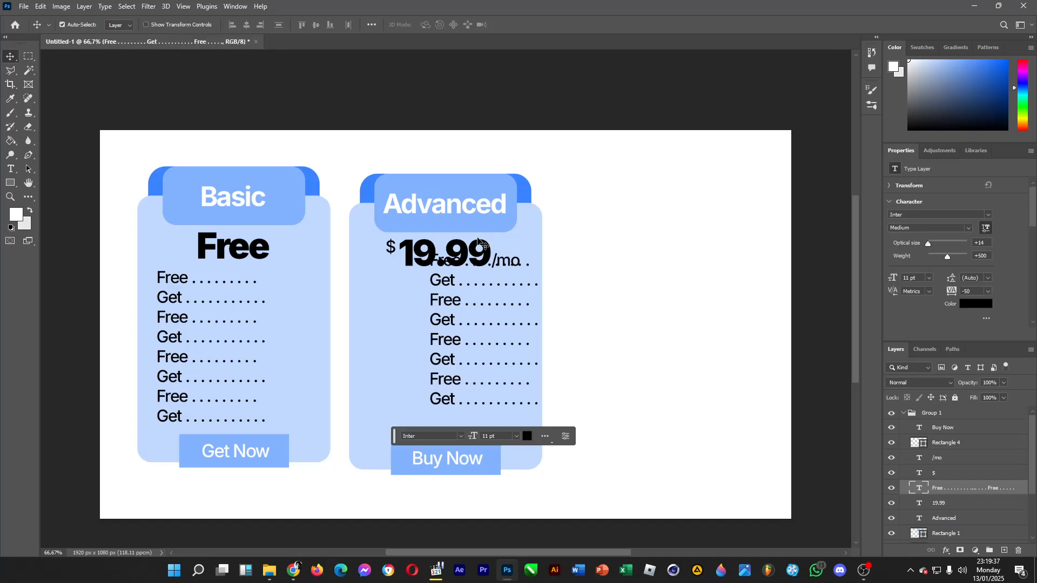
key(ctrl+z)
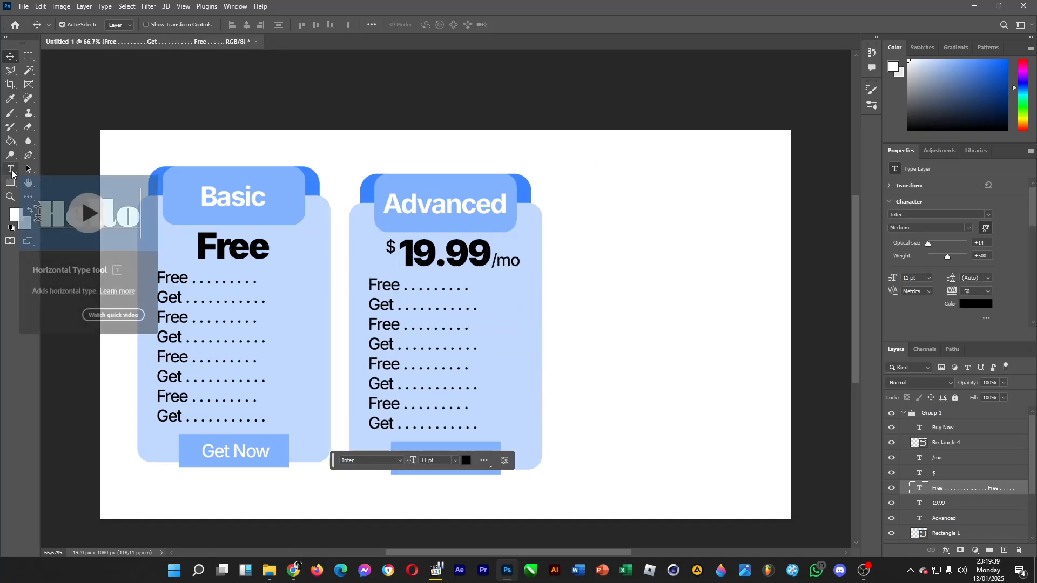
Change the pasted card's title from "Advanced" to "Premium".
click(11, 170)
drag(384, 203, 503, 203)
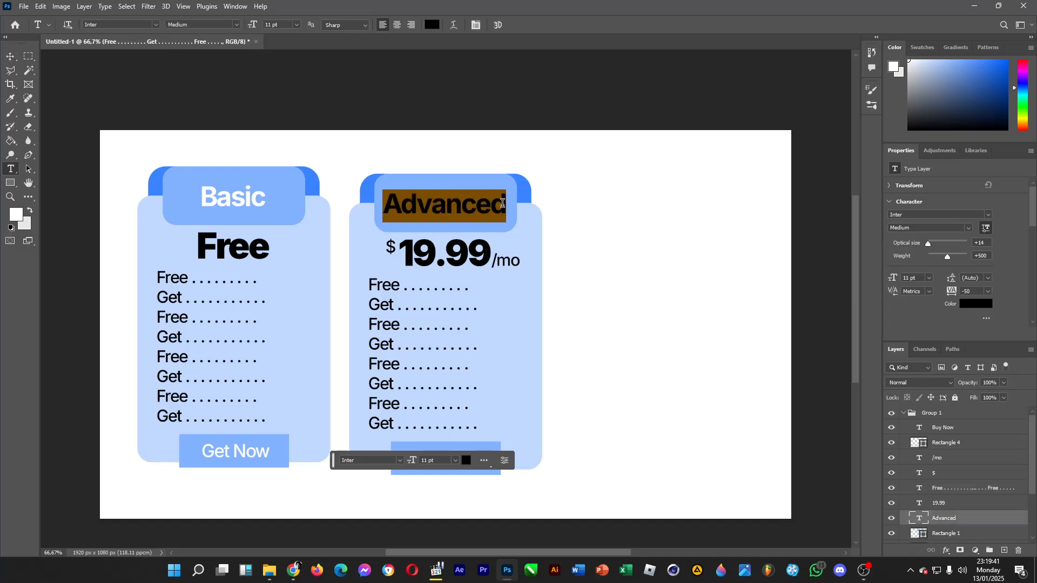
text(P)
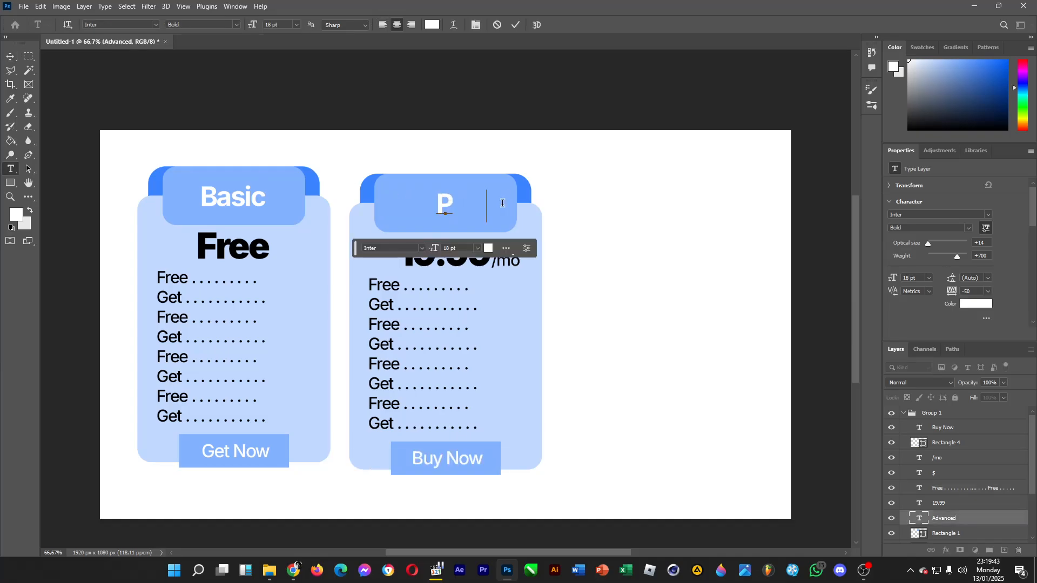
text(remium)
click(411, 263)
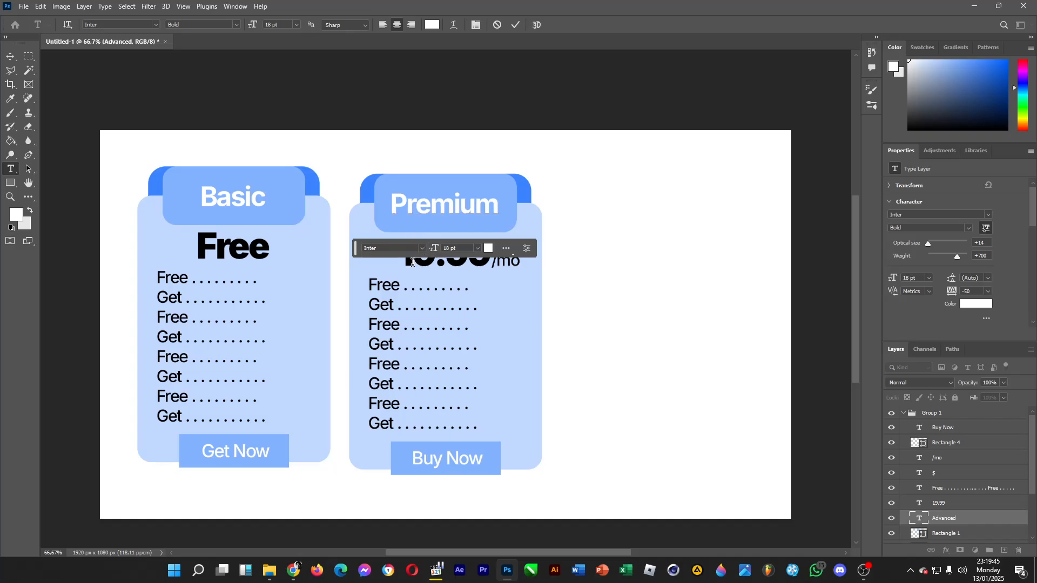
Change the Premium card's price to 29.99 and nudge the "$" and "/mo" labels slightly outward from the number.
drag(411, 263, 409, 252)
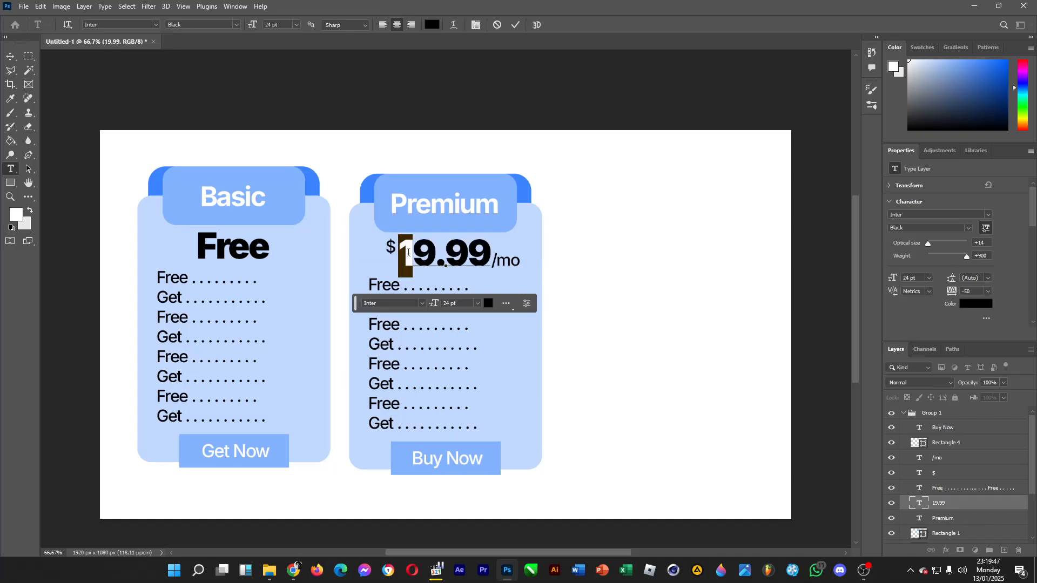
text(2)
click(10, 56)
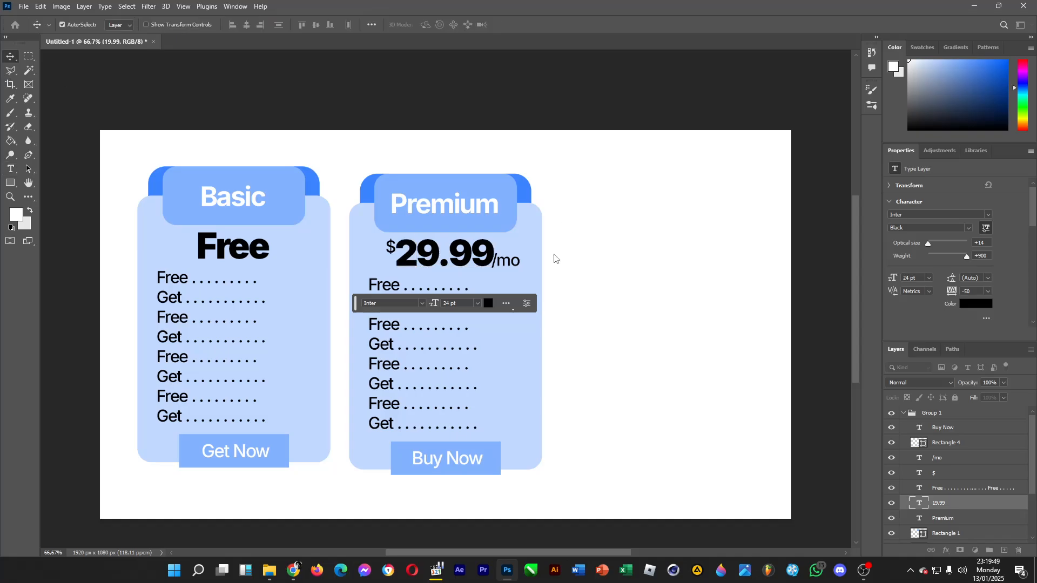
click(954, 478)
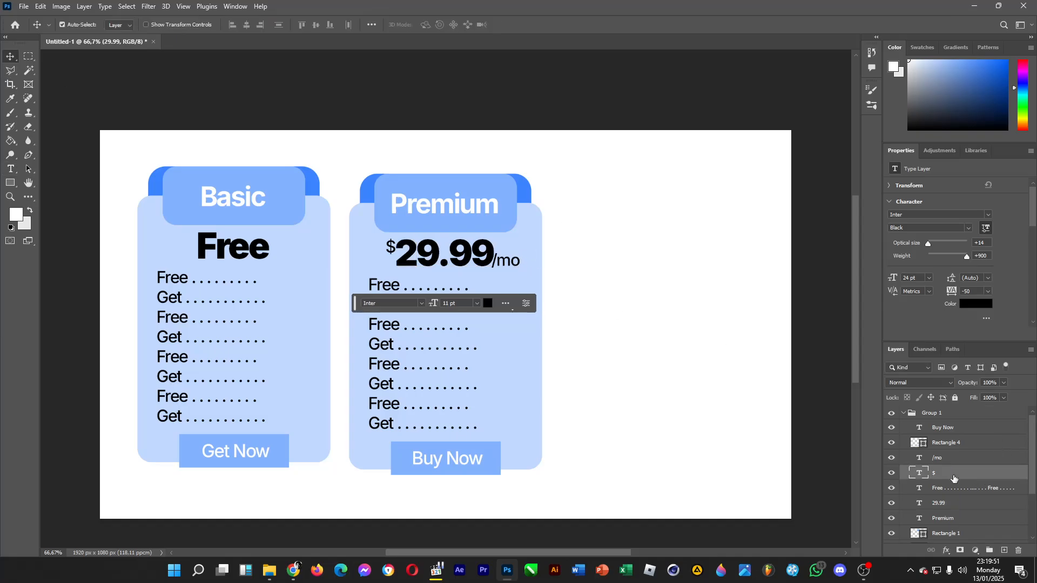
click(945, 459)
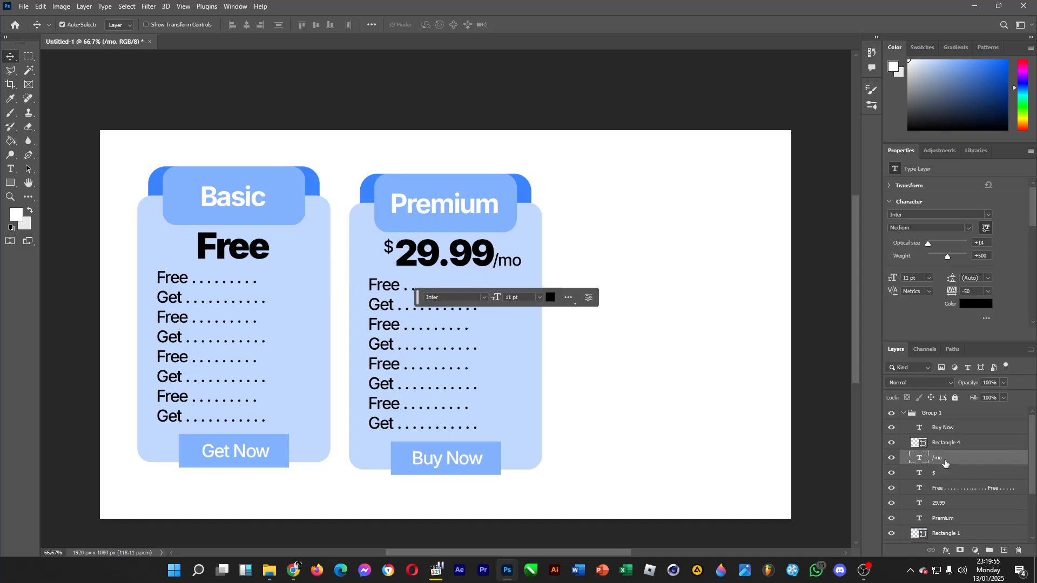
Move the whole Premium card into the empty third column, level with the Basic card, and show the hidden Advanced card group again.
click(904, 415)
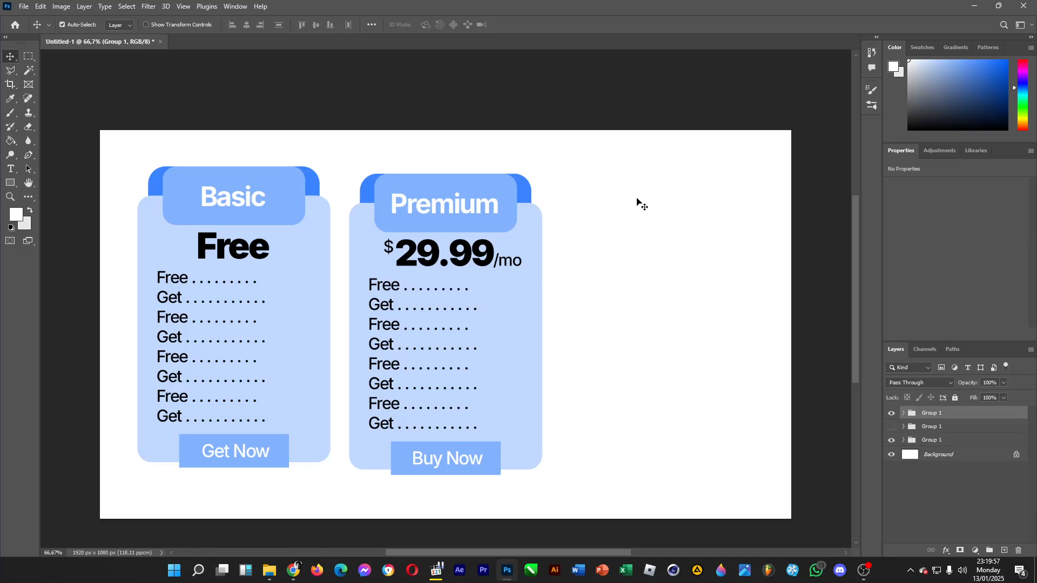
drag(635, 170, 358, 514)
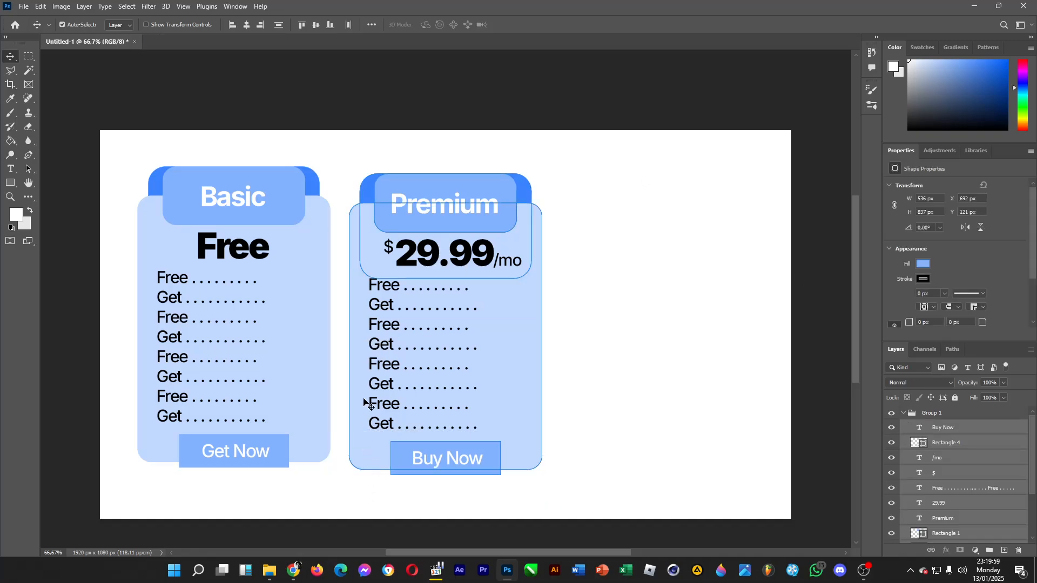
drag(358, 416, 563, 407)
click(904, 413)
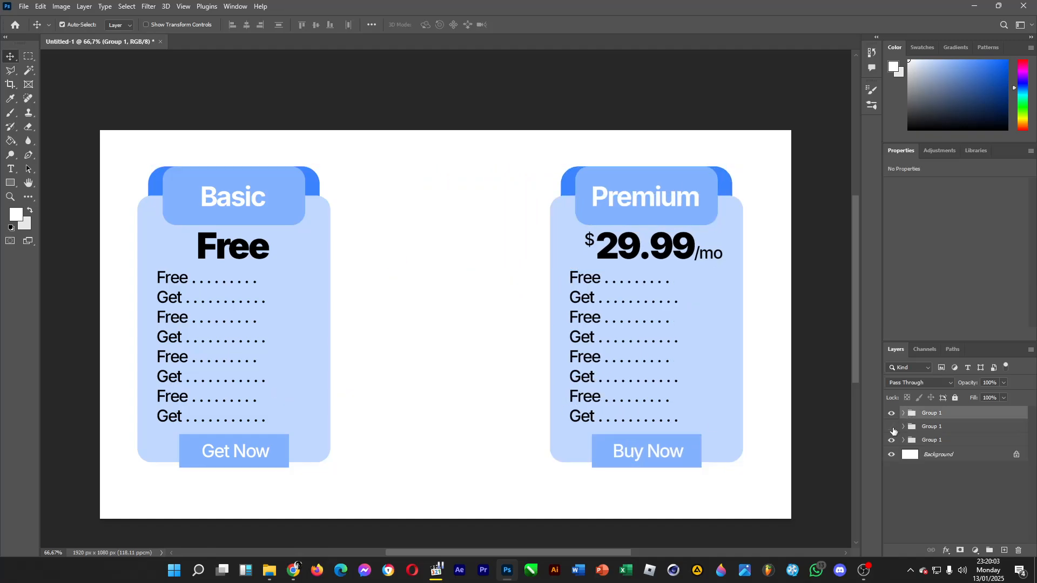
click(892, 427)
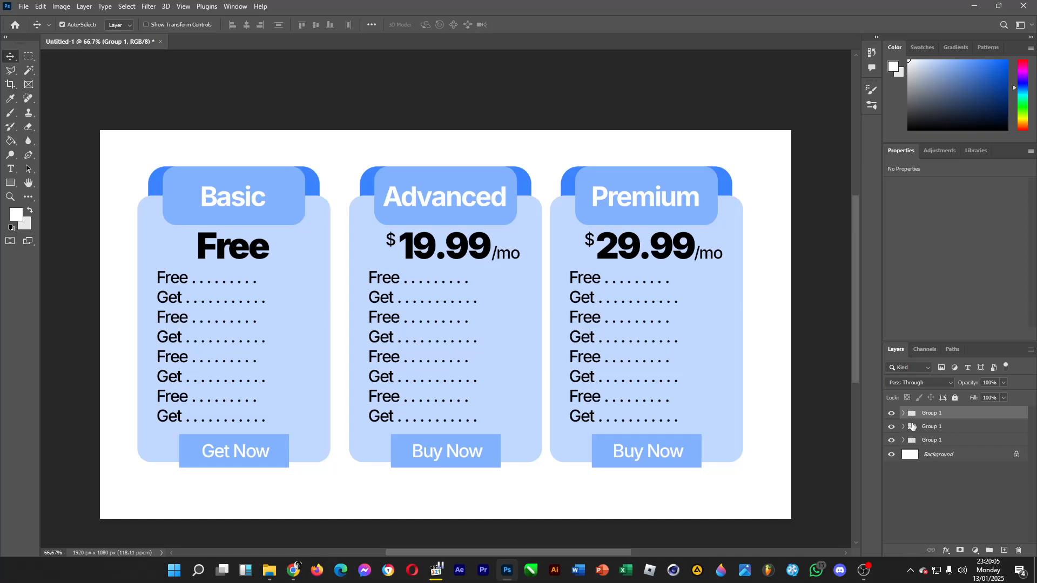
Move all layers of the Basic card 30 px towards the Advanced card so the gaps between the three cards are equal.
click(937, 440)
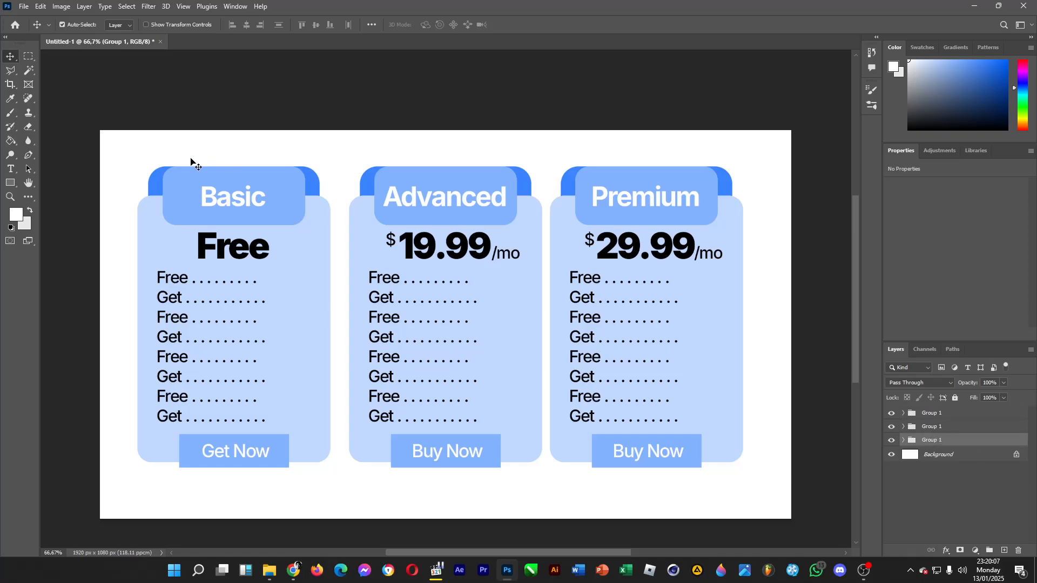
drag(127, 157, 348, 470)
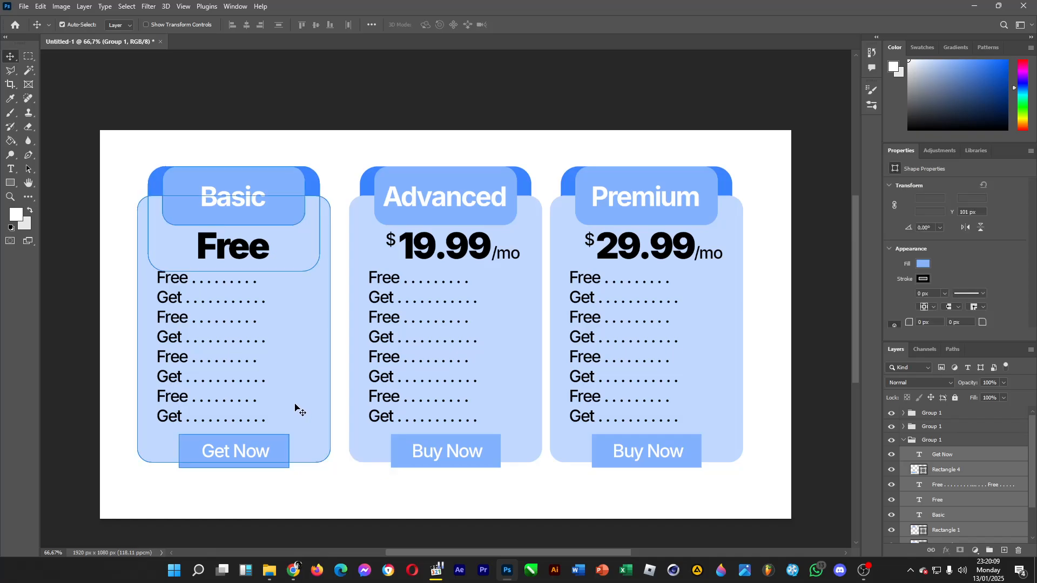
key(shift+Right)
key(shift+Right)
key(shift+Right)
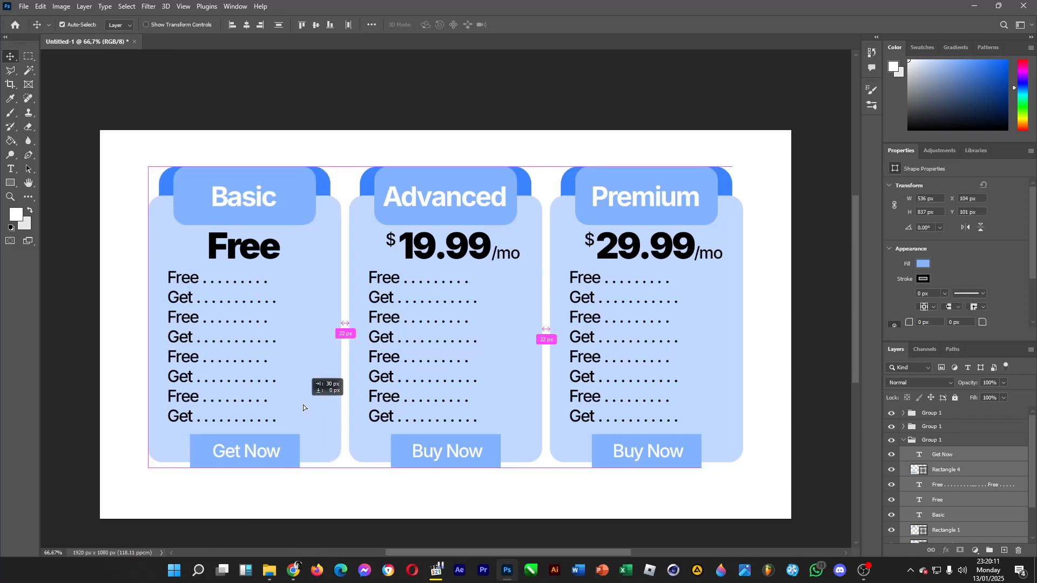
click(825, 354)
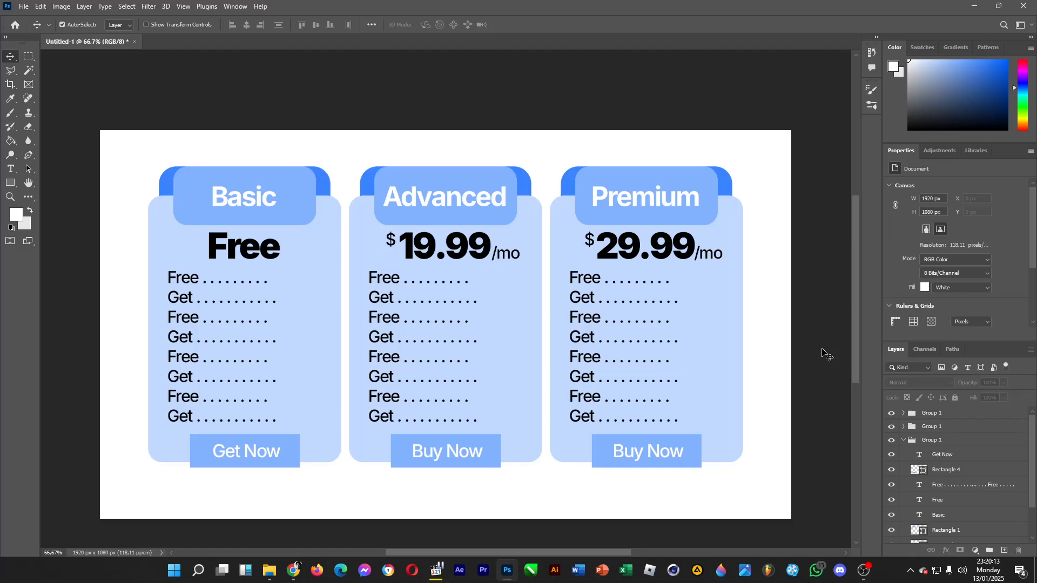